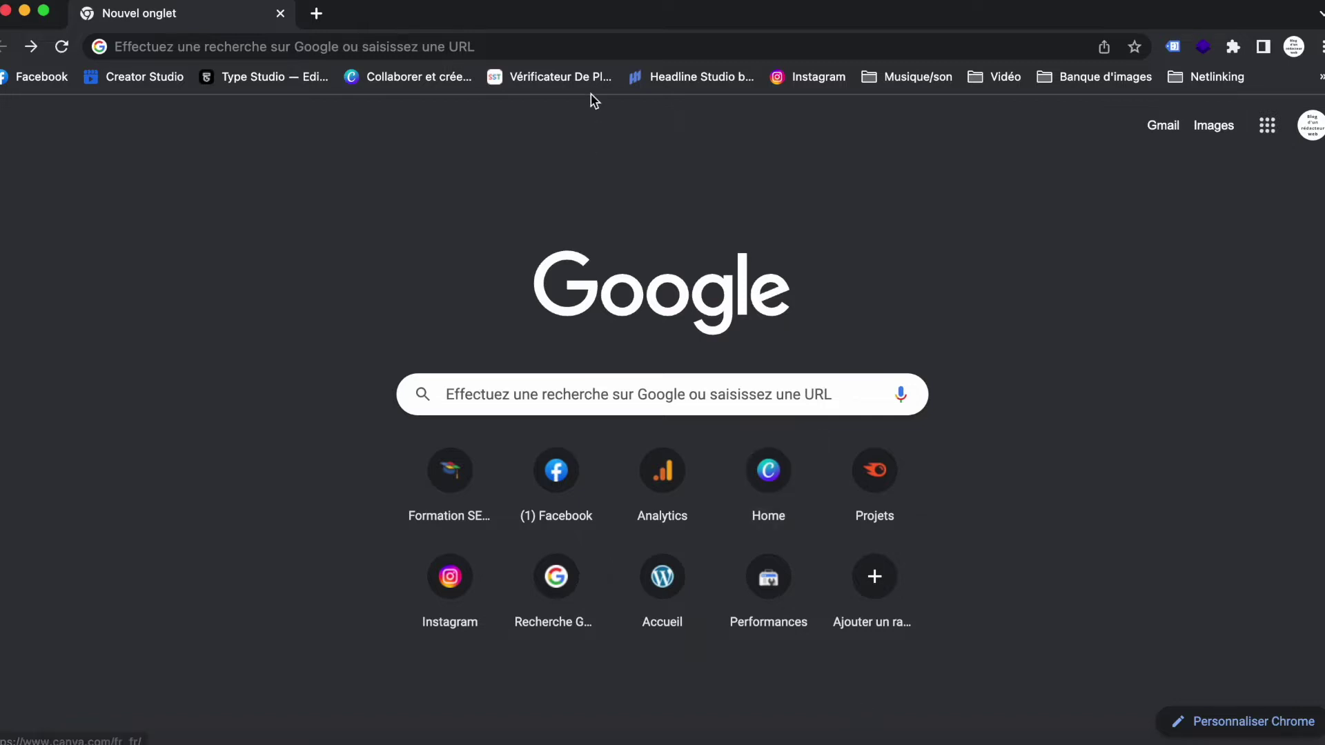
{"action": "left_click", "coordinate": [585, 56]}
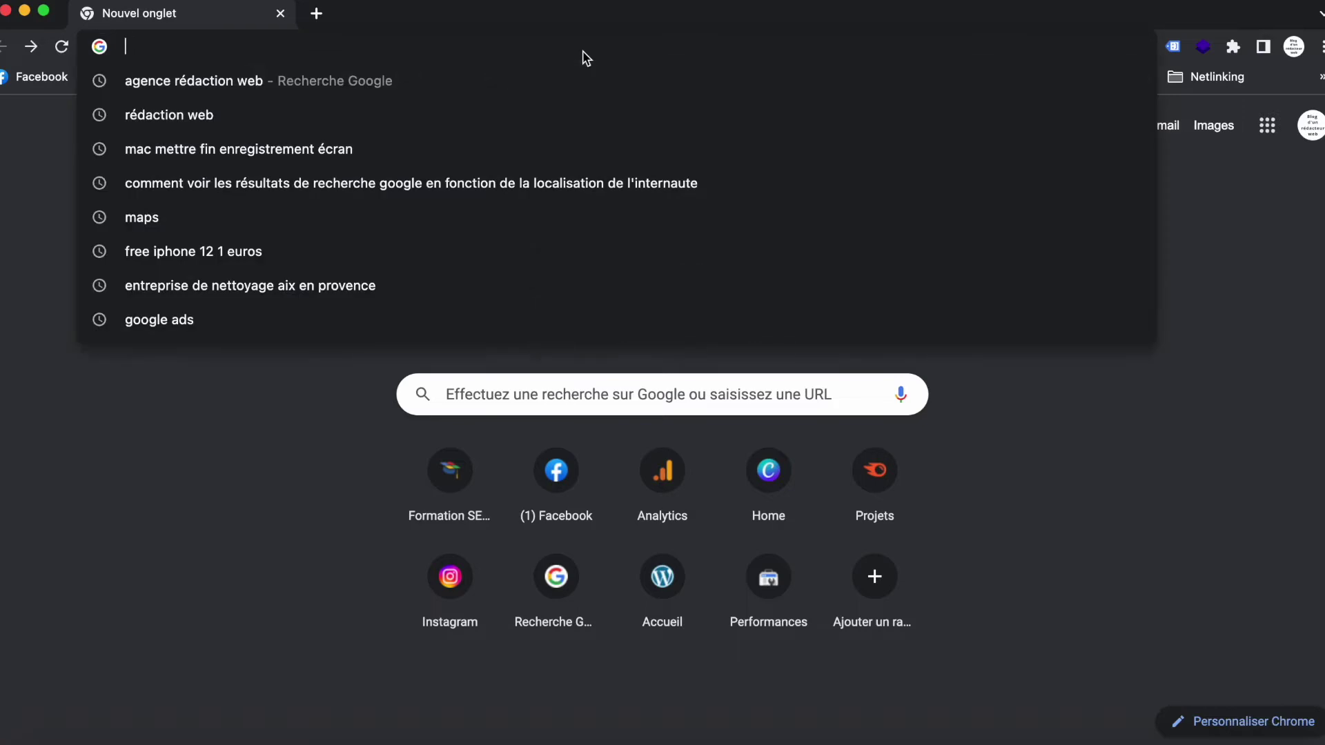
{"action": "type", "text": "https://www.searchenginejournal.com/google-search-results-rankings-by-location/458524/"}
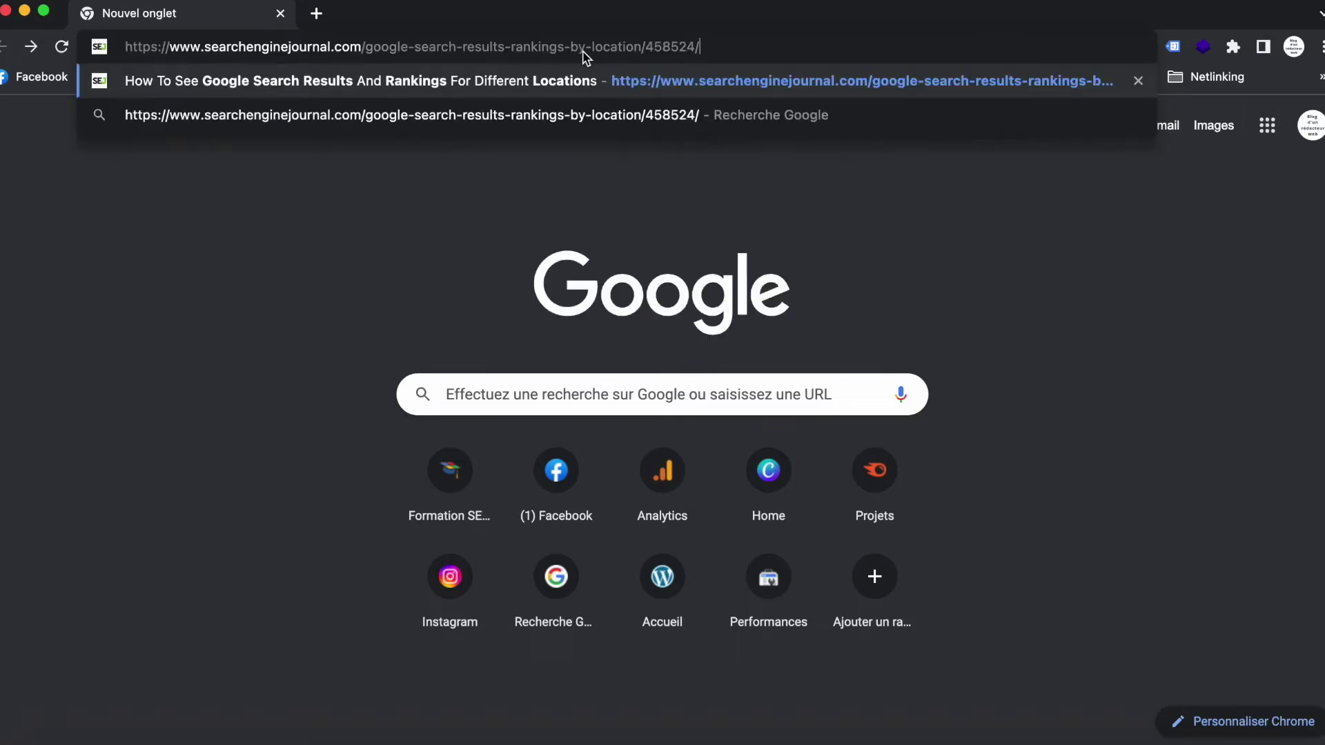
{"action": "key", "text": "Return"}
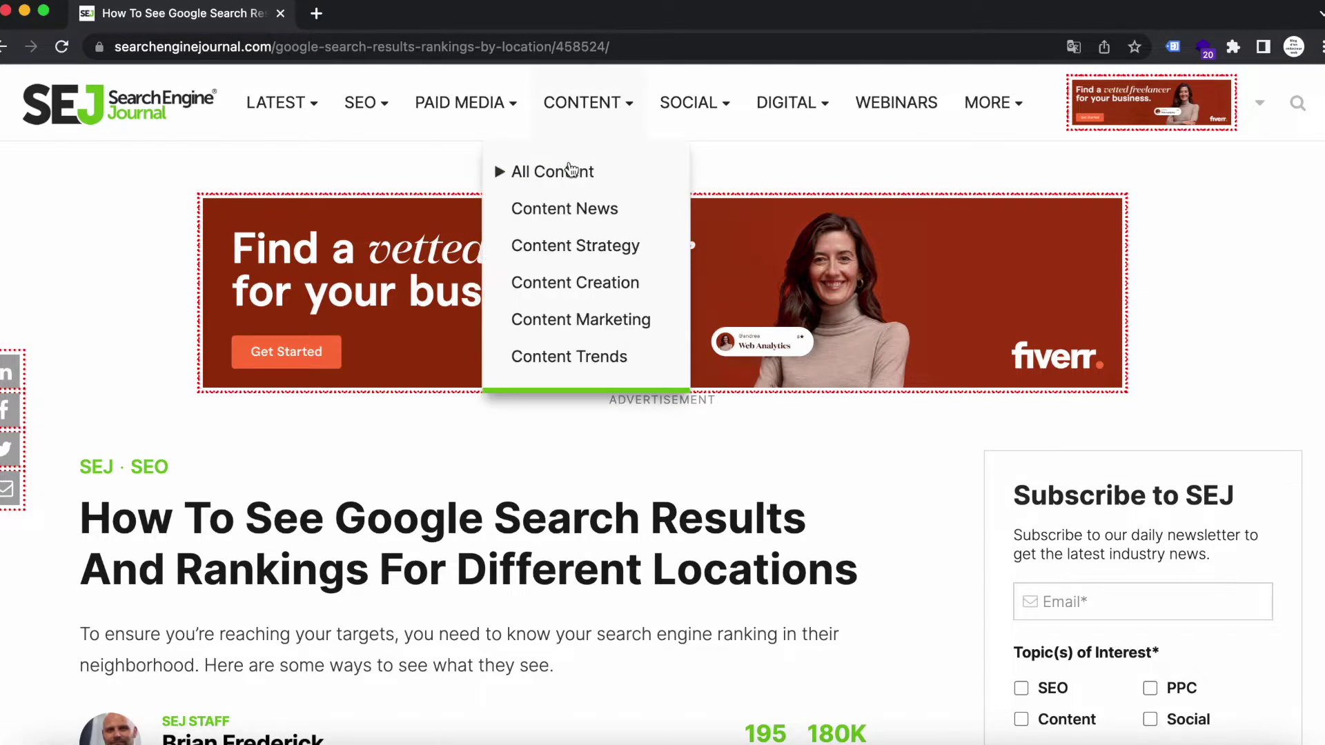
Step: Skim the article on location-based Google rankings through the section on adding a local parameter, and return to its beginning
{"action": "scroll", "coordinate": [98, 321], "scroll_direction": "down", "scroll_amount": 2}
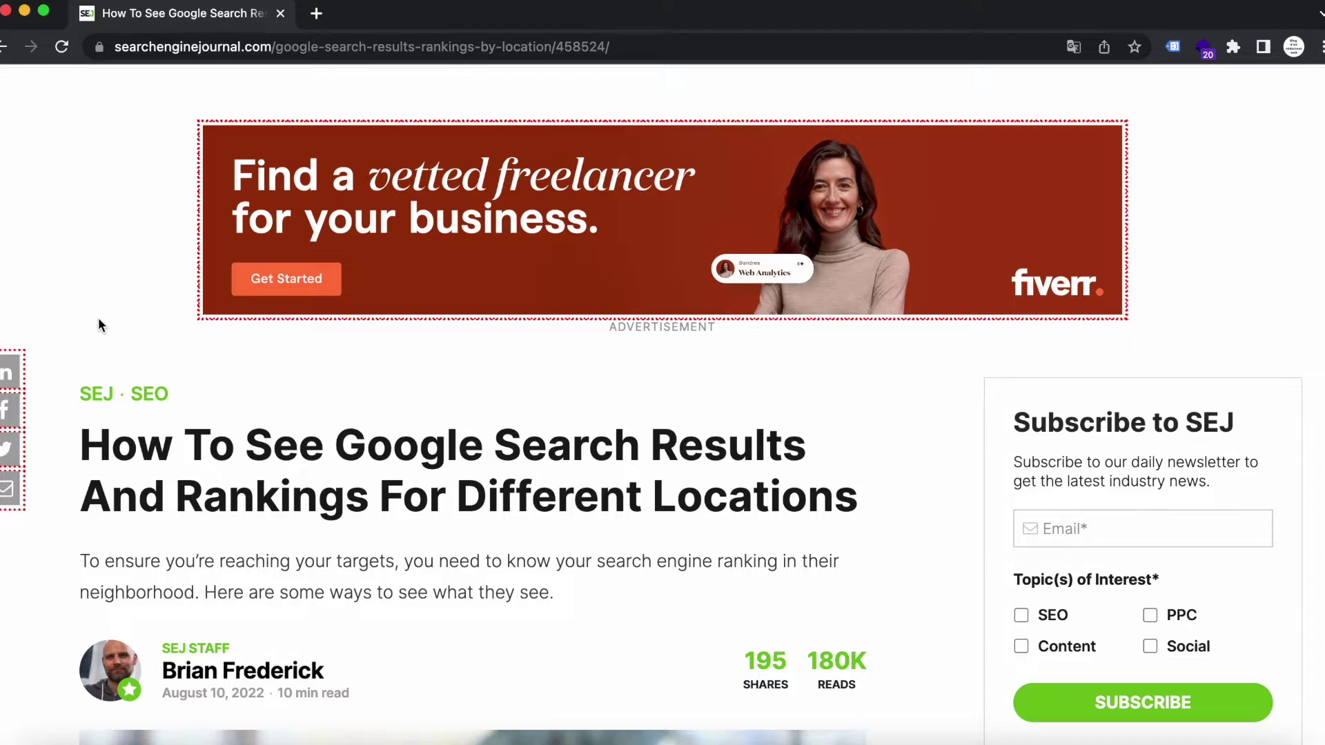
{"action": "scroll", "coordinate": [98, 321], "scroll_direction": "down", "scroll_amount": 15}
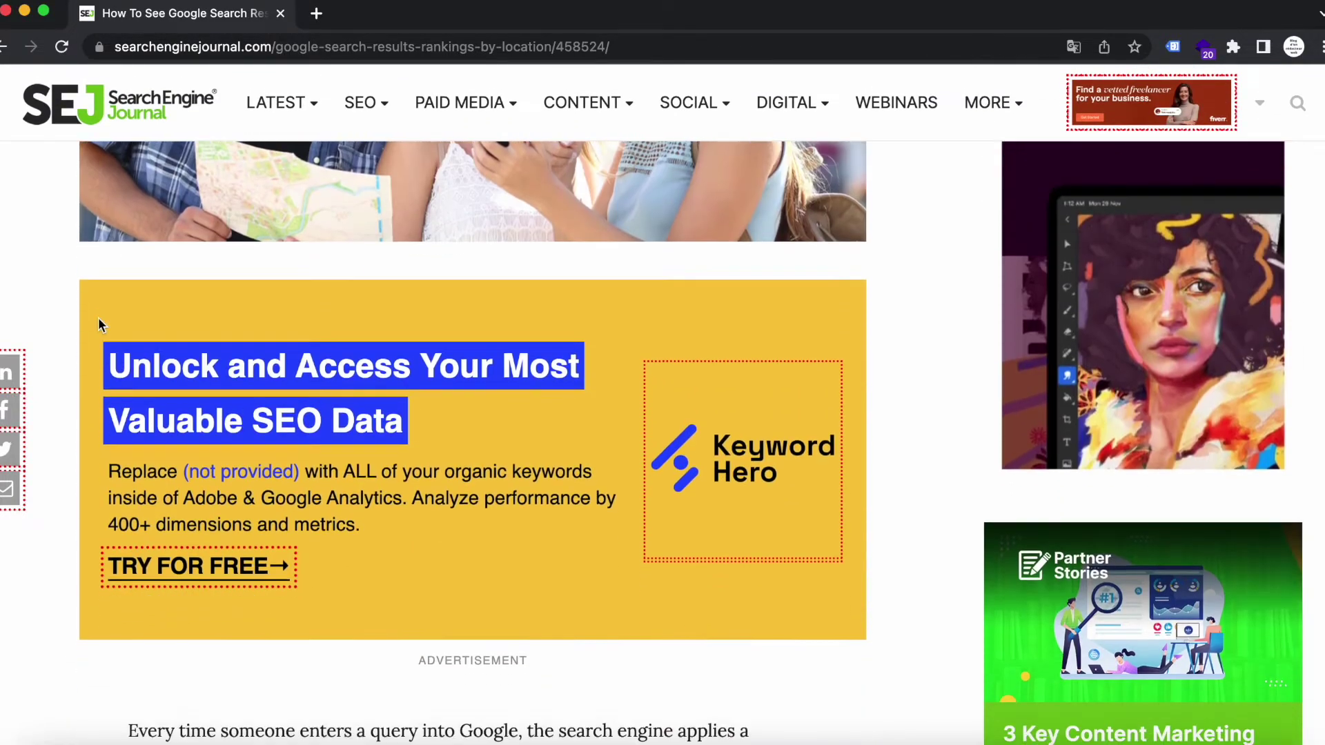
{"action": "scroll", "coordinate": [98, 321], "scroll_direction": "down", "scroll_amount": 13}
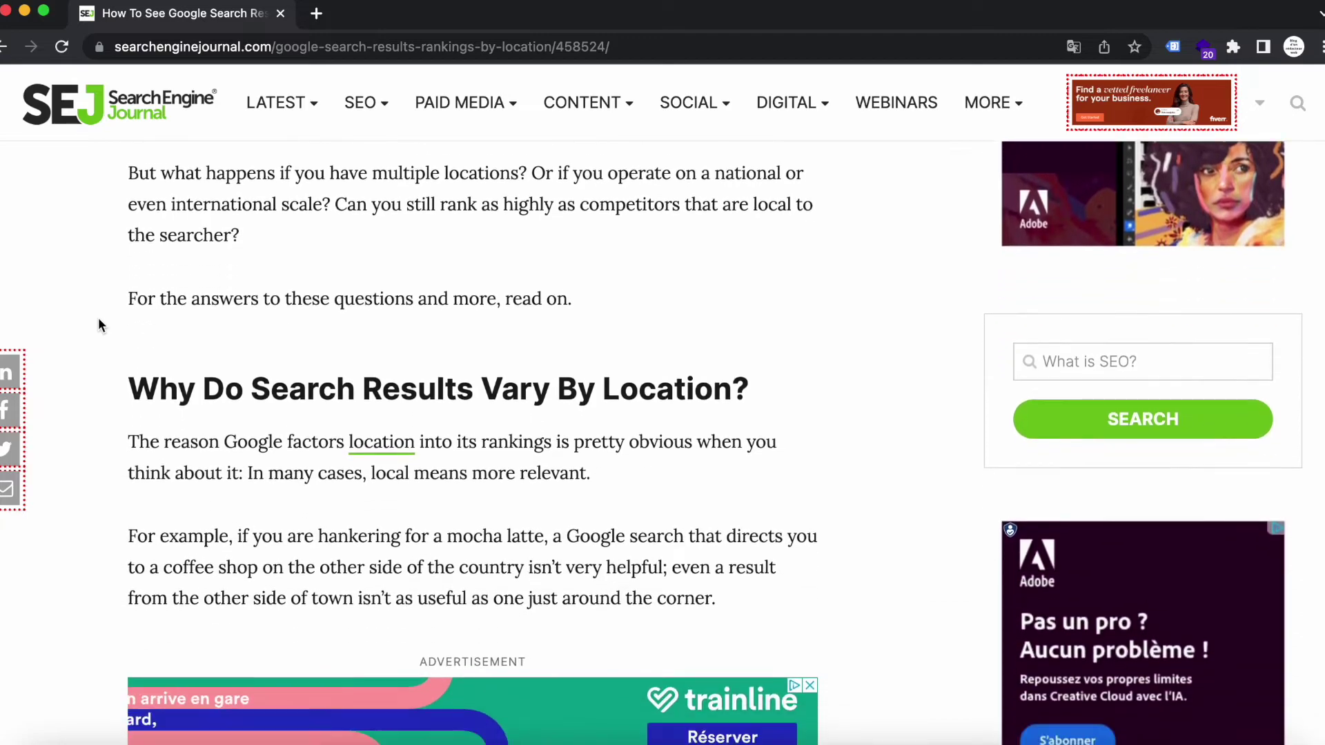
{"action": "scroll", "coordinate": [98, 322], "scroll_direction": "down", "scroll_amount": 14}
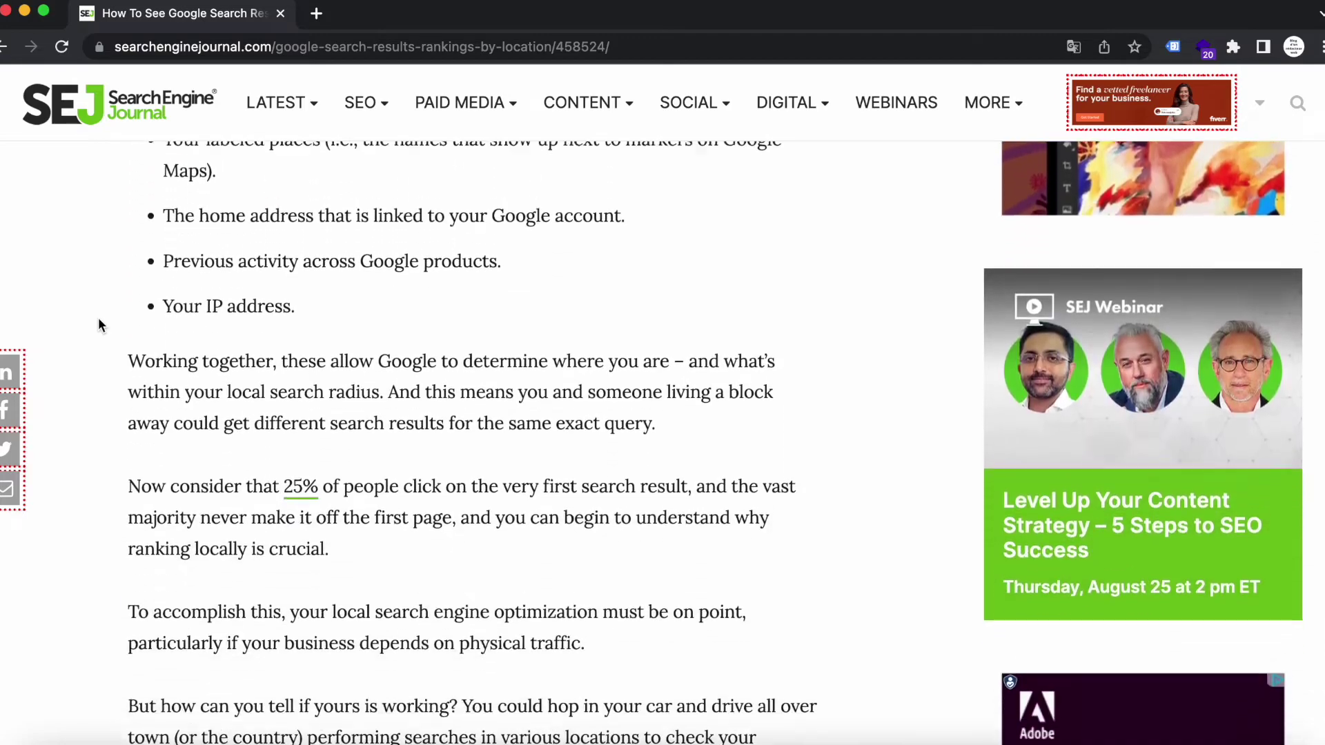
{"action": "scroll", "coordinate": [98, 324], "scroll_direction": "down", "scroll_amount": 13}
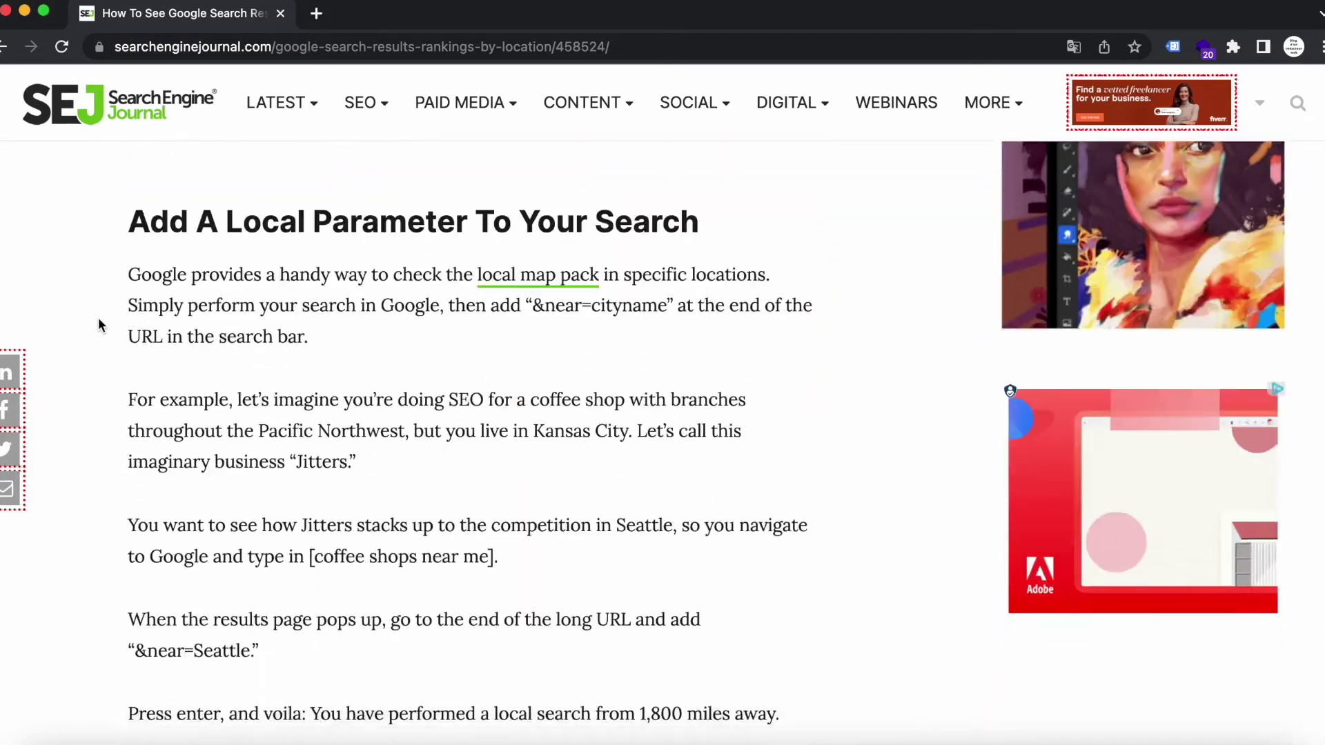
{"action": "scroll", "coordinate": [98, 325], "scroll_direction": "down", "scroll_amount": 6}
{"action": "scroll", "coordinate": [98, 324], "scroll_direction": "up", "scroll_amount": 12}
{"action": "scroll", "coordinate": [98, 322], "scroll_direction": "up", "scroll_amount": 20}
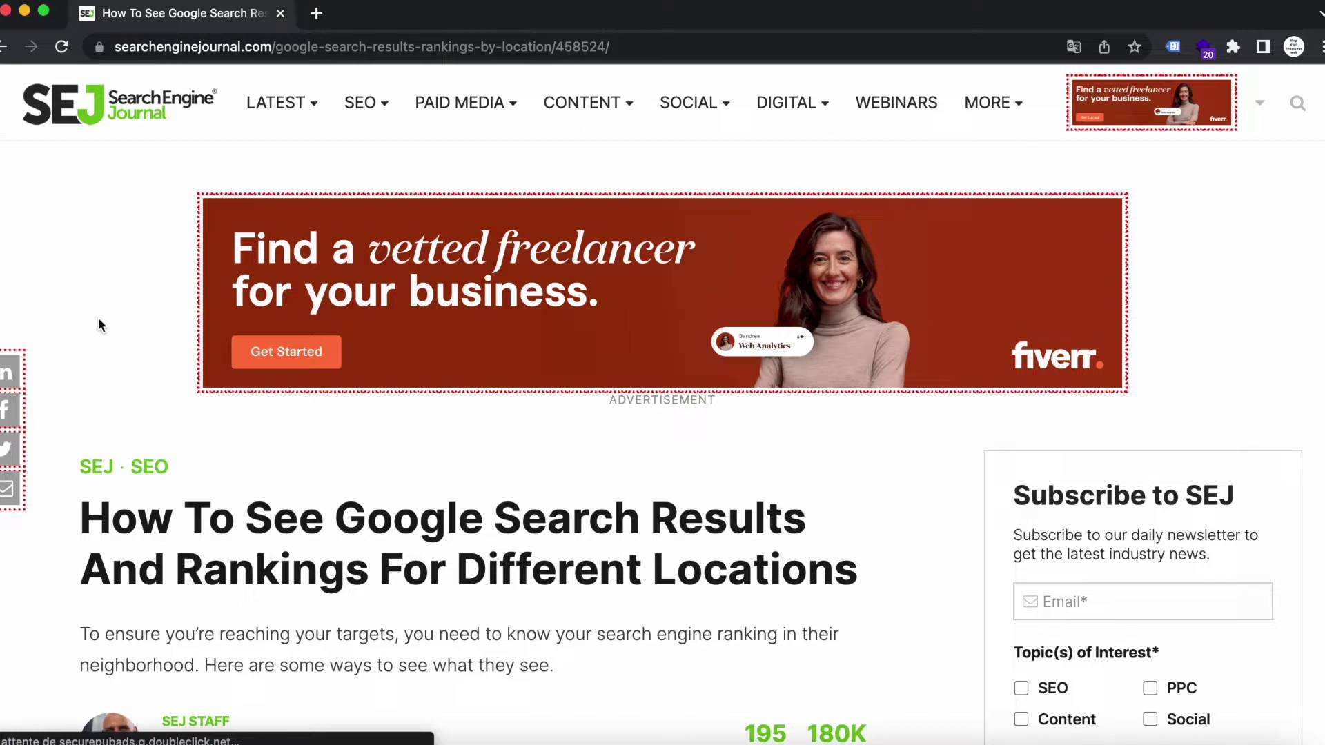
Step: Search Google for "agence rédaction web"
{"action": "left_click", "coordinate": [141, 46]}
{"action": "type", "text": "agence rédaction web"}
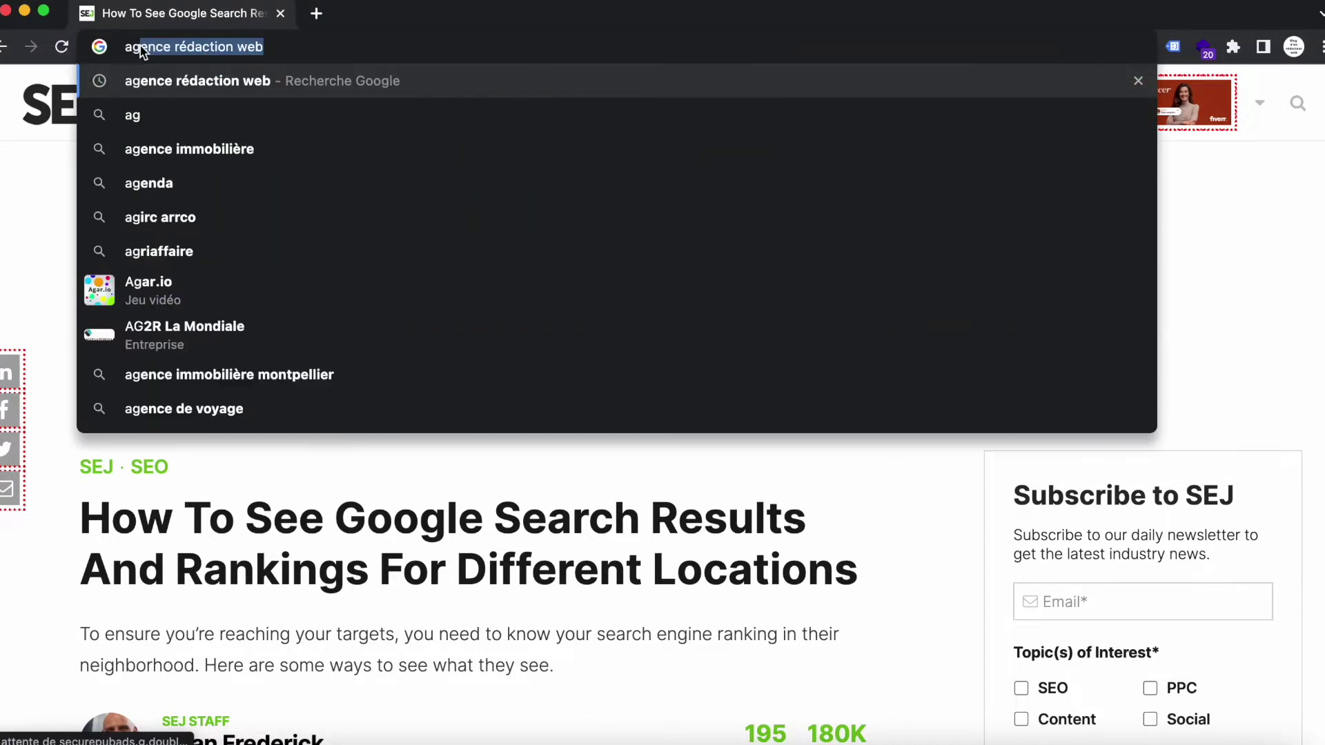
{"action": "key", "text": "Return"}
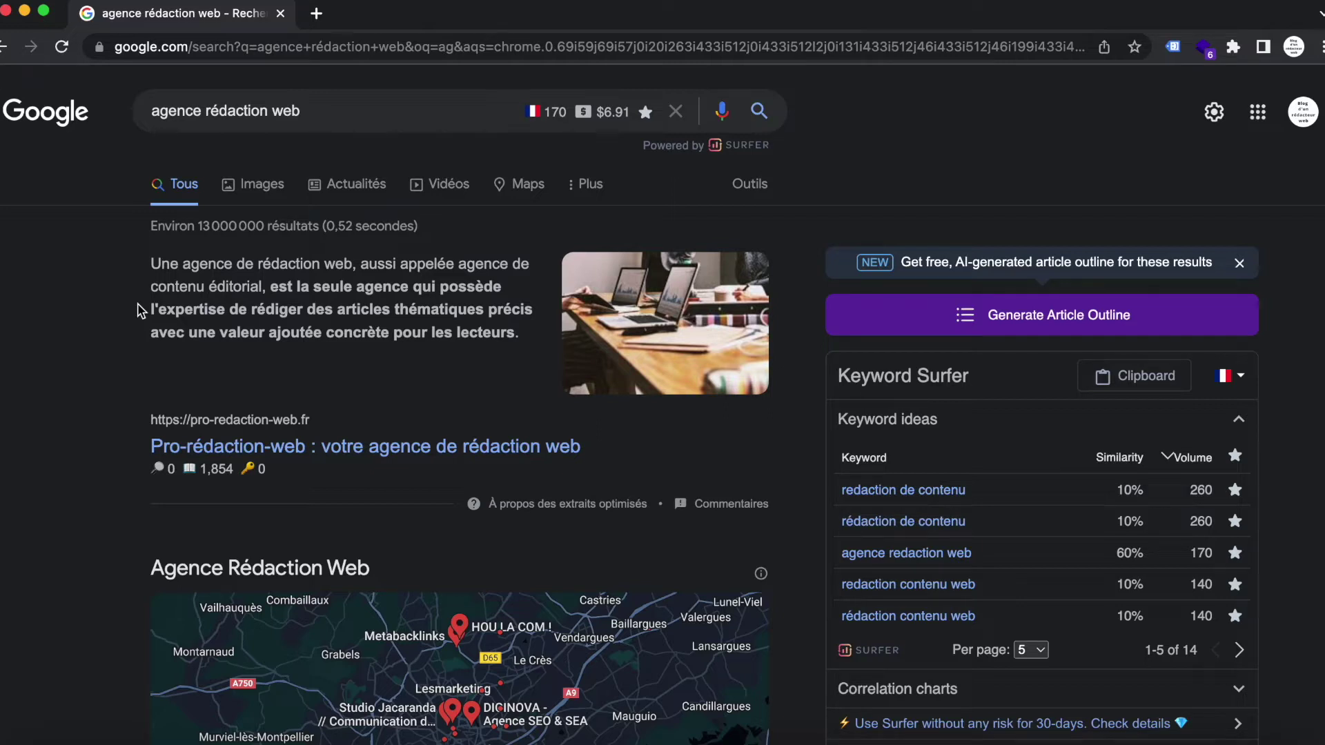
Step: Examine the local map listings, organic results and ads for this query down to the related searches, and return to the beginning
{"action": "scroll", "coordinate": [138, 311], "scroll_direction": "down", "scroll_amount": 5}
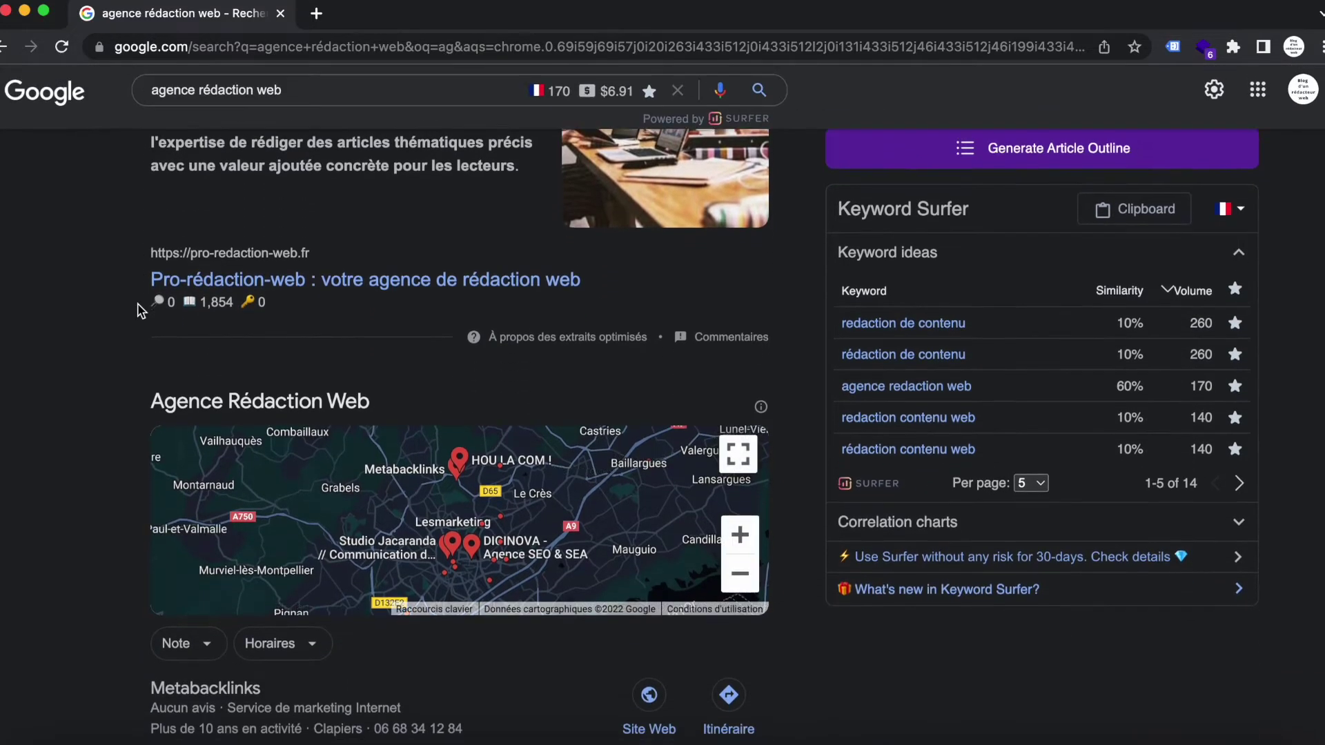
{"action": "scroll", "coordinate": [140, 311], "scroll_direction": "down", "scroll_amount": 4}
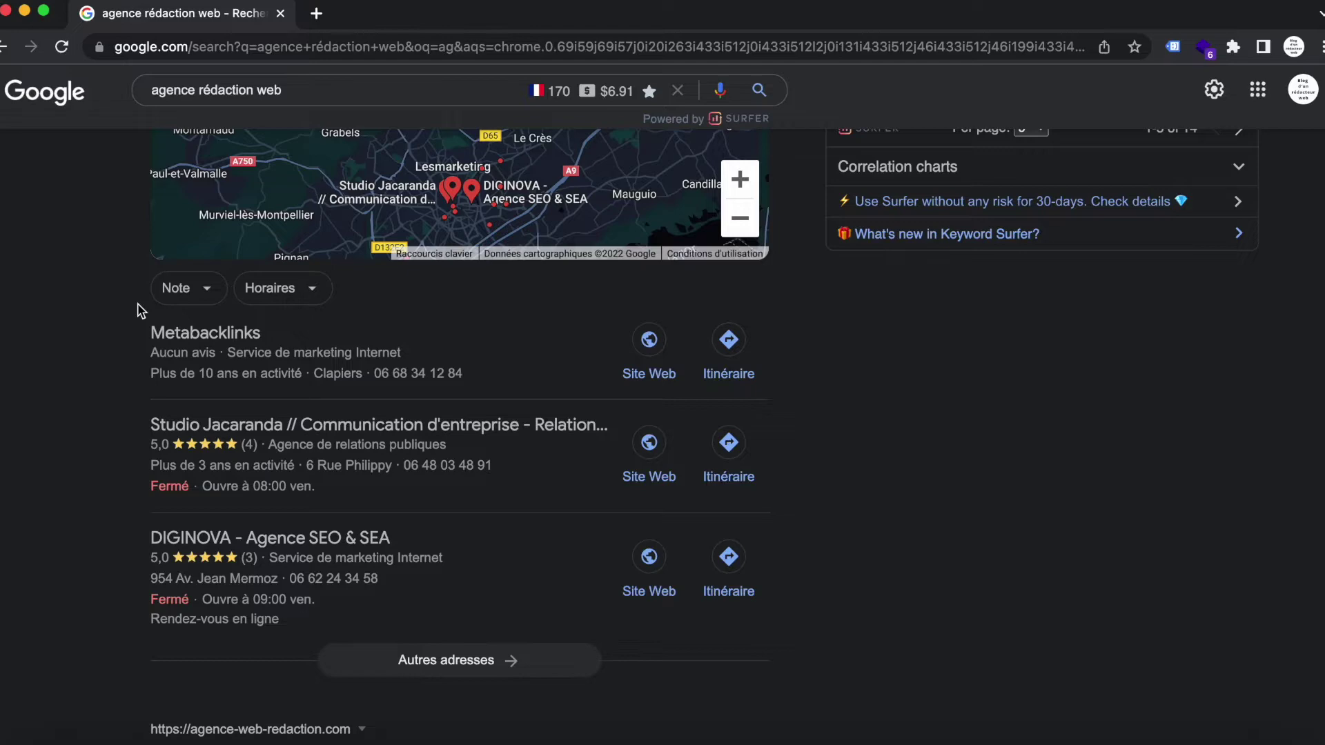
{"action": "scroll", "coordinate": [138, 311], "scroll_direction": "down", "scroll_amount": 12}
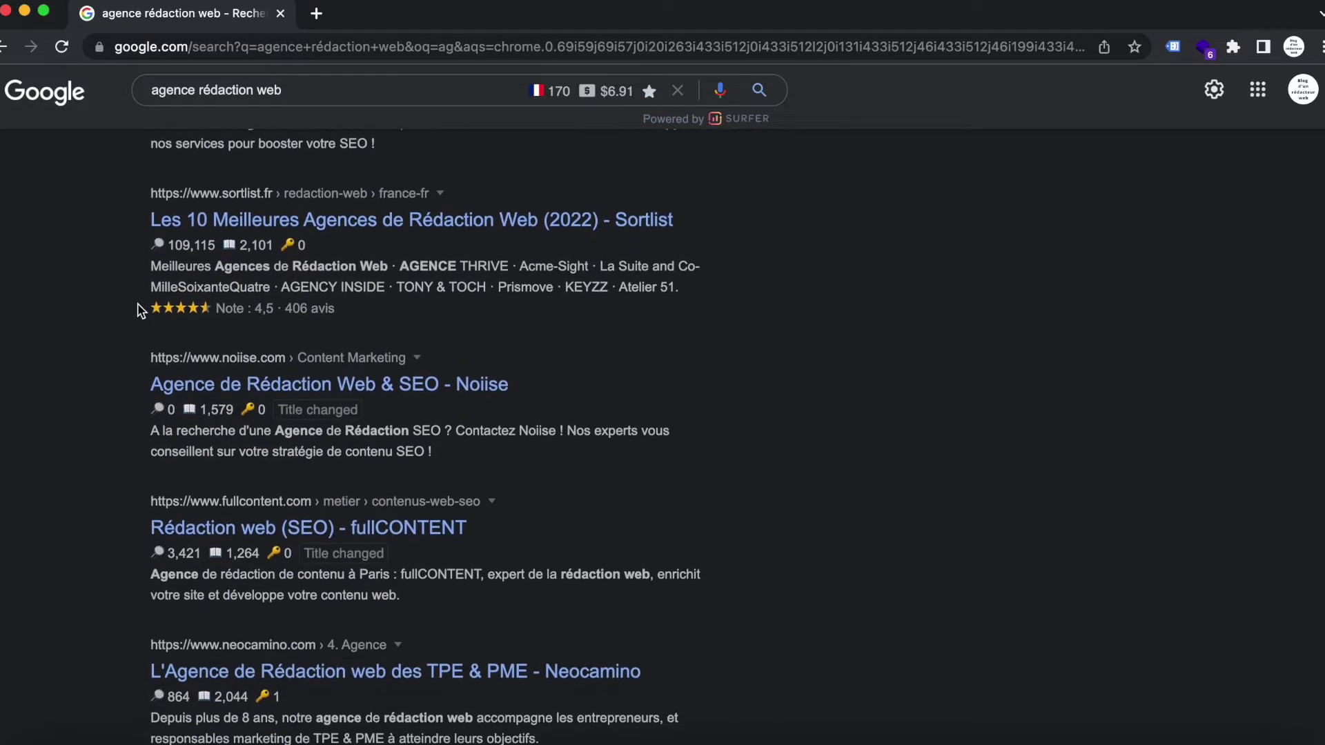
{"action": "scroll", "coordinate": [138, 310], "scroll_direction": "down", "scroll_amount": 12}
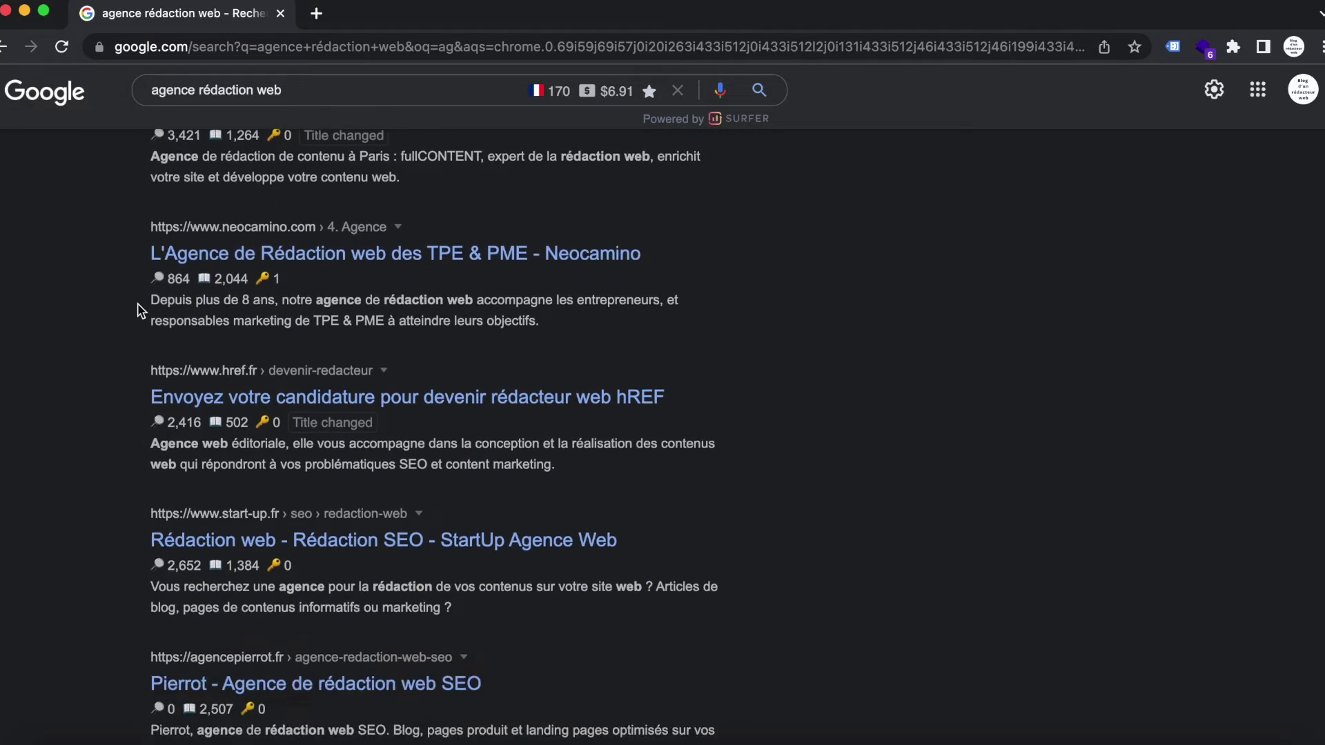
{"action": "scroll", "coordinate": [140, 310], "scroll_direction": "down", "scroll_amount": 10}
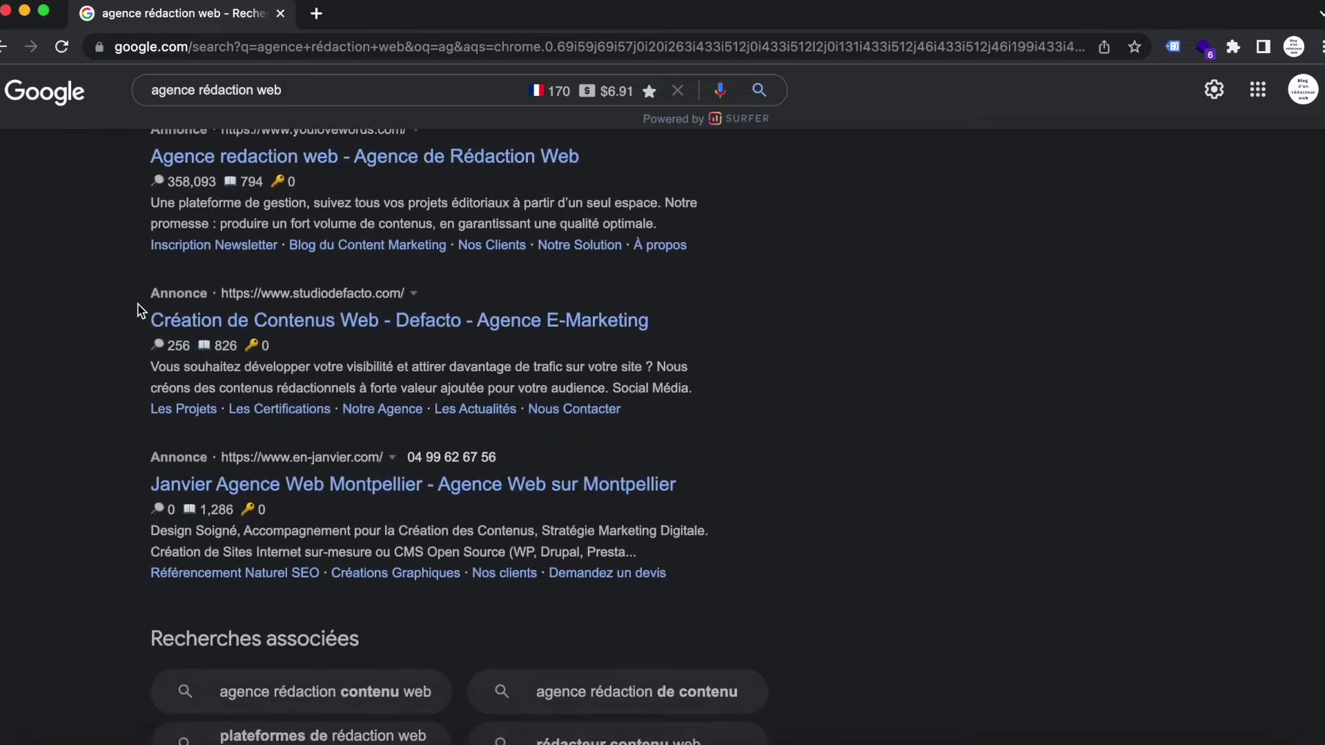
{"action": "scroll", "coordinate": [140, 310], "scroll_direction": "down", "scroll_amount": 2}
{"action": "scroll", "coordinate": [140, 311], "scroll_direction": "up", "scroll_amount": 20}
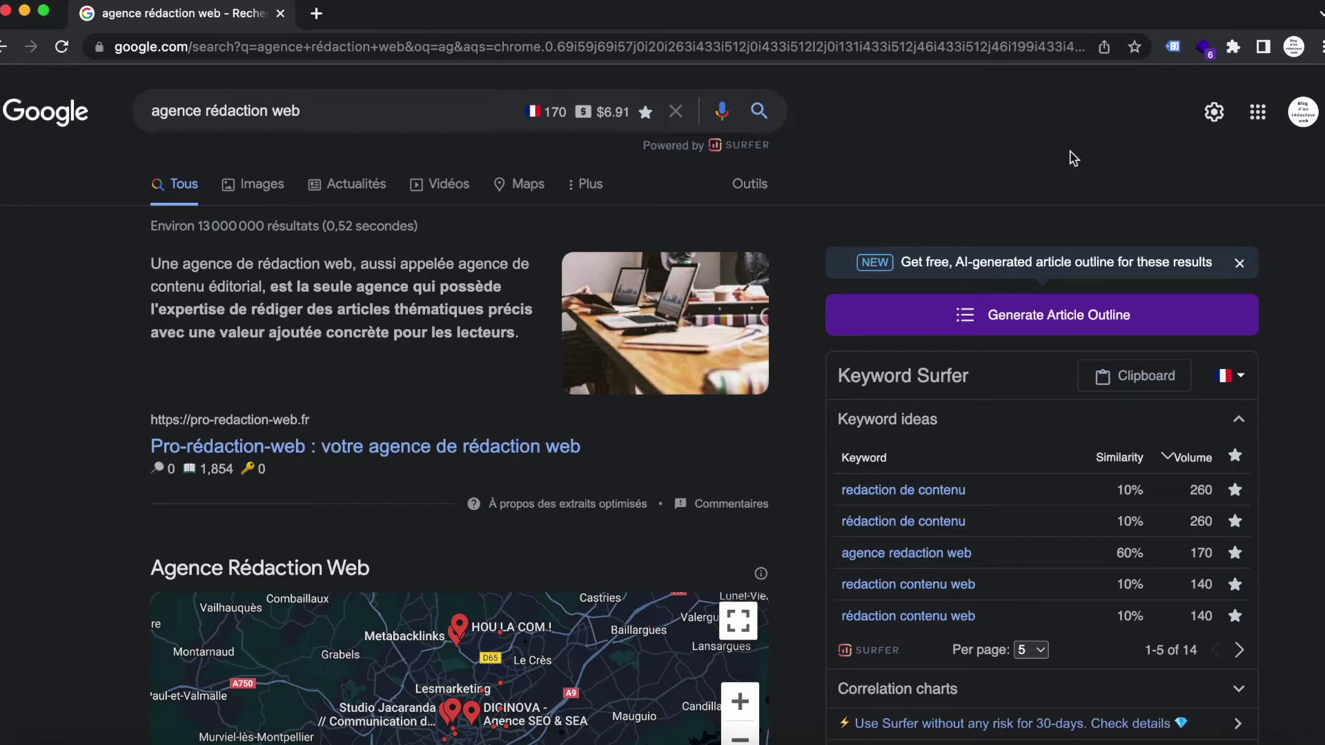
Step: Open the Google account's data and privacy settings and view the "Historique des positions" setting
{"action": "left_click", "coordinate": [1304, 121]}
{"action": "left_click", "coordinate": [1171, 341]}
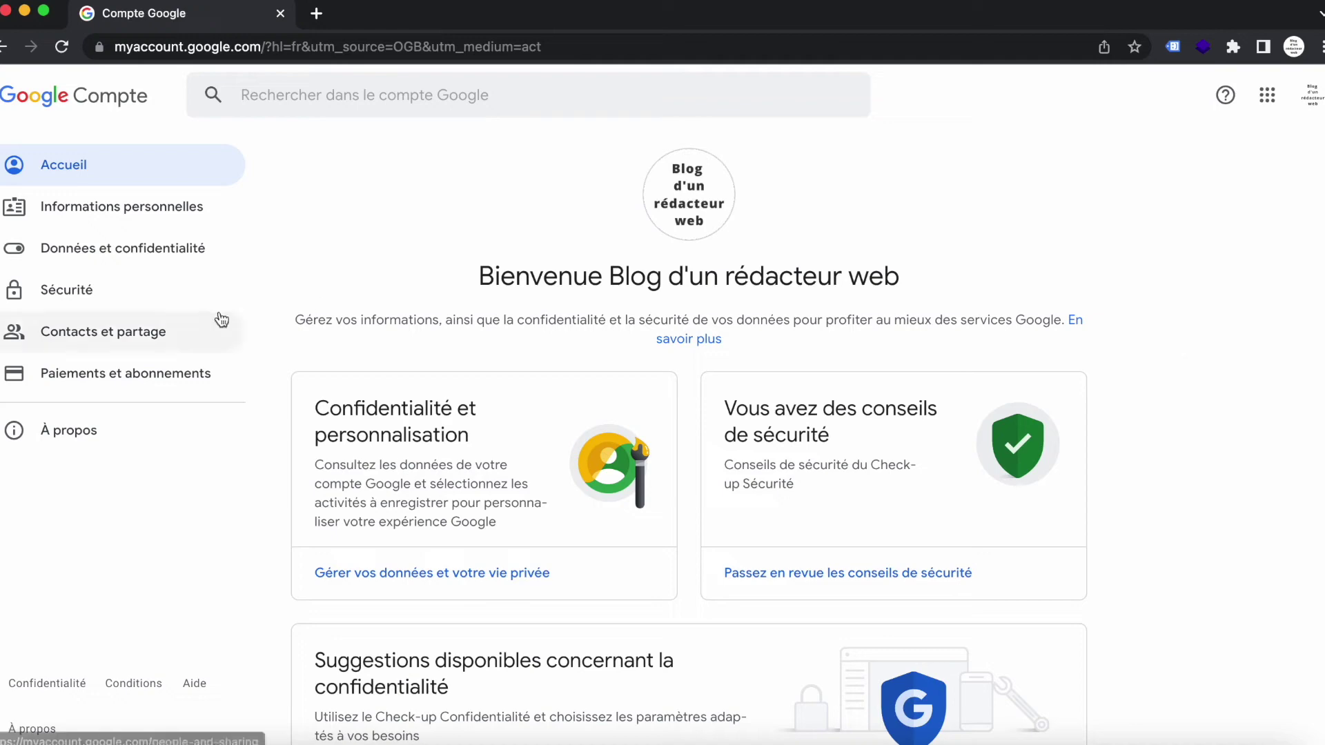
{"action": "left_click", "coordinate": [159, 257]}
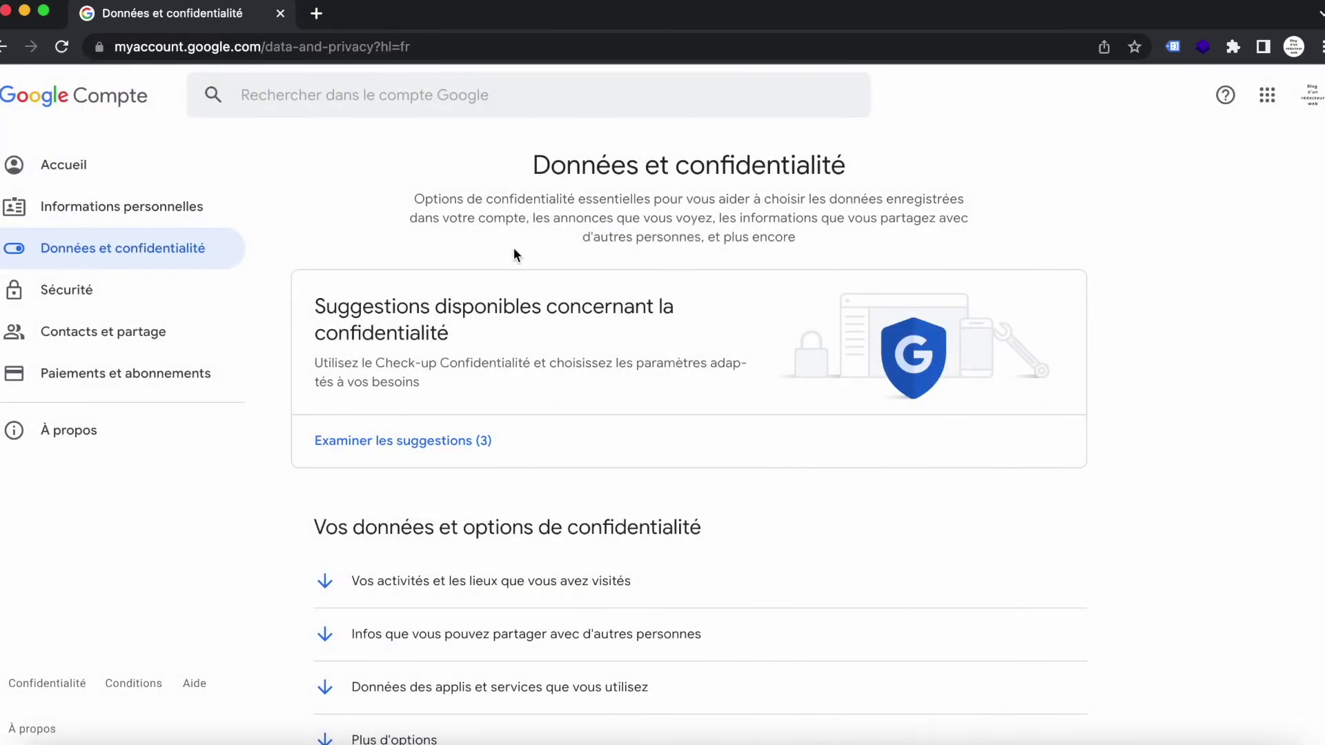
{"action": "scroll", "coordinate": [514, 250], "scroll_direction": "down", "scroll_amount": 7}
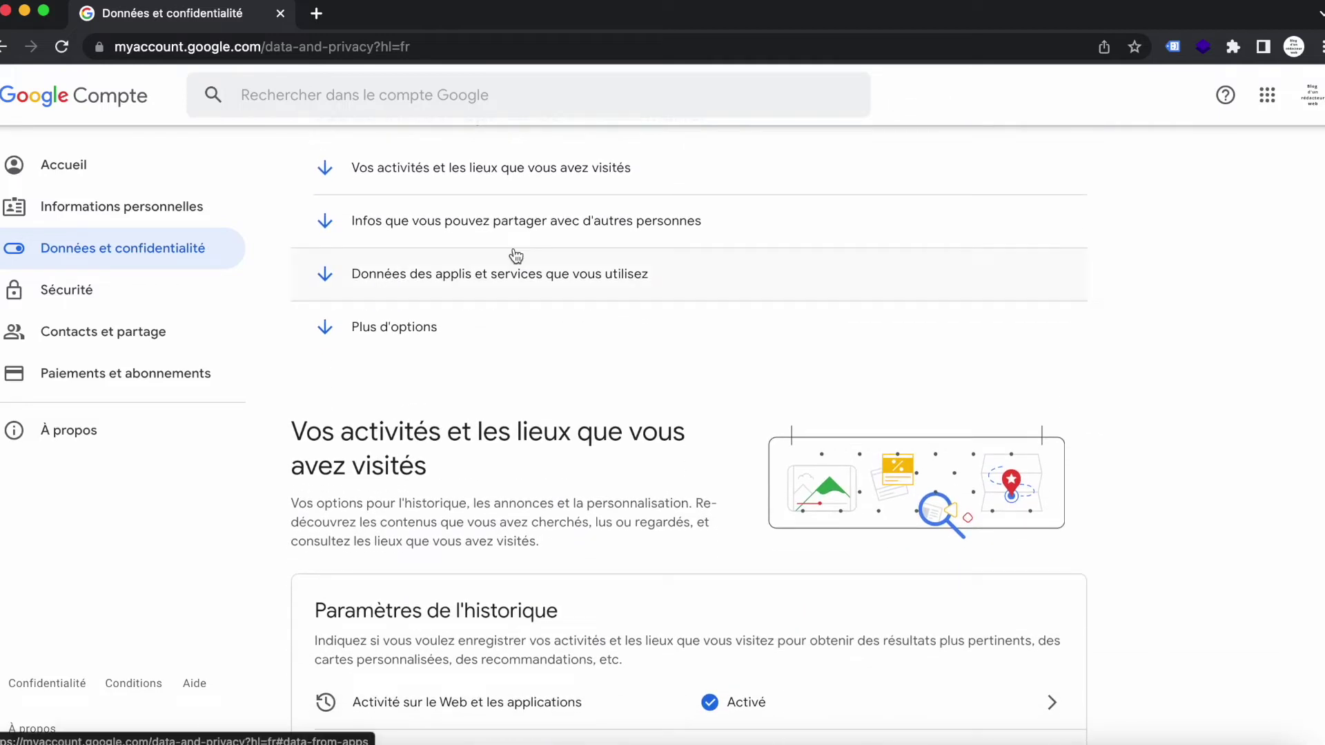
{"action": "scroll", "coordinate": [516, 256], "scroll_direction": "down", "scroll_amount": 3}
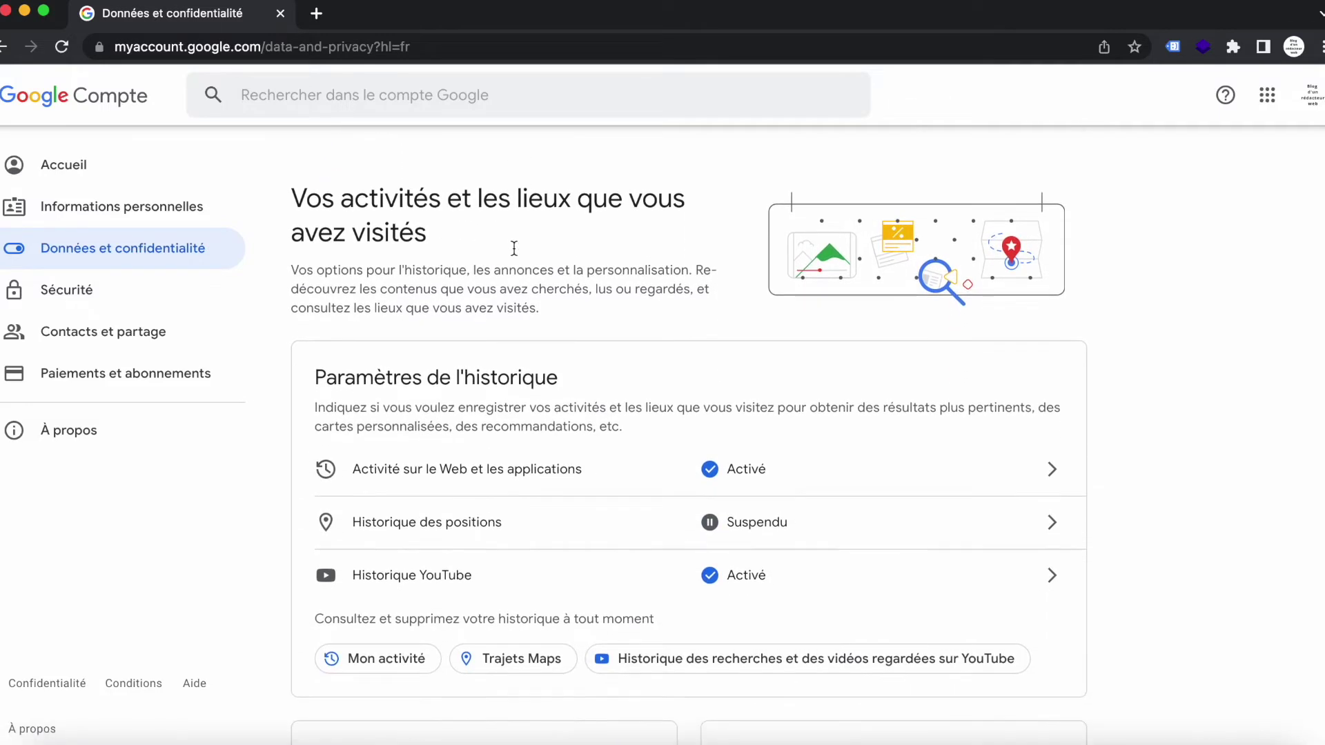
{"action": "scroll", "coordinate": [918, 362], "scroll_direction": "down", "scroll_amount": 1}
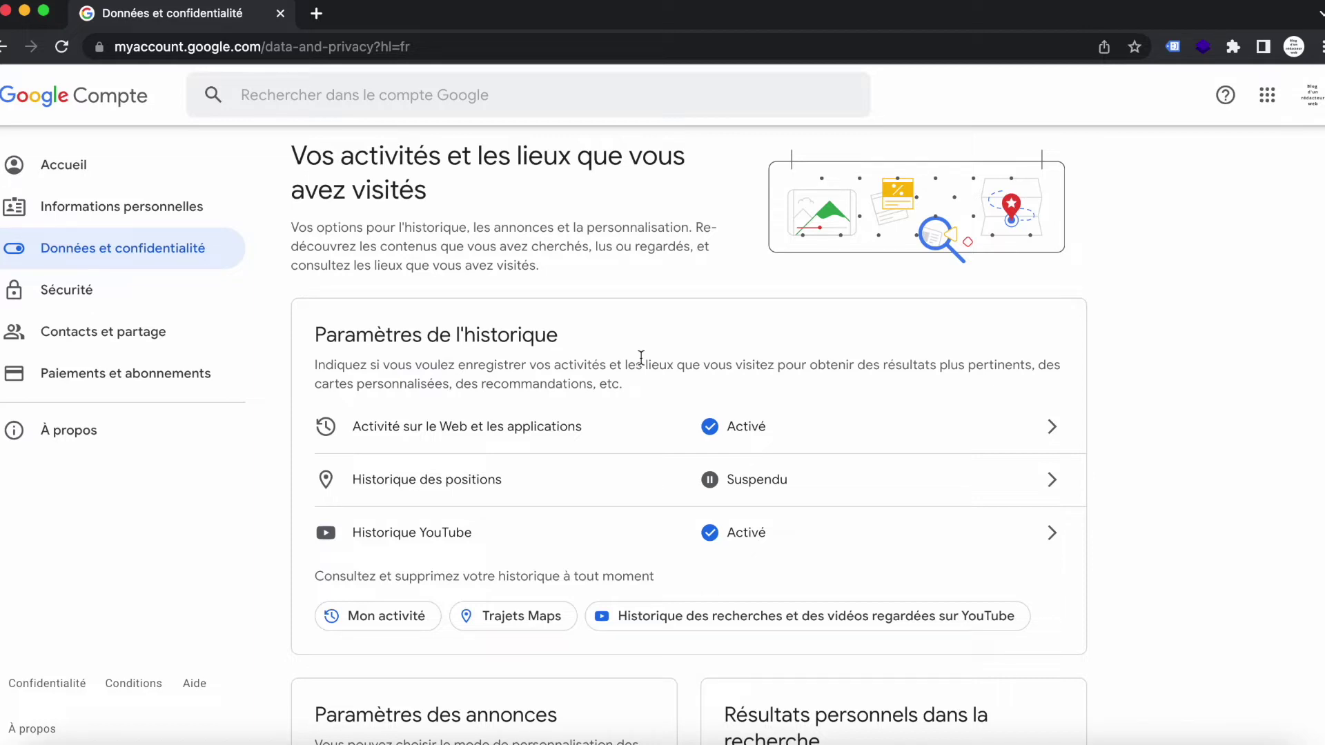
{"action": "left_click", "coordinate": [934, 485]}
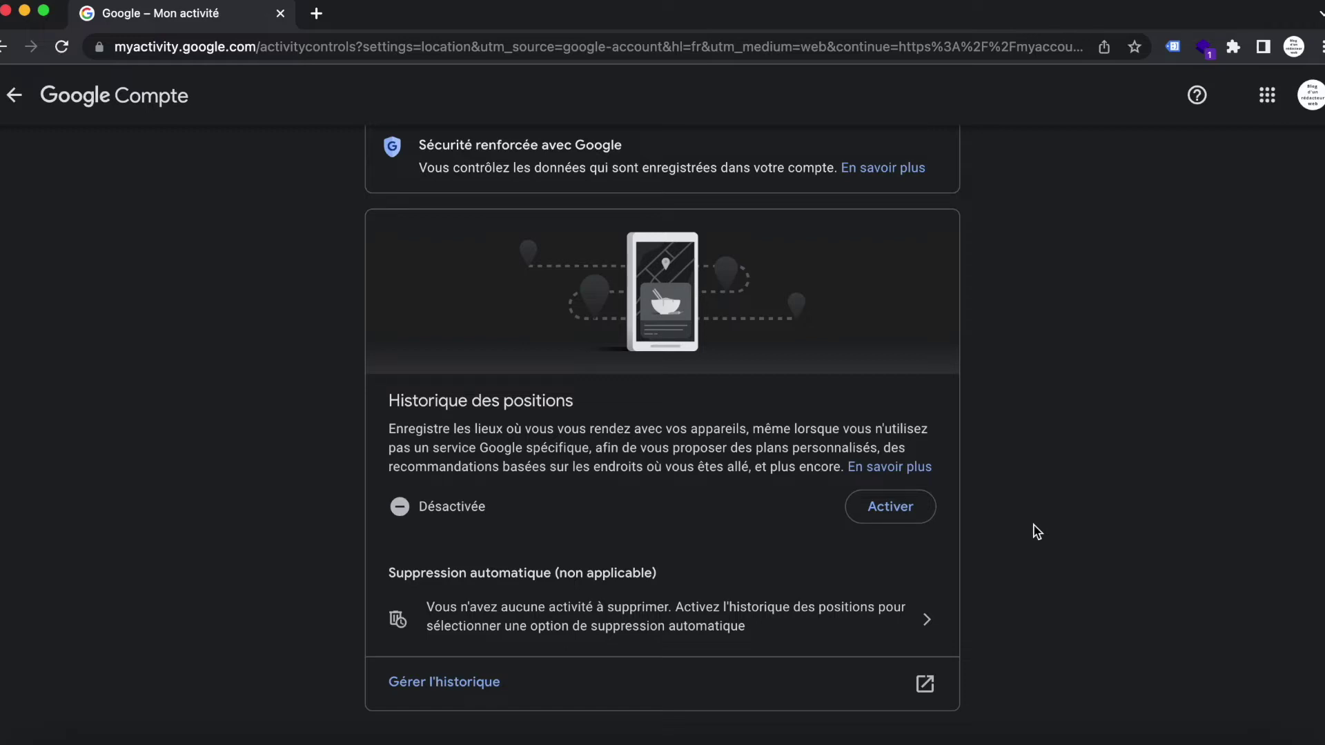
Step: Leave the location history settings and run a Google search for "agence rédaction web"
{"action": "left_click", "coordinate": [758, 54]}
{"action": "type", "text": "agence rédaction web"}
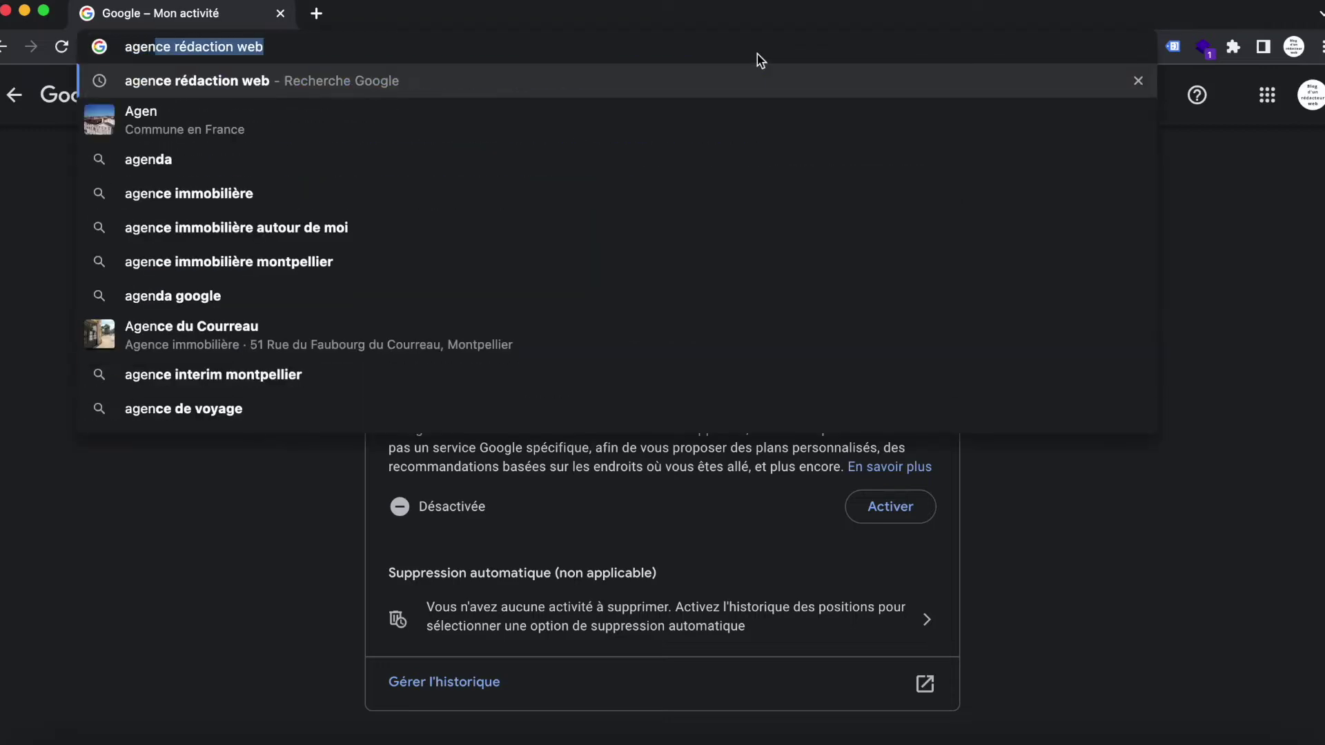
{"action": "key", "text": "Return"}
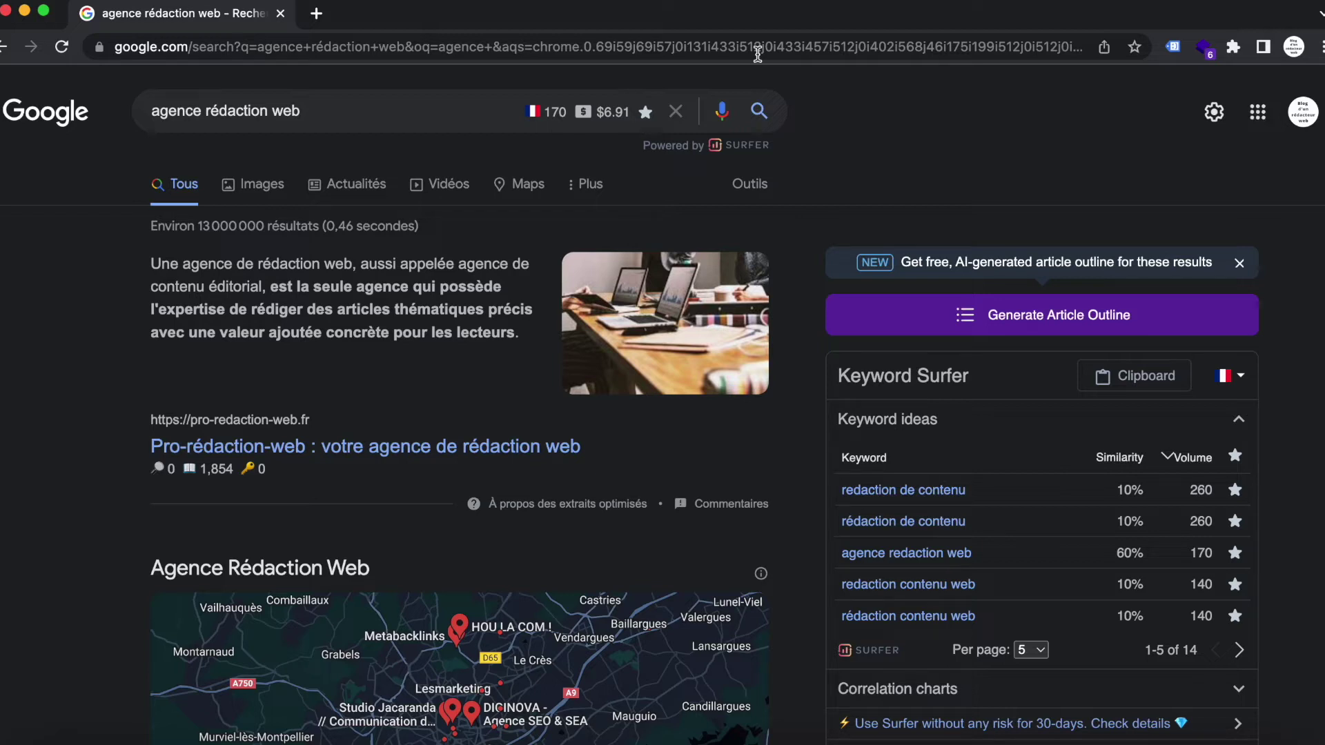
Step: Append "/&near=lyon" to the end of the search results URL and load the page
{"action": "left_click", "coordinate": [758, 40]}
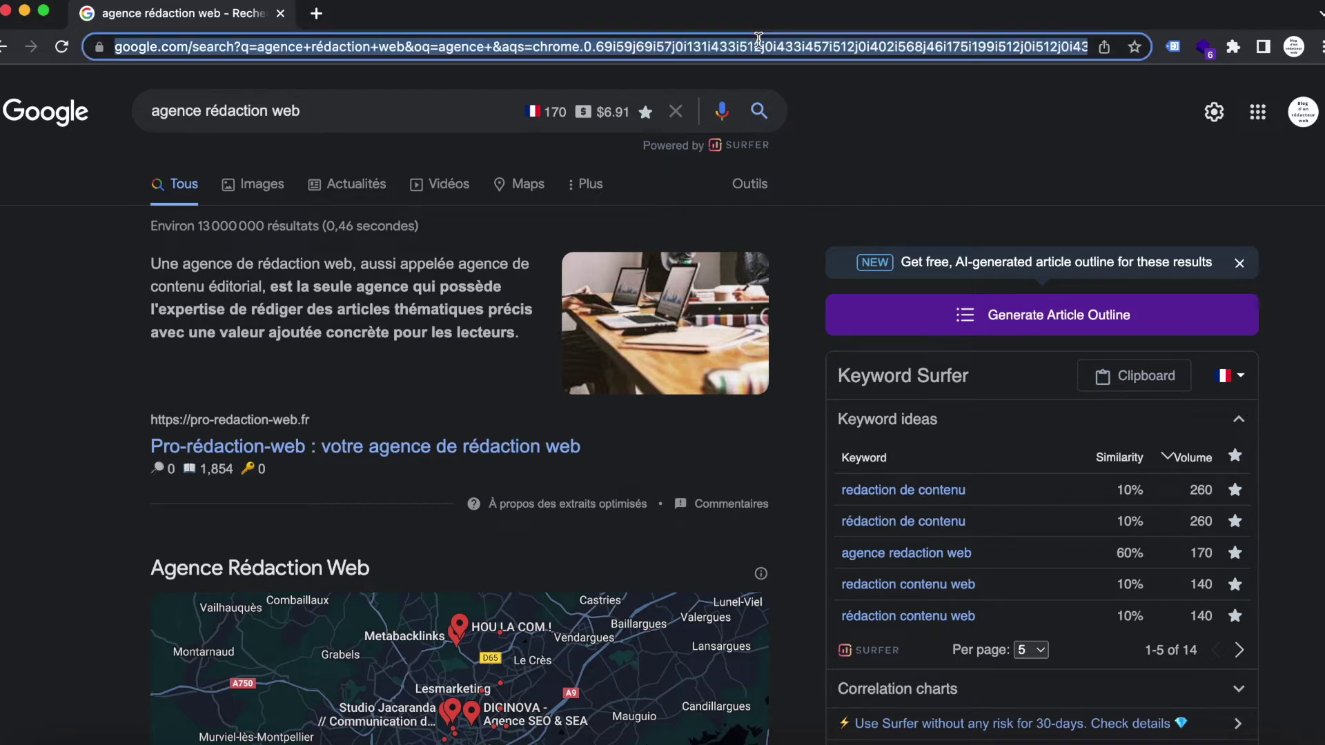
{"action": "left_click", "coordinate": [758, 40]}
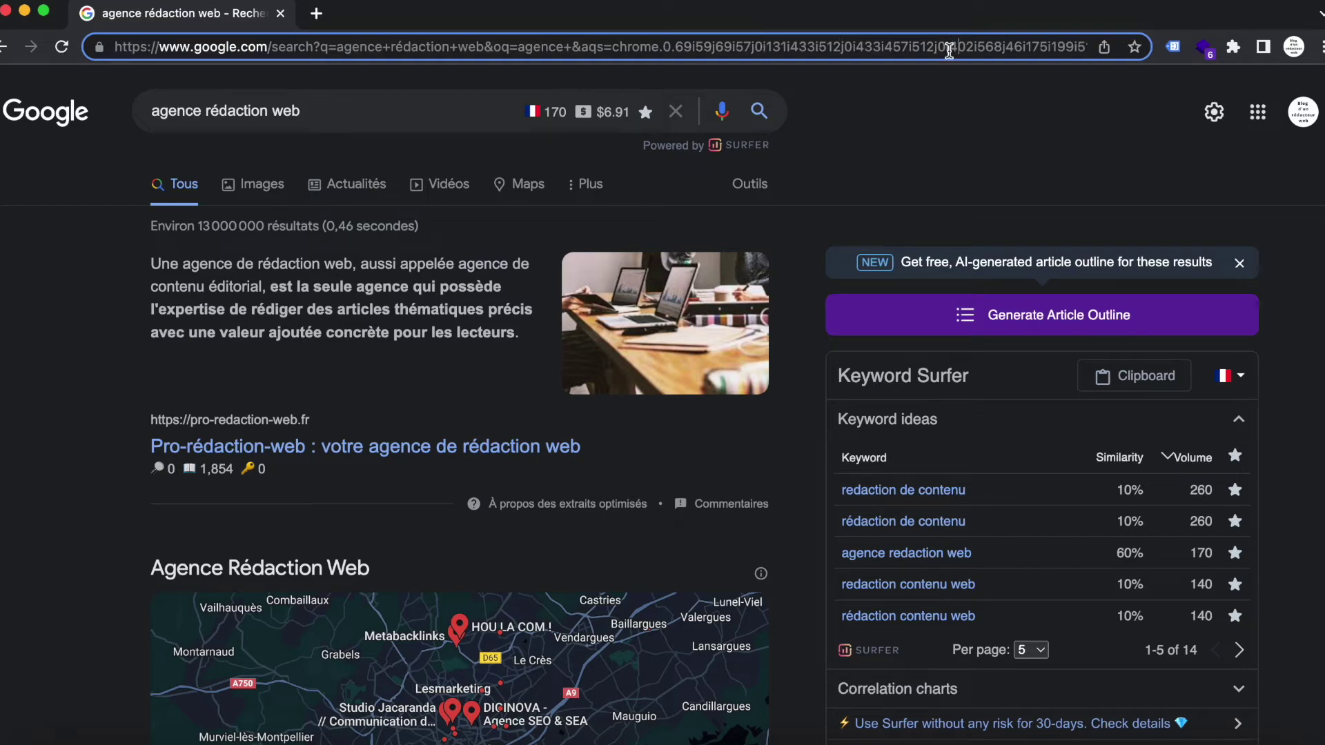
{"action": "key", "text": "End"}
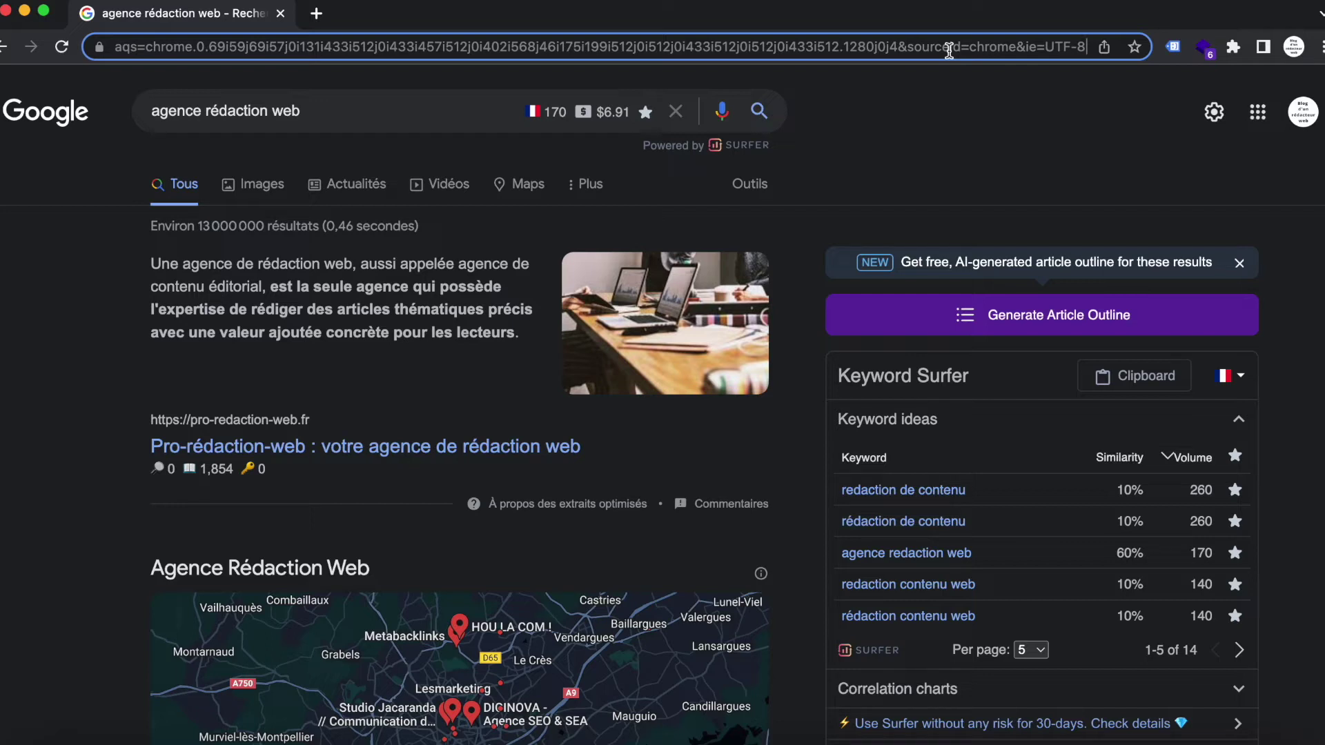
{"action": "type", "text": "/"}
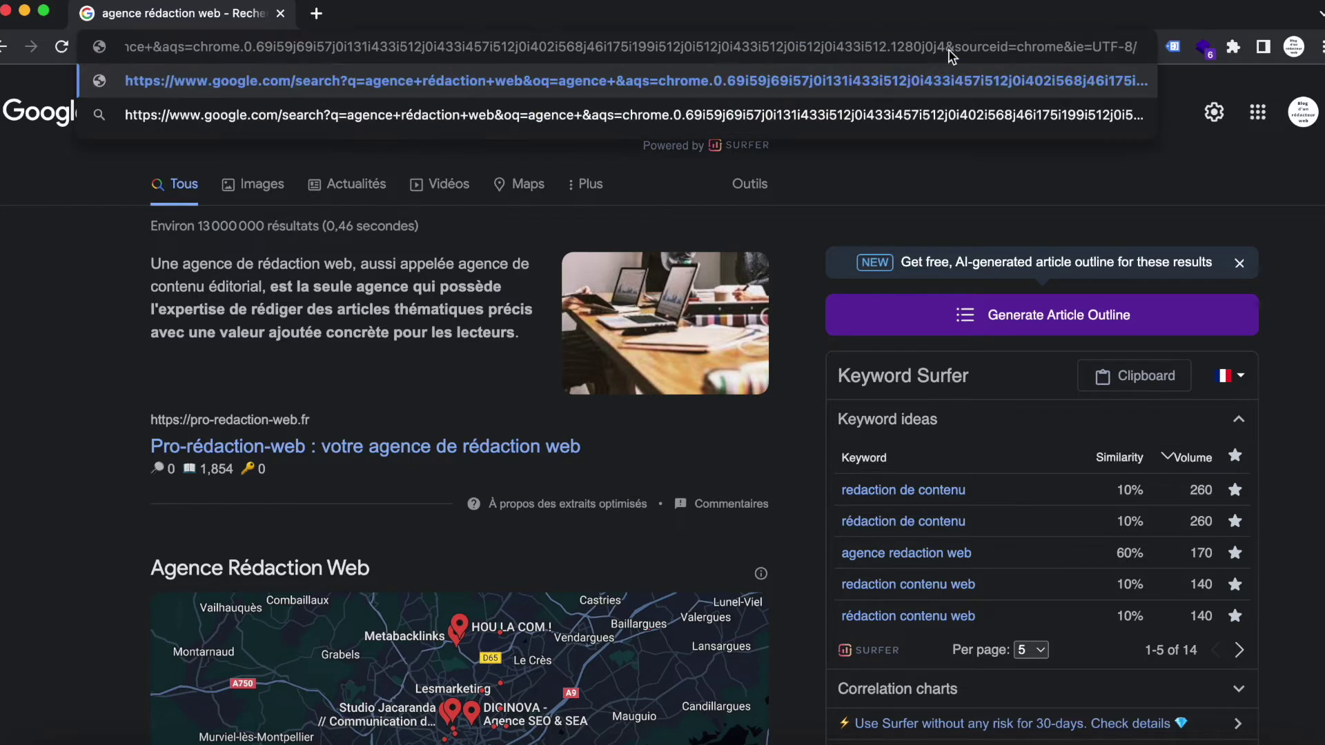
{"action": "type", "text": "&"}
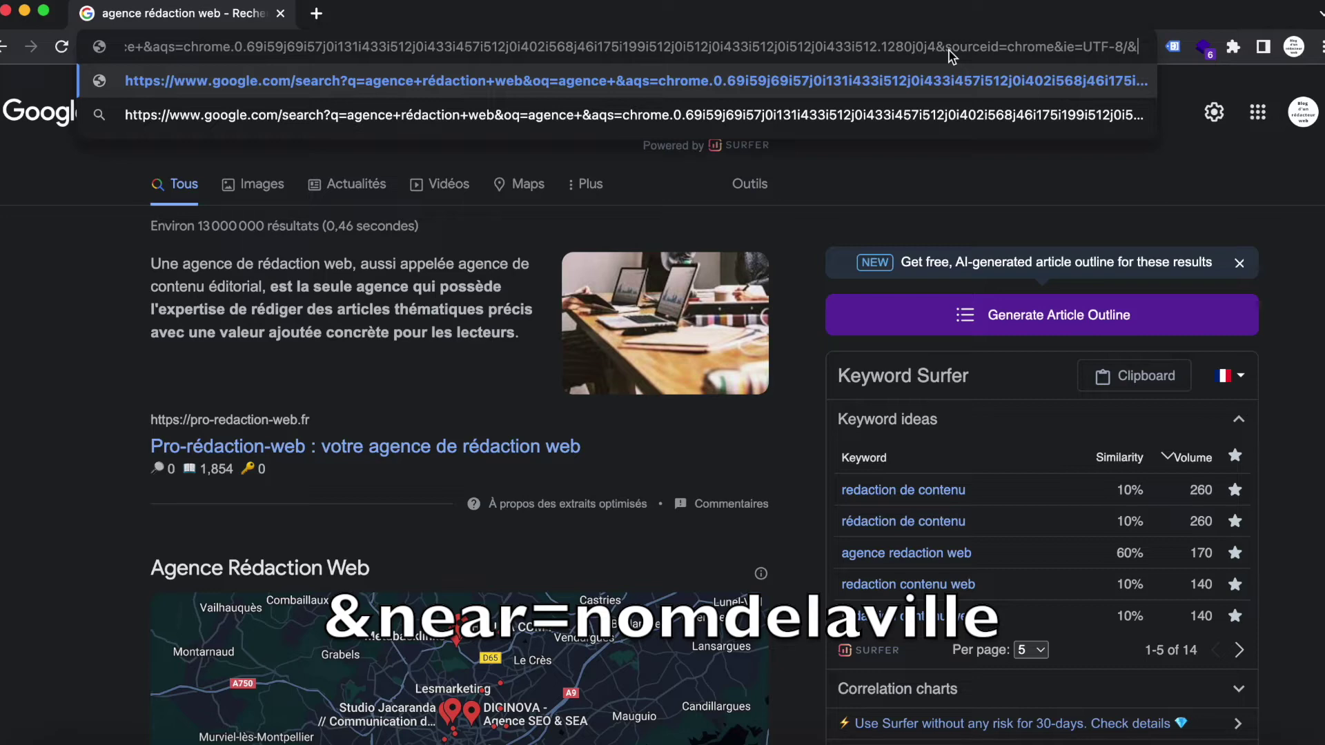
{"action": "type", "text": "near"}
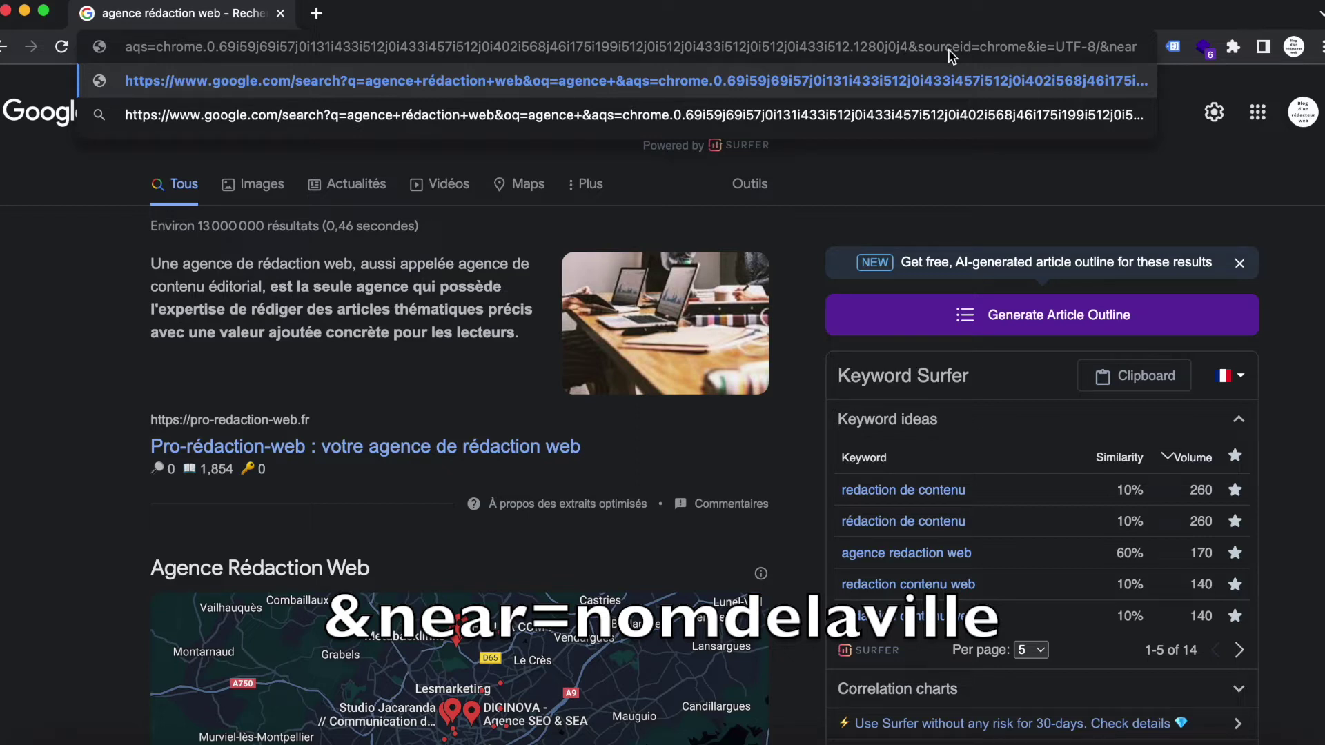
{"action": "type", "text": "="}
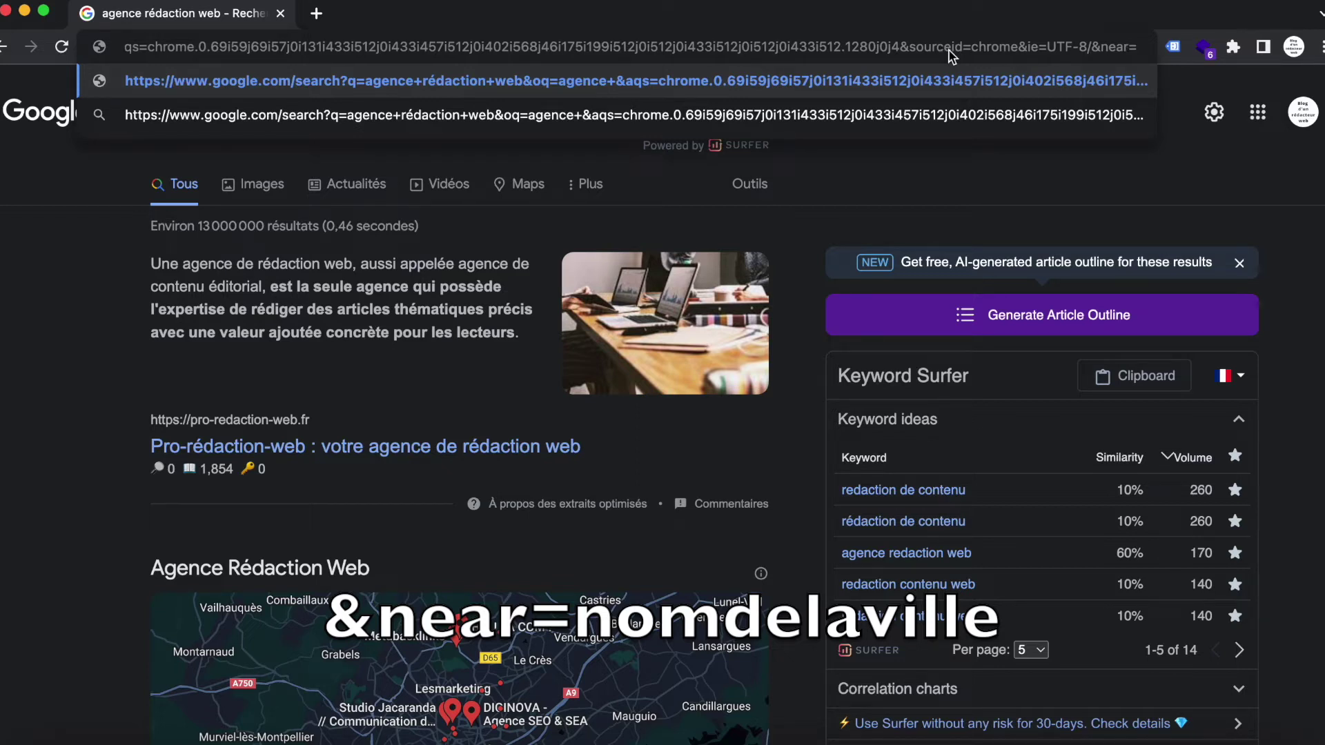
{"action": "type", "text": "lyon"}
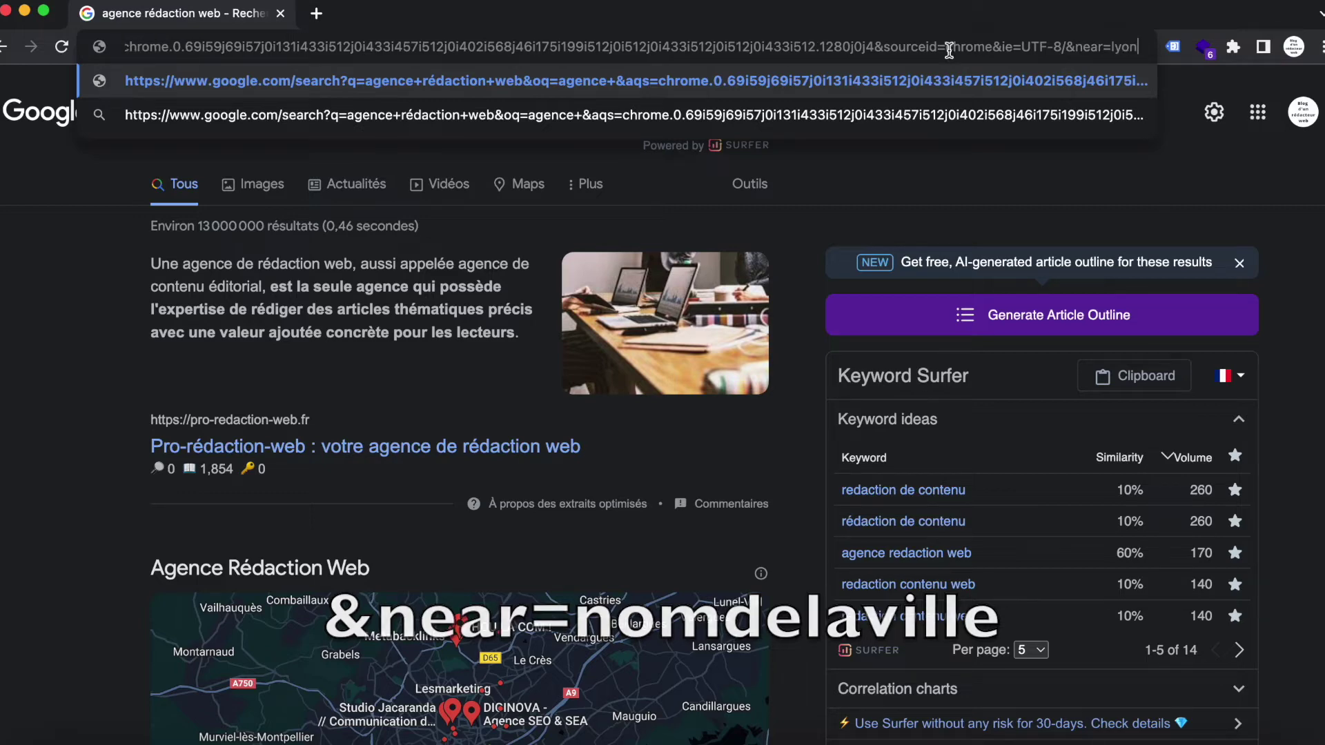
{"action": "key", "text": "Return"}
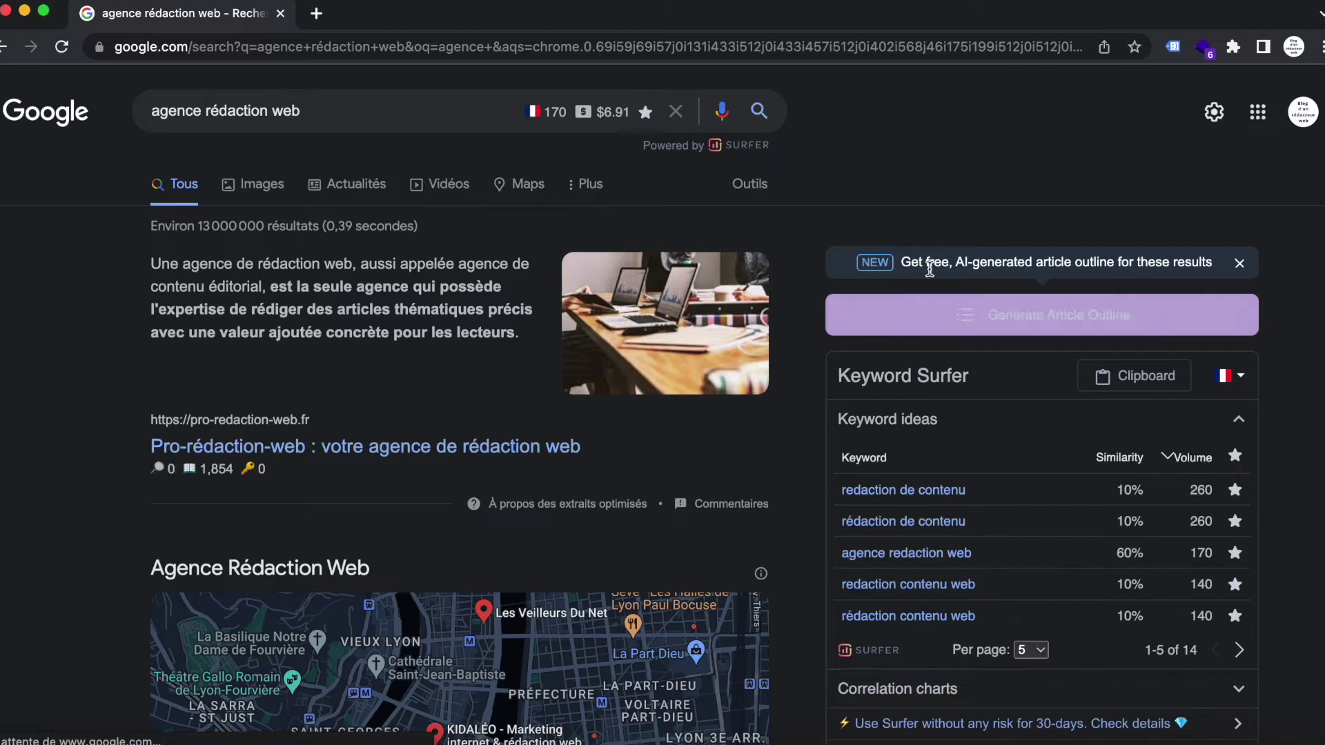
Step: Examine the Lyon map and local listings, view the details of "Les Veilleurs Du Net", close them, and return to the main search results
{"action": "scroll", "coordinate": [806, 264], "scroll_direction": "down", "scroll_amount": 4}
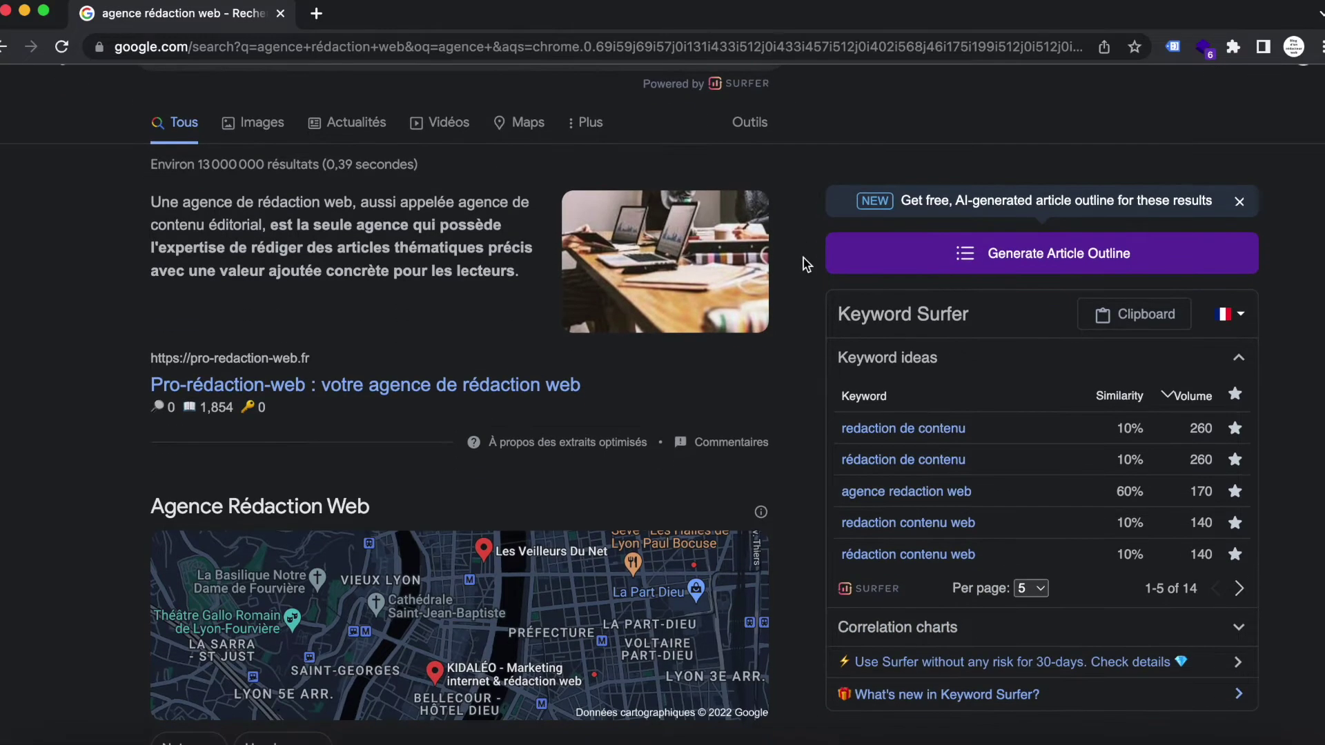
{"action": "scroll", "coordinate": [806, 265], "scroll_direction": "down", "scroll_amount": 2}
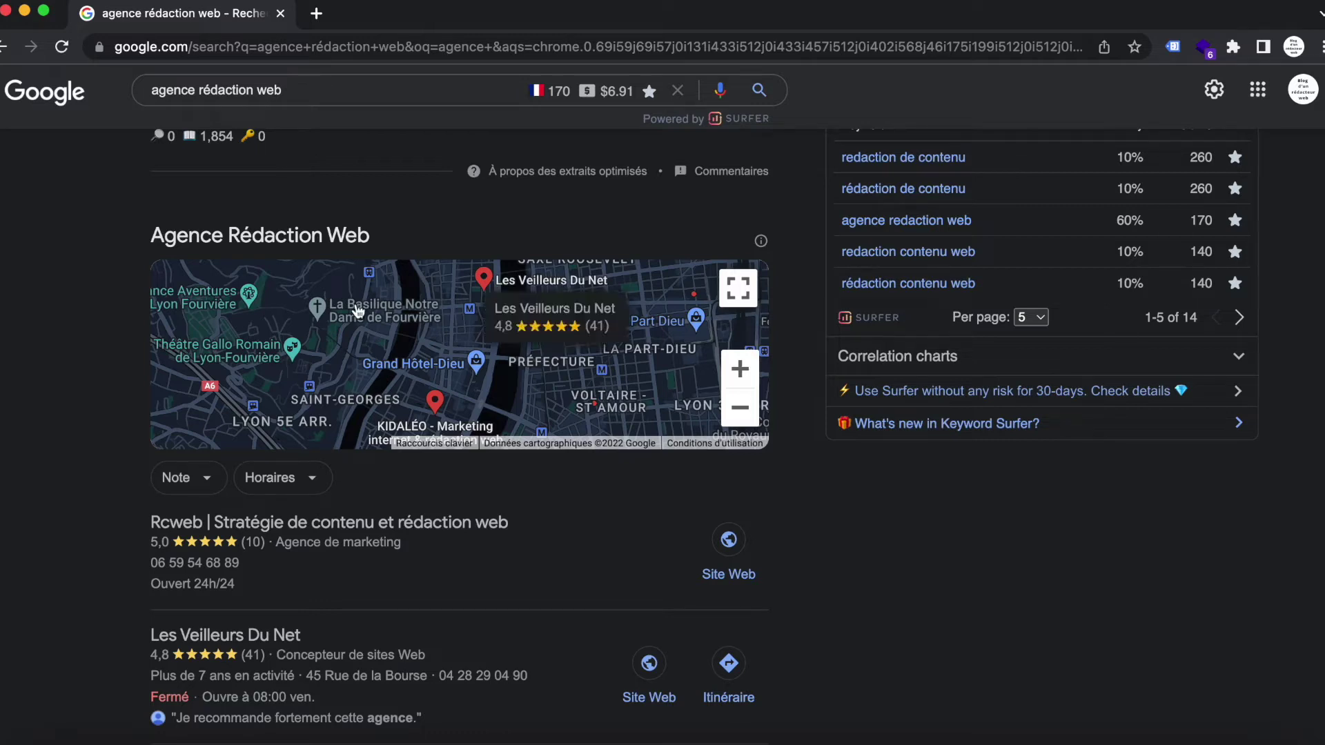
{"action": "scroll", "coordinate": [3, 390], "scroll_direction": "down", "scroll_amount": 2}
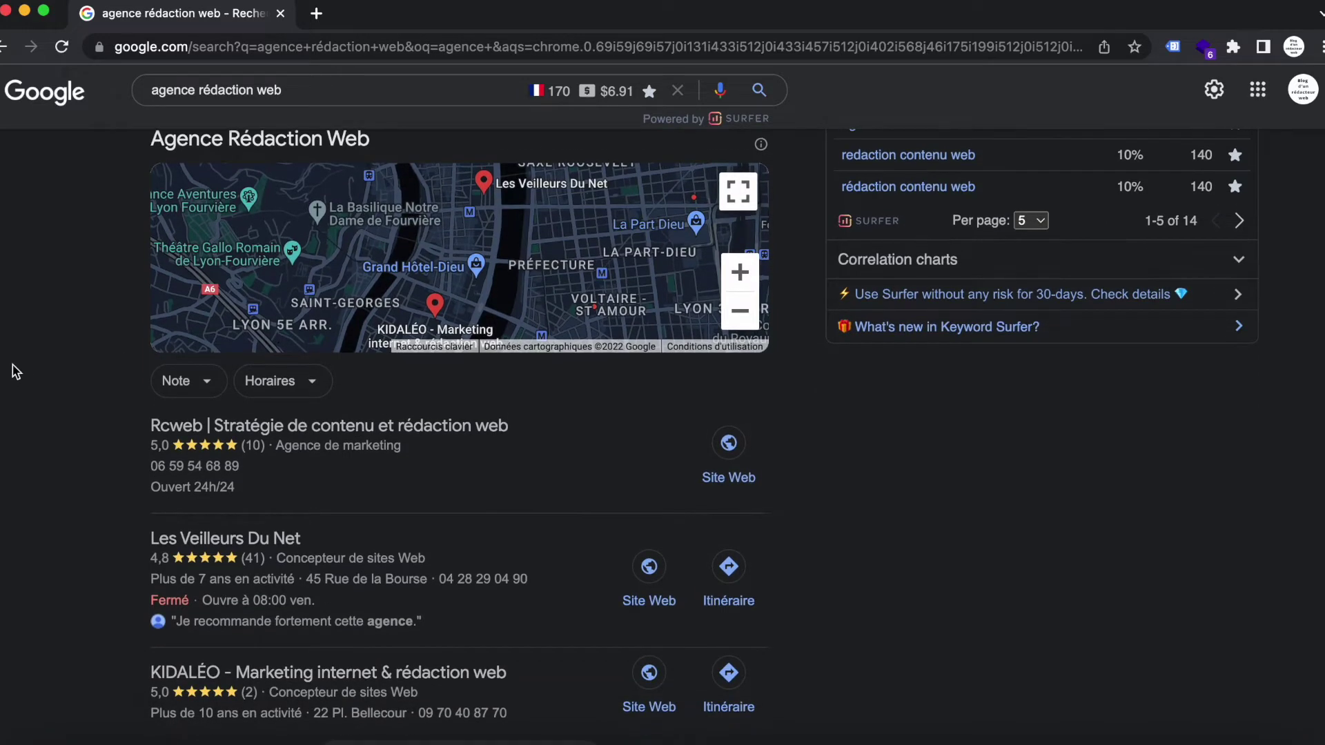
{"action": "scroll", "coordinate": [16, 371], "scroll_direction": "down", "scroll_amount": 3}
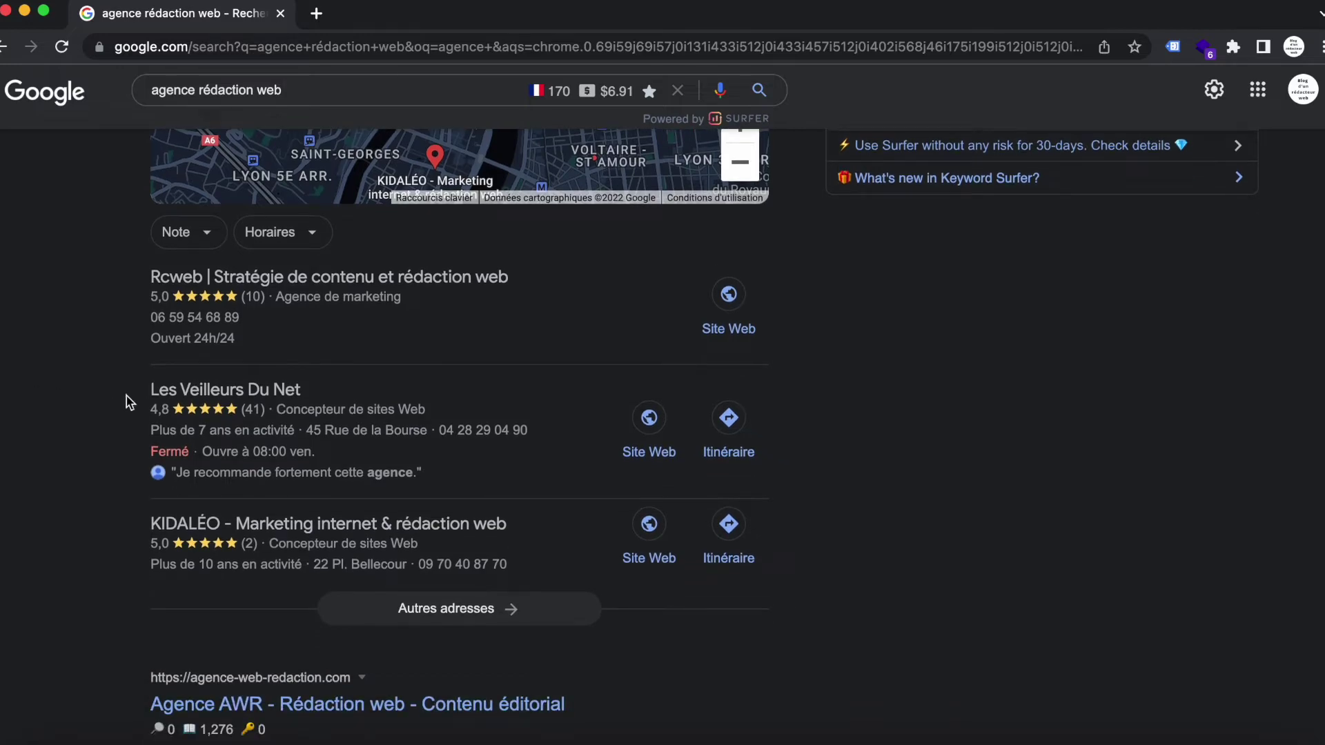
{"action": "scroll", "coordinate": [100, 442], "scroll_direction": "down", "scroll_amount": 1}
{"action": "left_click", "coordinate": [308, 386]}
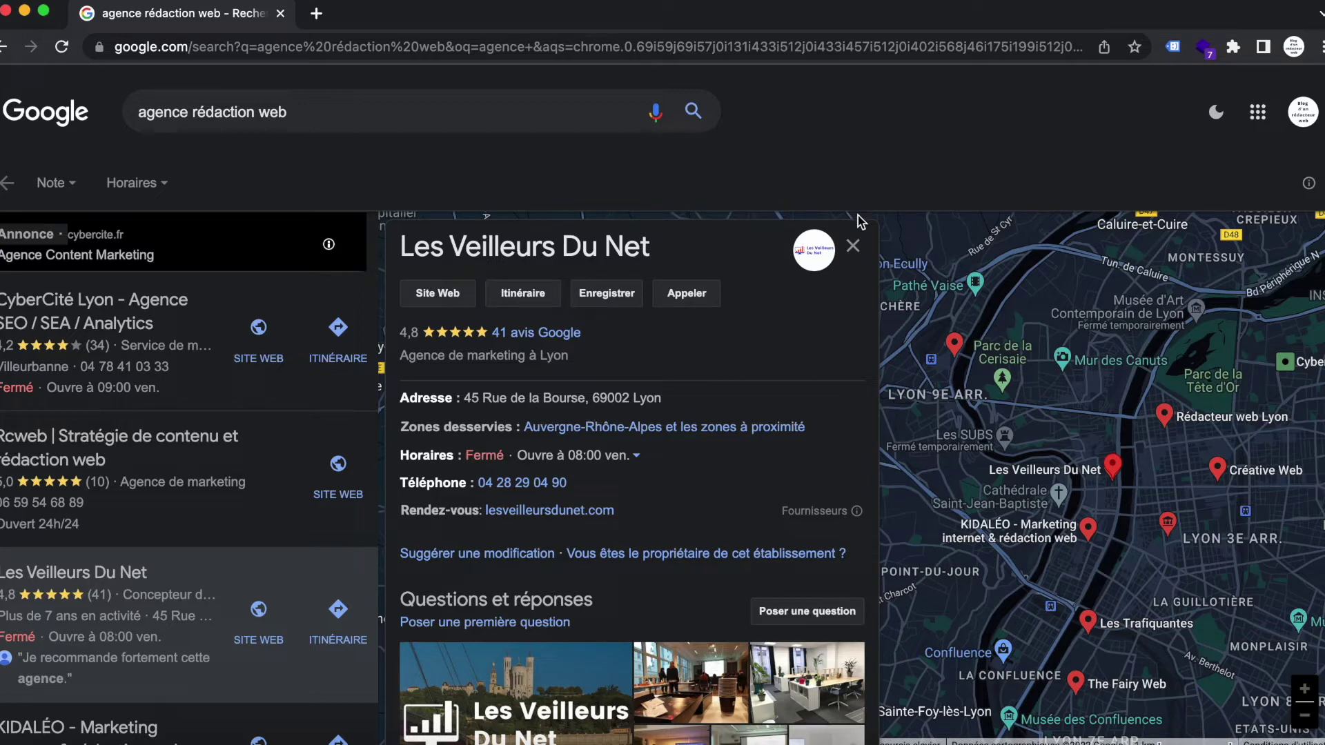
{"action": "left_click", "coordinate": [854, 245]}
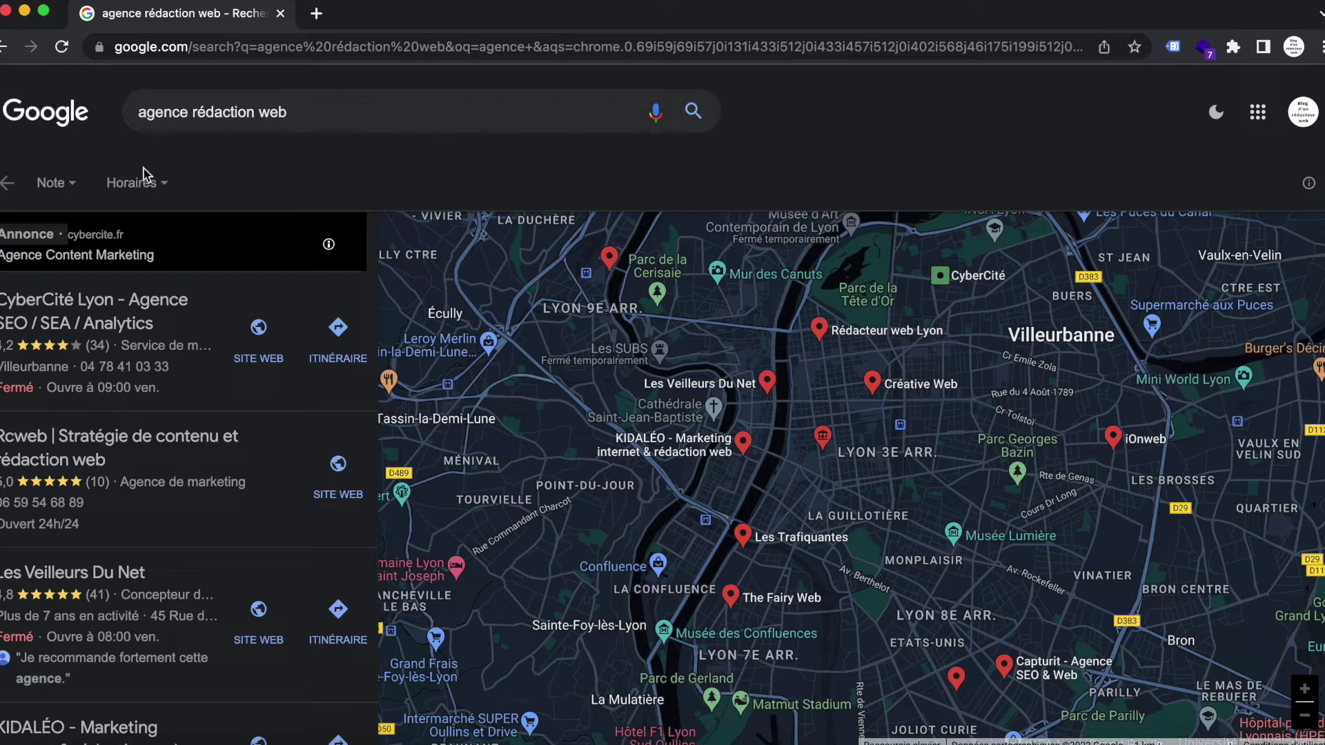
{"action": "left_click", "coordinate": [5, 186]}
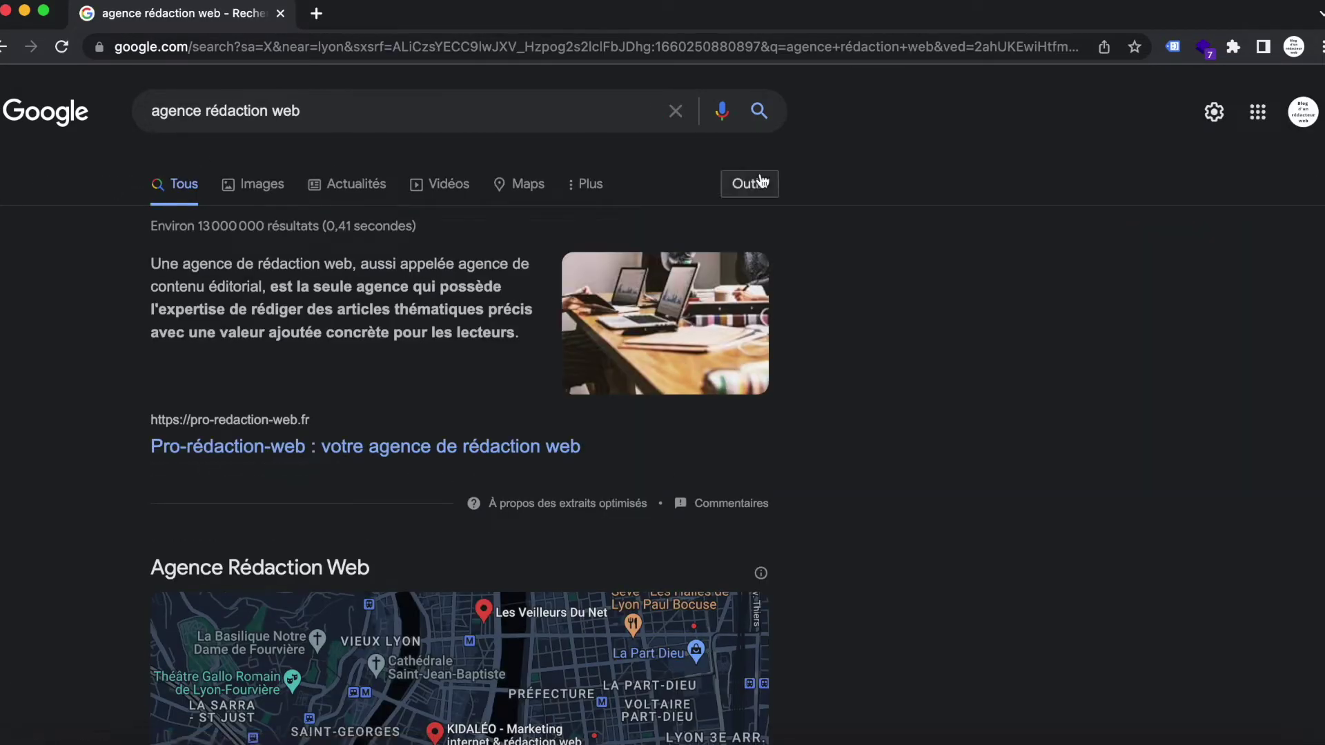
Step: Switch to Google Maps and display the labelled addresses among the account's saved places
{"action": "left_click", "coordinate": [1257, 113]}
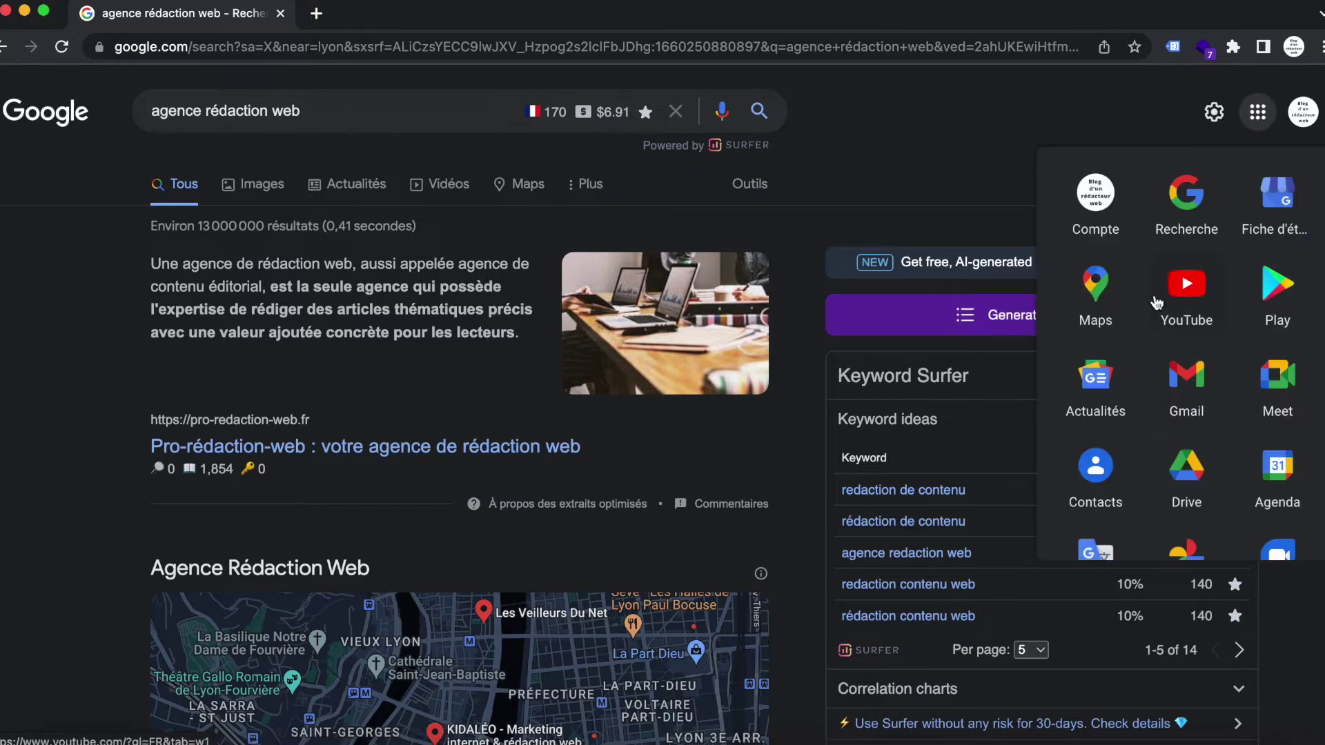
{"action": "left_click", "coordinate": [1104, 300]}
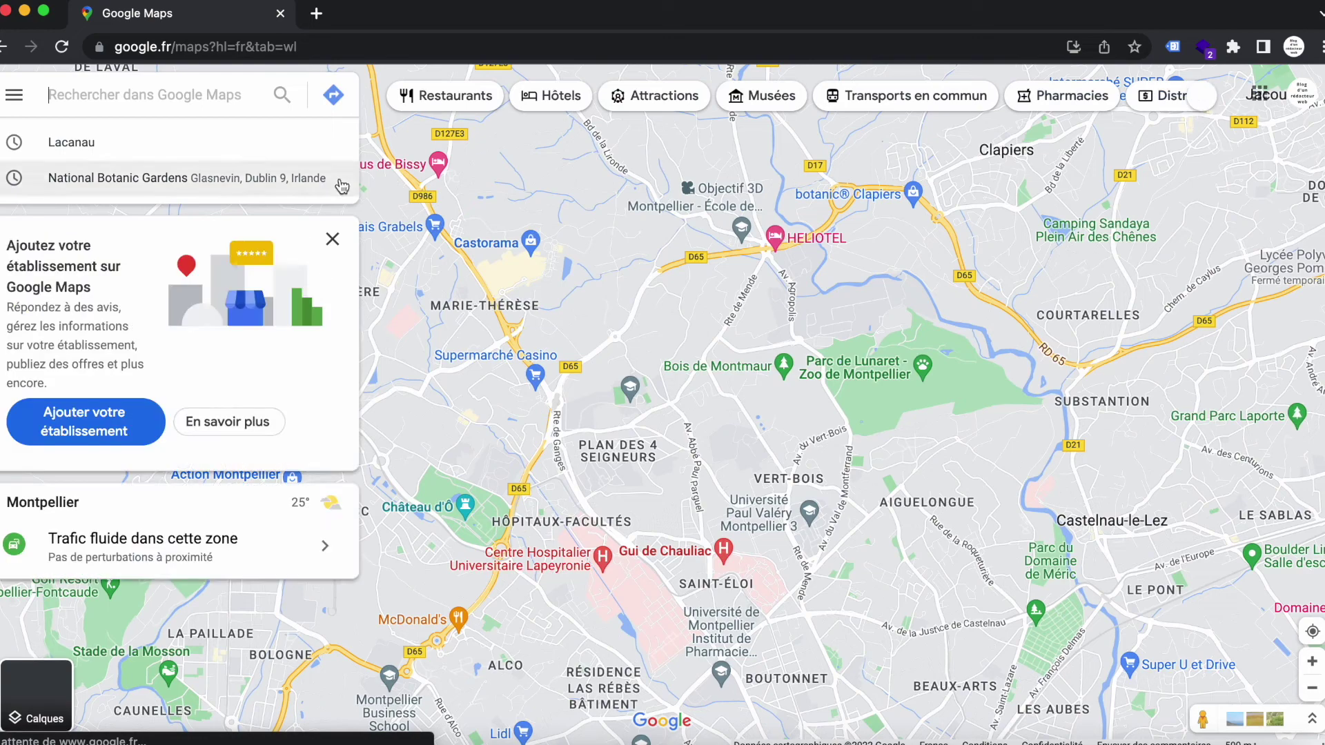
{"action": "left_click", "coordinate": [29, 100]}
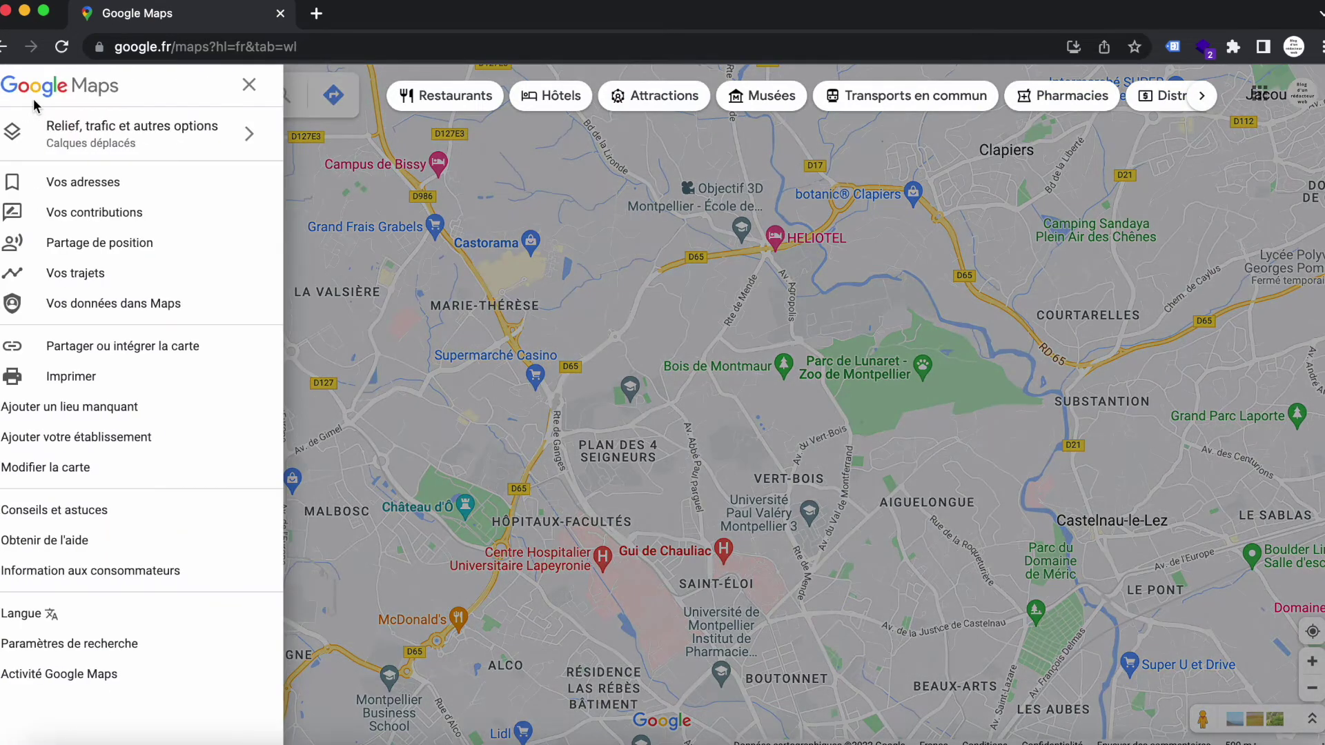
{"action": "left_click", "coordinate": [78, 198]}
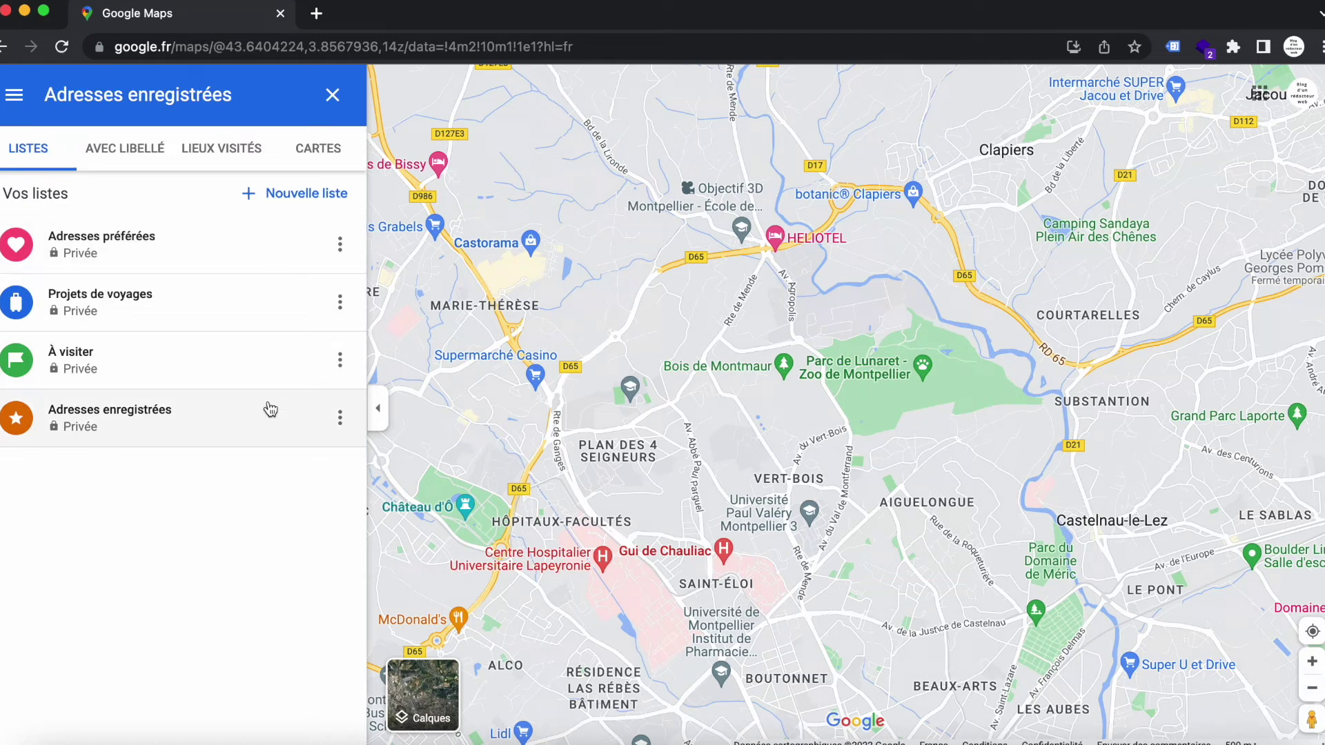
{"action": "left_click", "coordinate": [159, 151]}
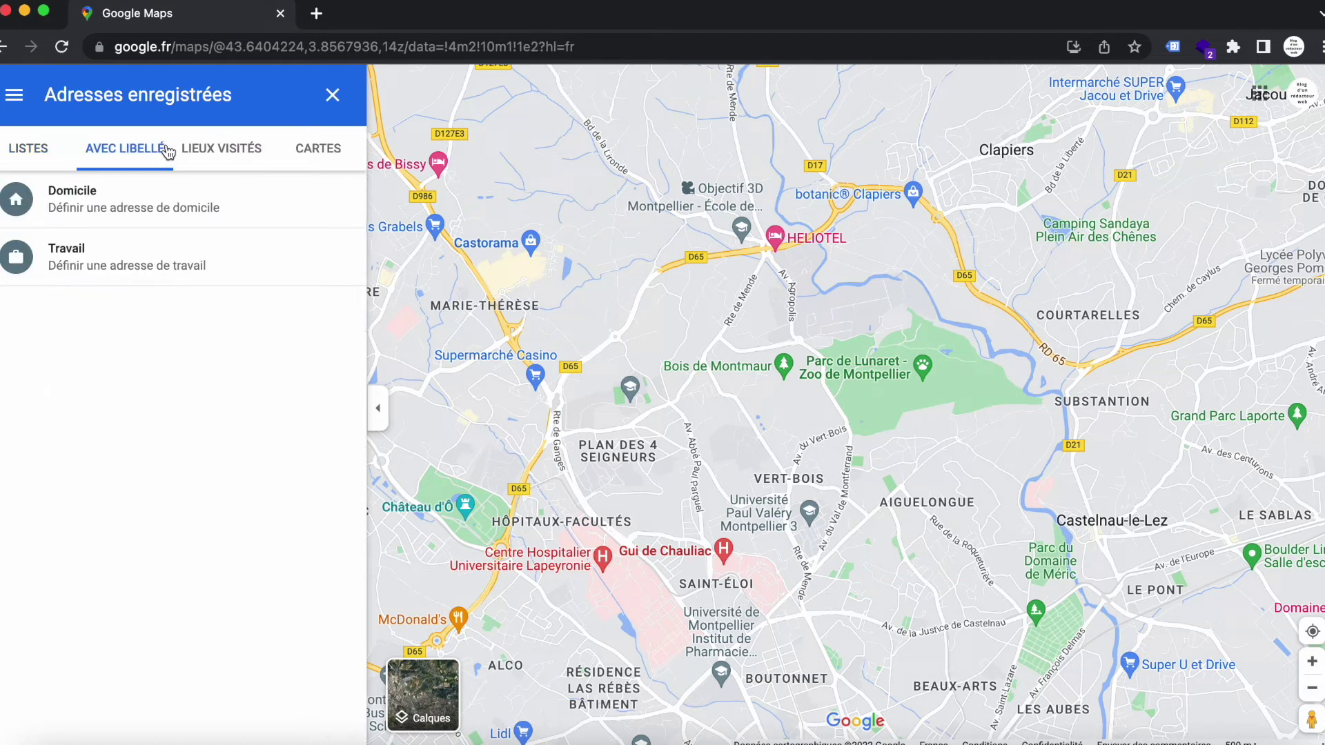
Step: View the editing form for the "Domicile" address and cancel it without entering an address
{"action": "left_click", "coordinate": [181, 201]}
{"action": "left_click", "coordinate": [150, 405]}
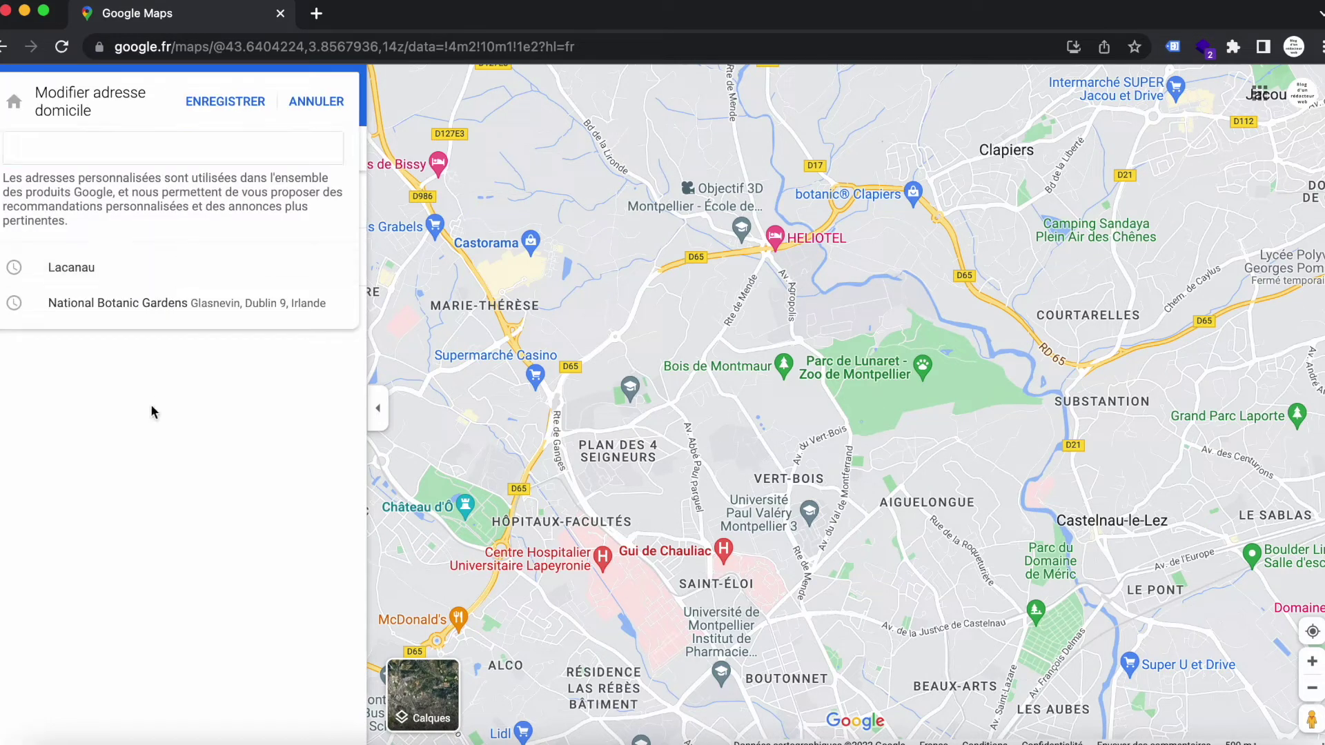
{"action": "left_click", "coordinate": [303, 100]}
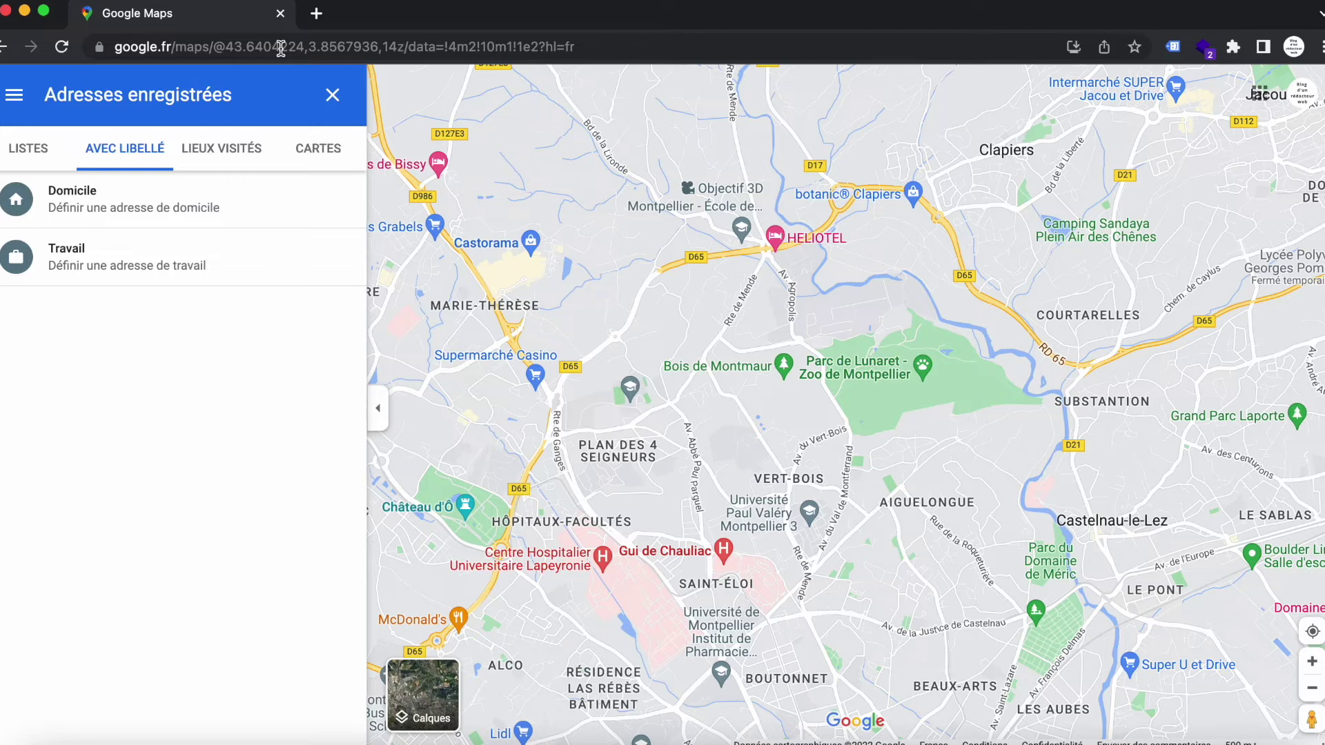
Step: Return to the google.fr home page and open the search settings ("Paramètres de recherche")
{"action": "left_click_drag", "start_coordinate": [187, 47], "coordinate": [697, 58]}
{"action": "key", "text": "BackSpace"}
{"action": "key", "text": "Return"}
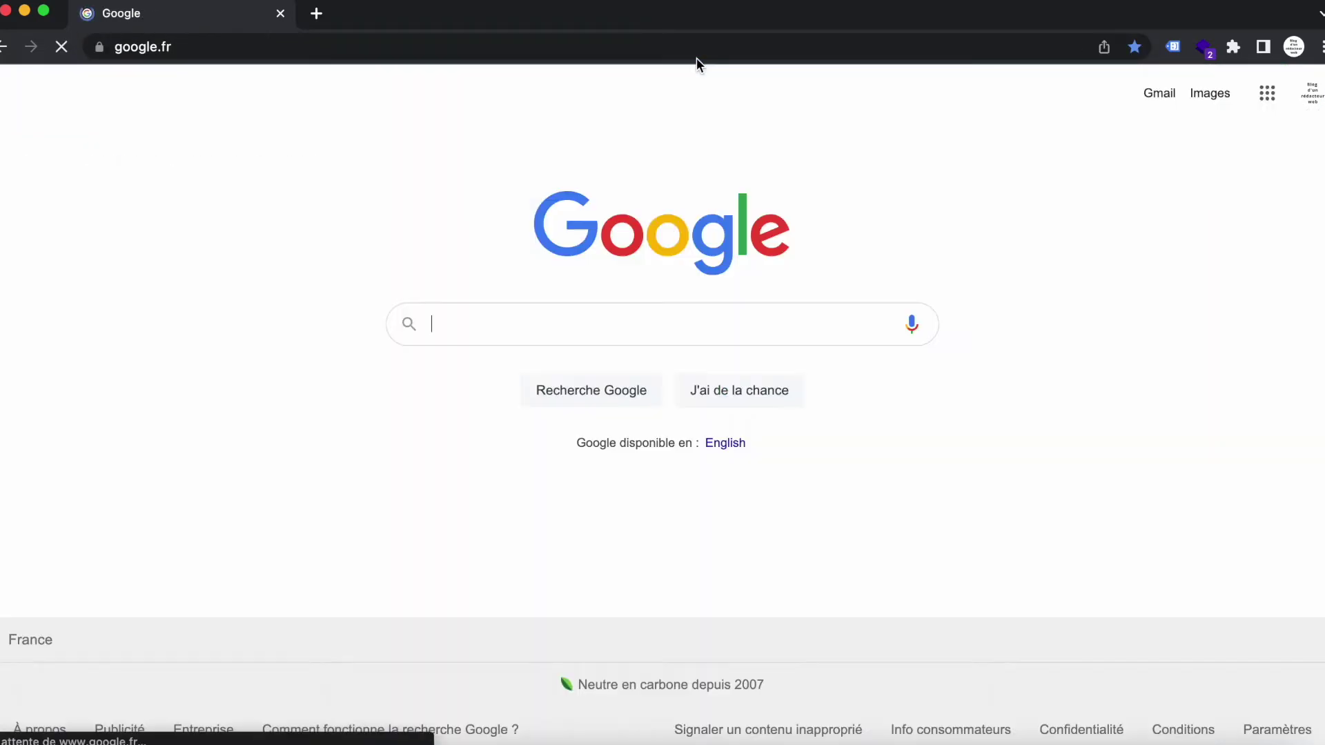
{"action": "left_click", "coordinate": [1122, 302]}
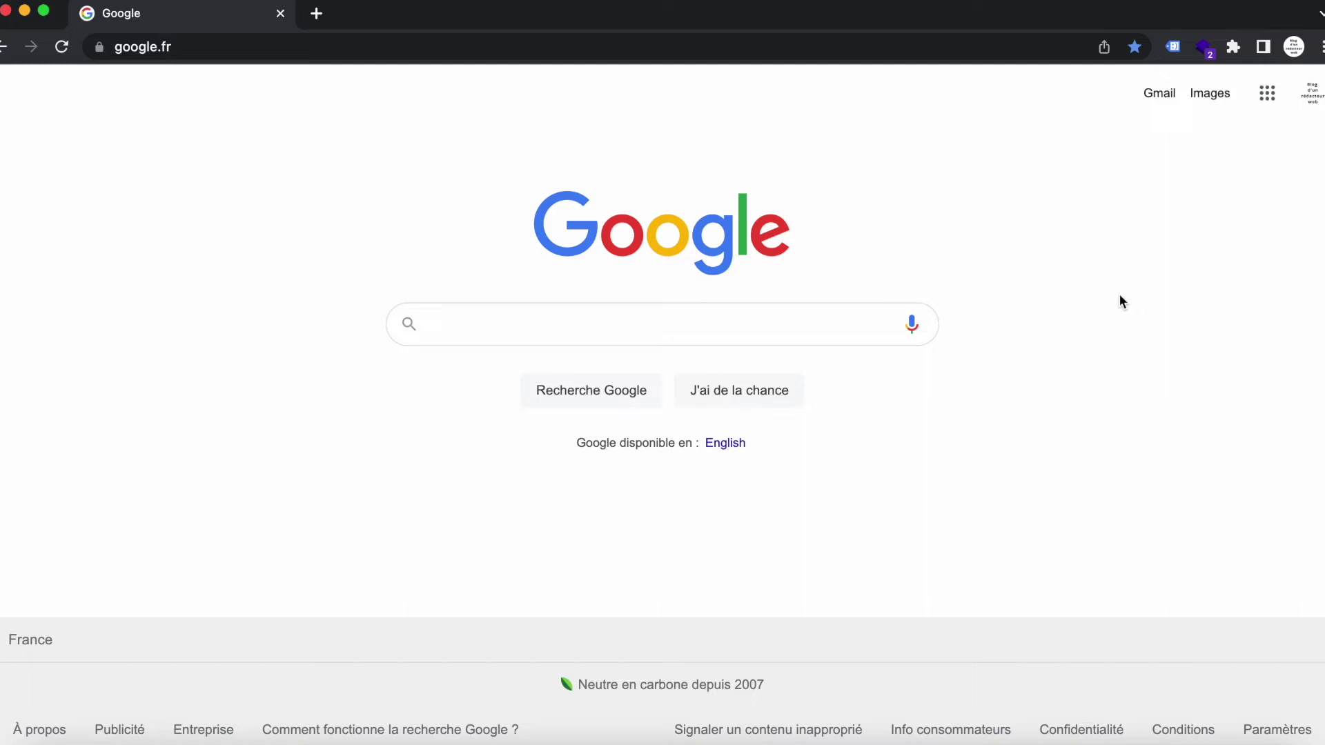
{"action": "left_click", "coordinate": [1277, 737]}
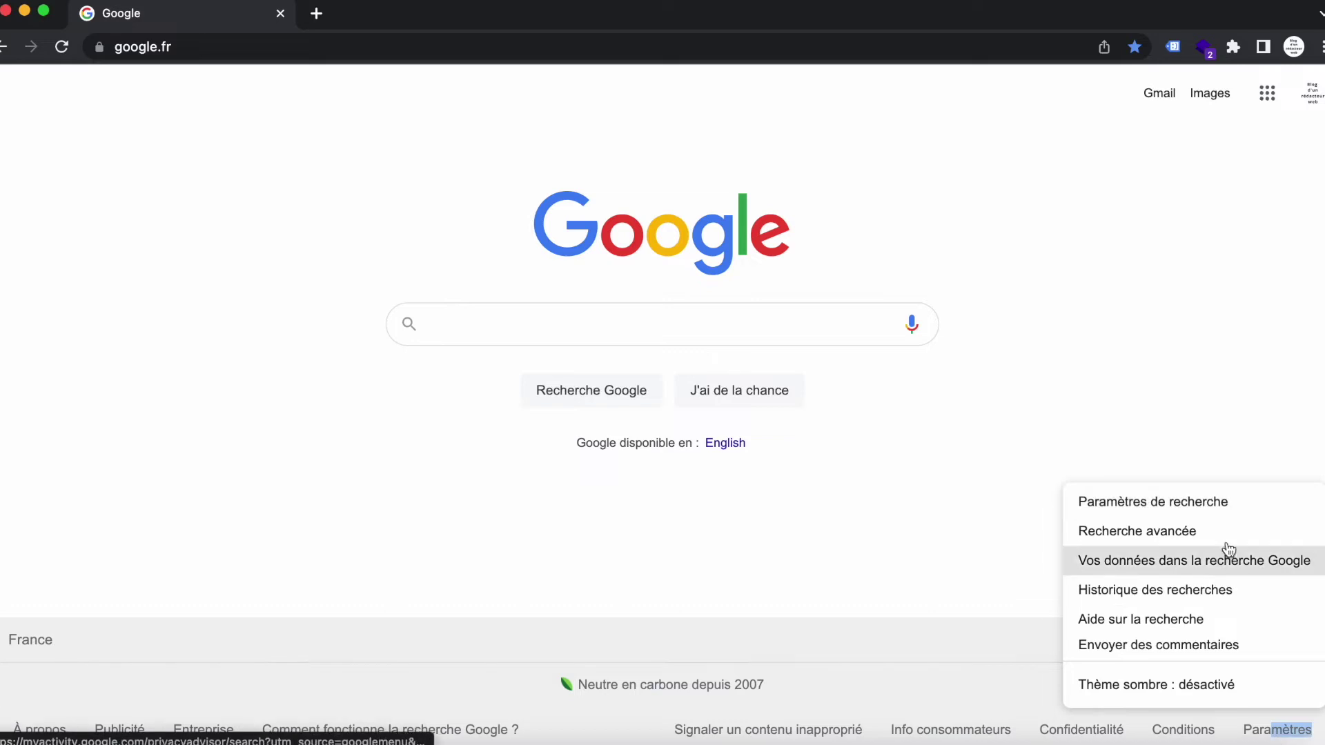
{"action": "left_click", "coordinate": [1219, 500]}
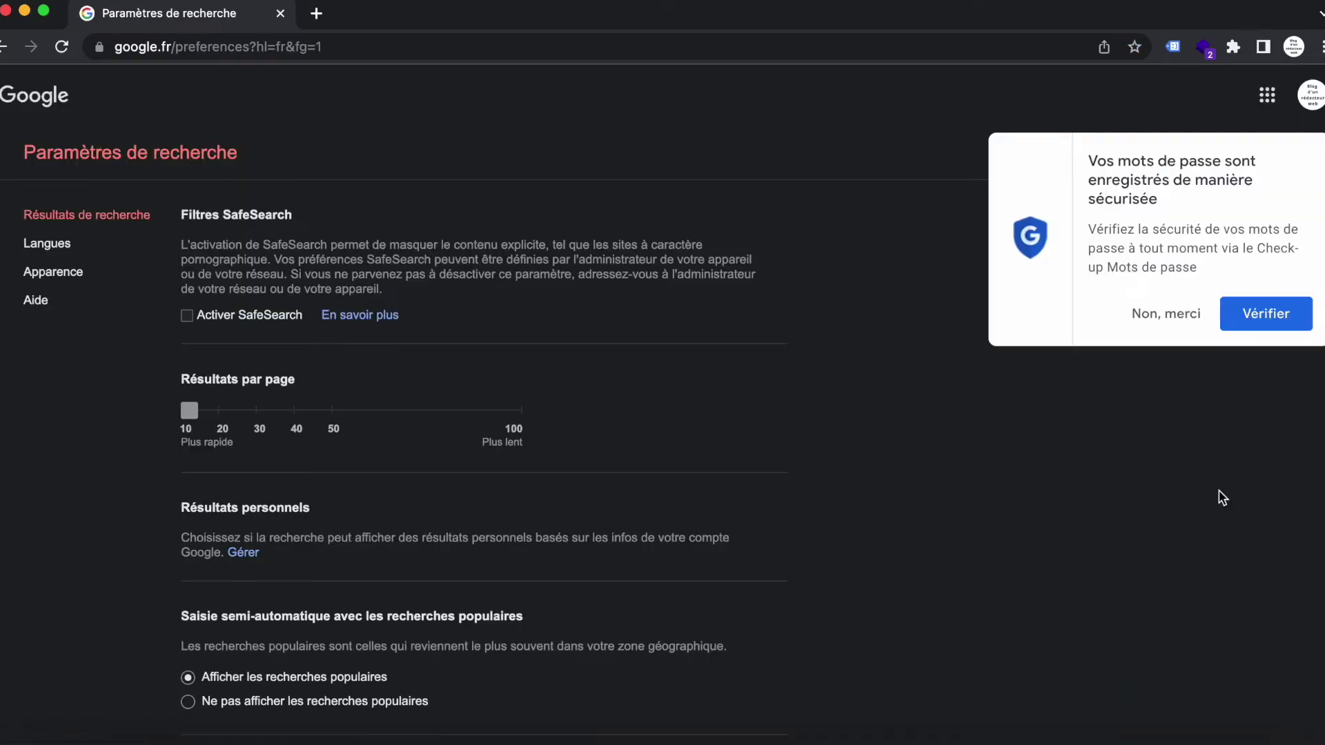
Step: Dismiss the password check-up offer and examine the expanded country list under "Paramètres de région", returning to the beginning of the settings
{"action": "left_click", "coordinate": [1152, 314]}
{"action": "scroll", "coordinate": [990, 370], "scroll_direction": "down", "scroll_amount": 3}
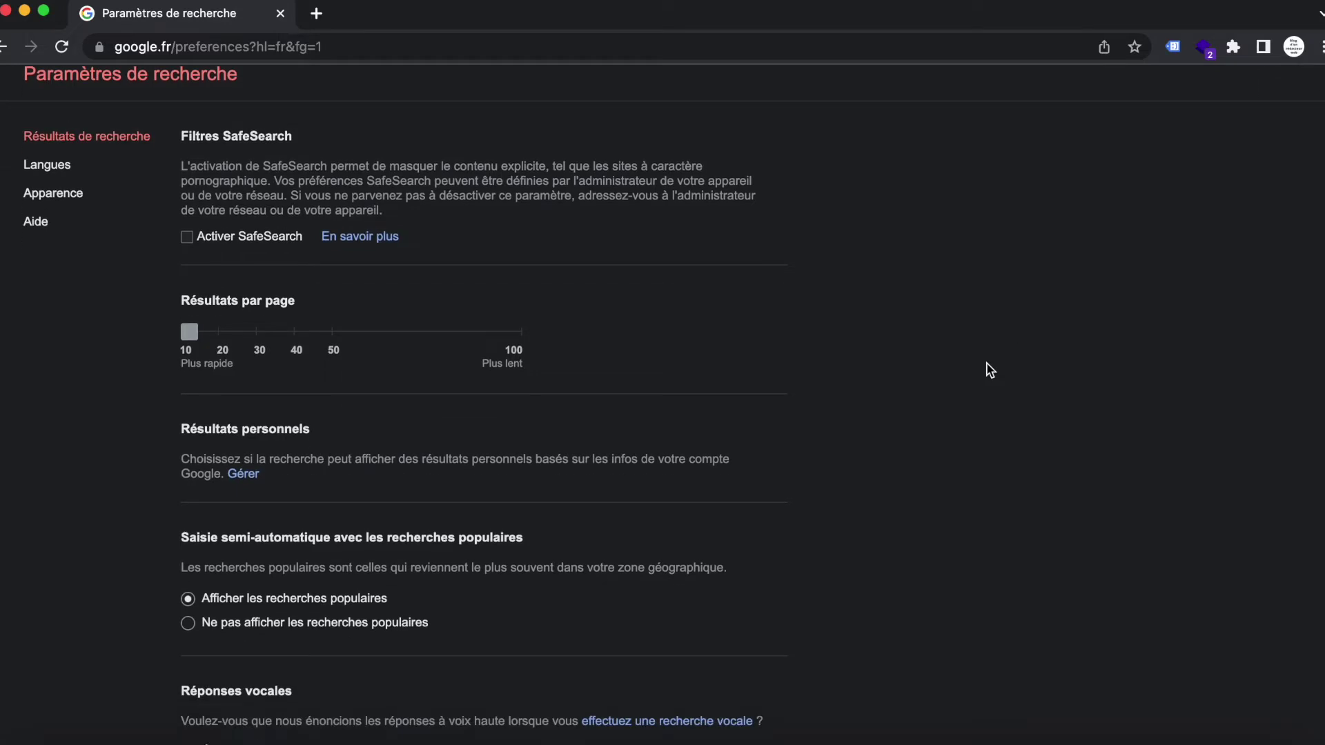
{"action": "scroll", "coordinate": [990, 371], "scroll_direction": "down", "scroll_amount": 1}
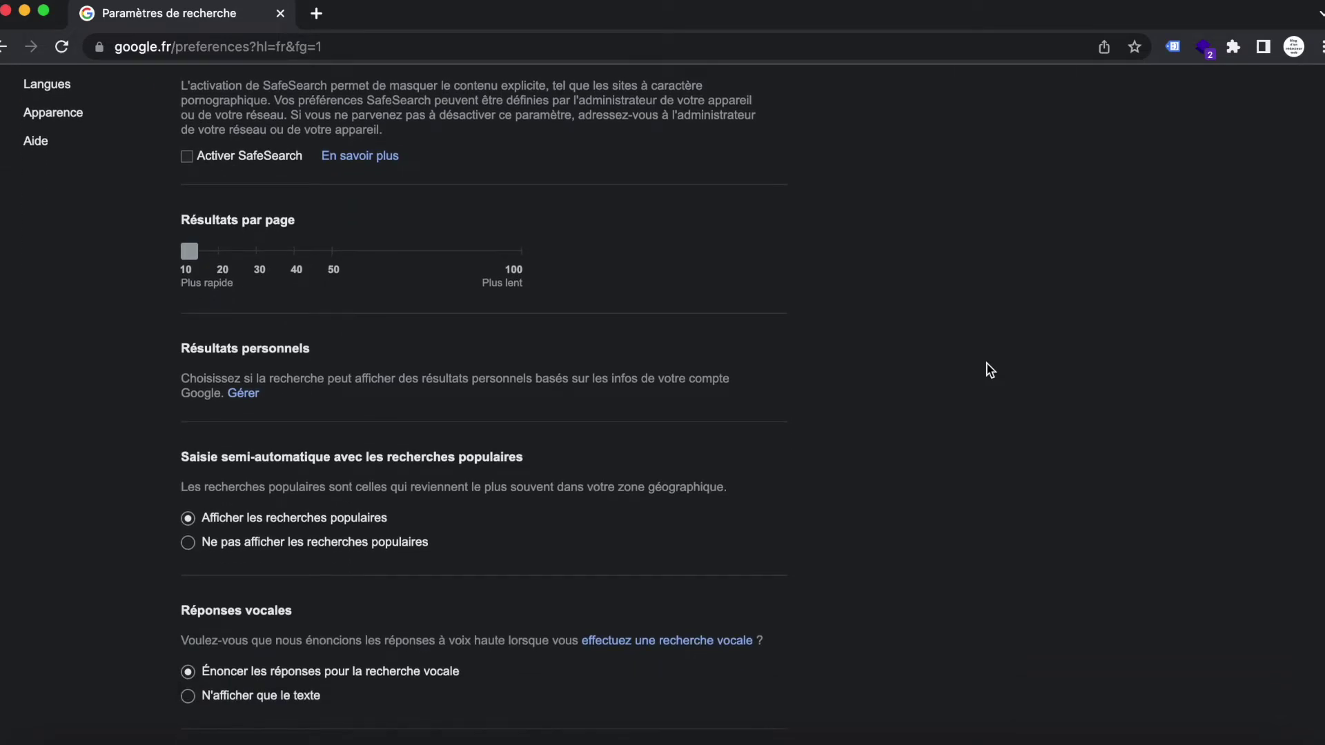
{"action": "scroll", "coordinate": [990, 371], "scroll_direction": "down", "scroll_amount": 12}
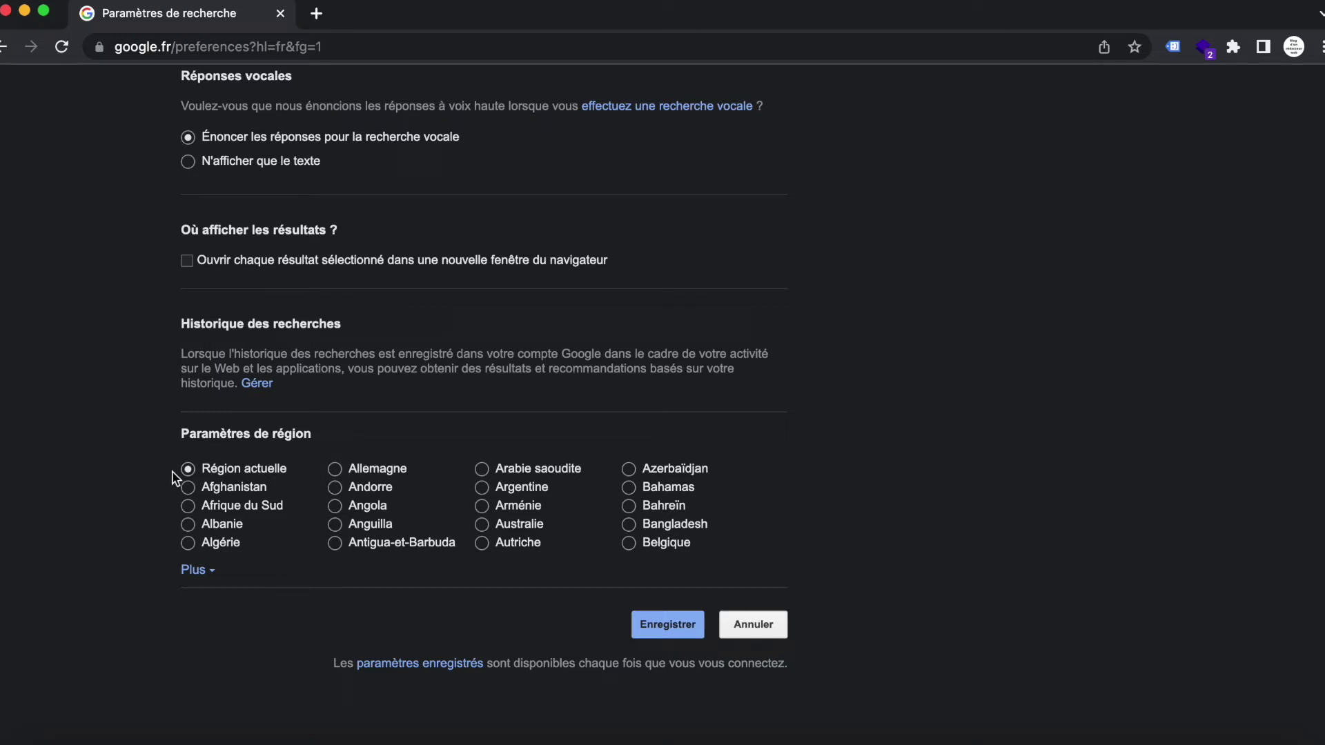
{"action": "left_click", "coordinate": [186, 569]}
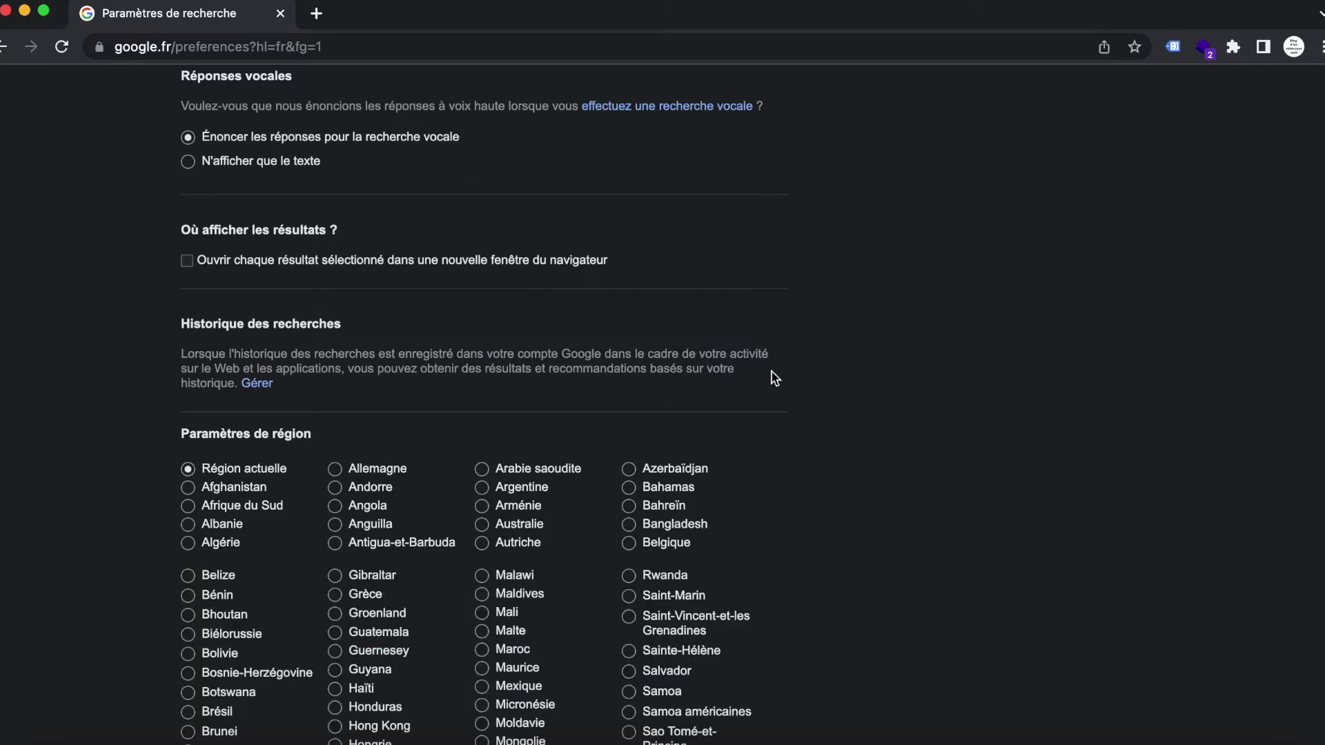
{"action": "scroll", "coordinate": [969, 429], "scroll_direction": "down", "scroll_amount": 4}
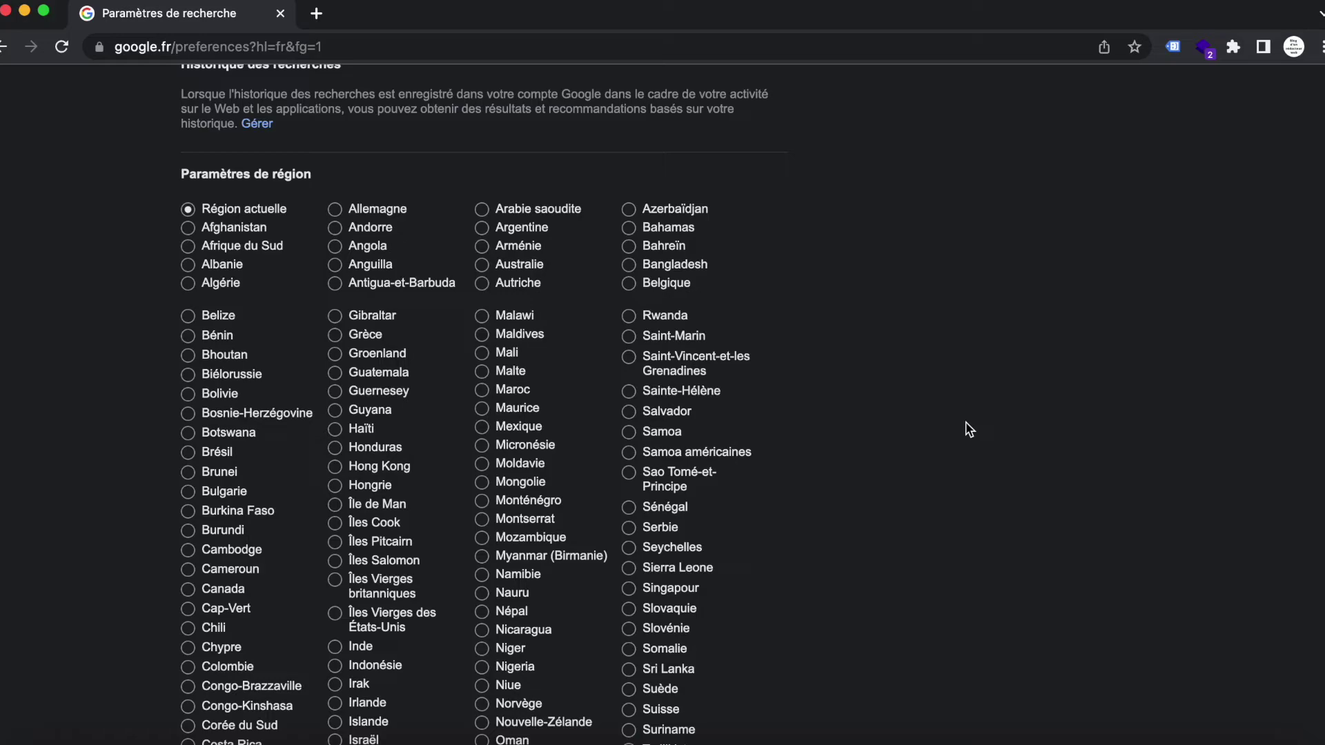
{"action": "scroll", "coordinate": [966, 430], "scroll_direction": "down", "scroll_amount": 10}
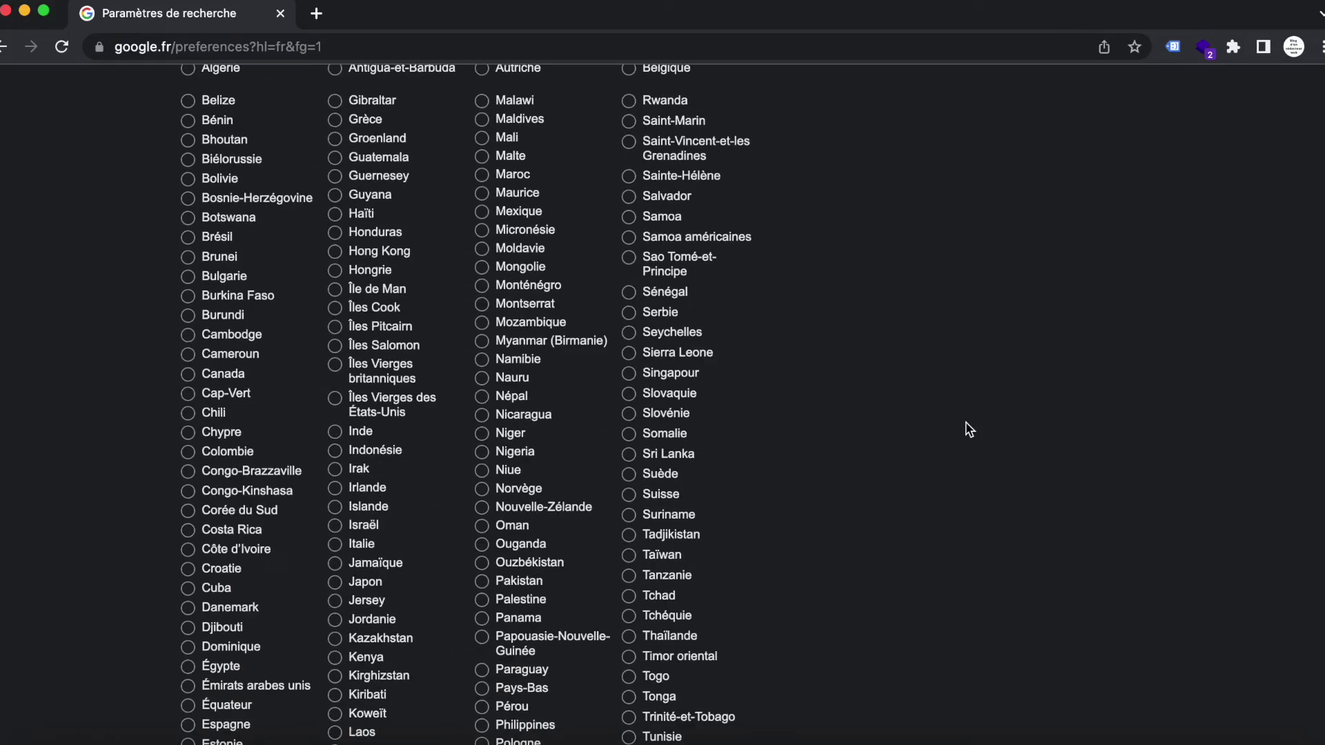
{"action": "scroll", "coordinate": [966, 431], "scroll_direction": "up", "scroll_amount": 15}
{"action": "scroll", "coordinate": [966, 440], "scroll_direction": "up", "scroll_amount": 6}
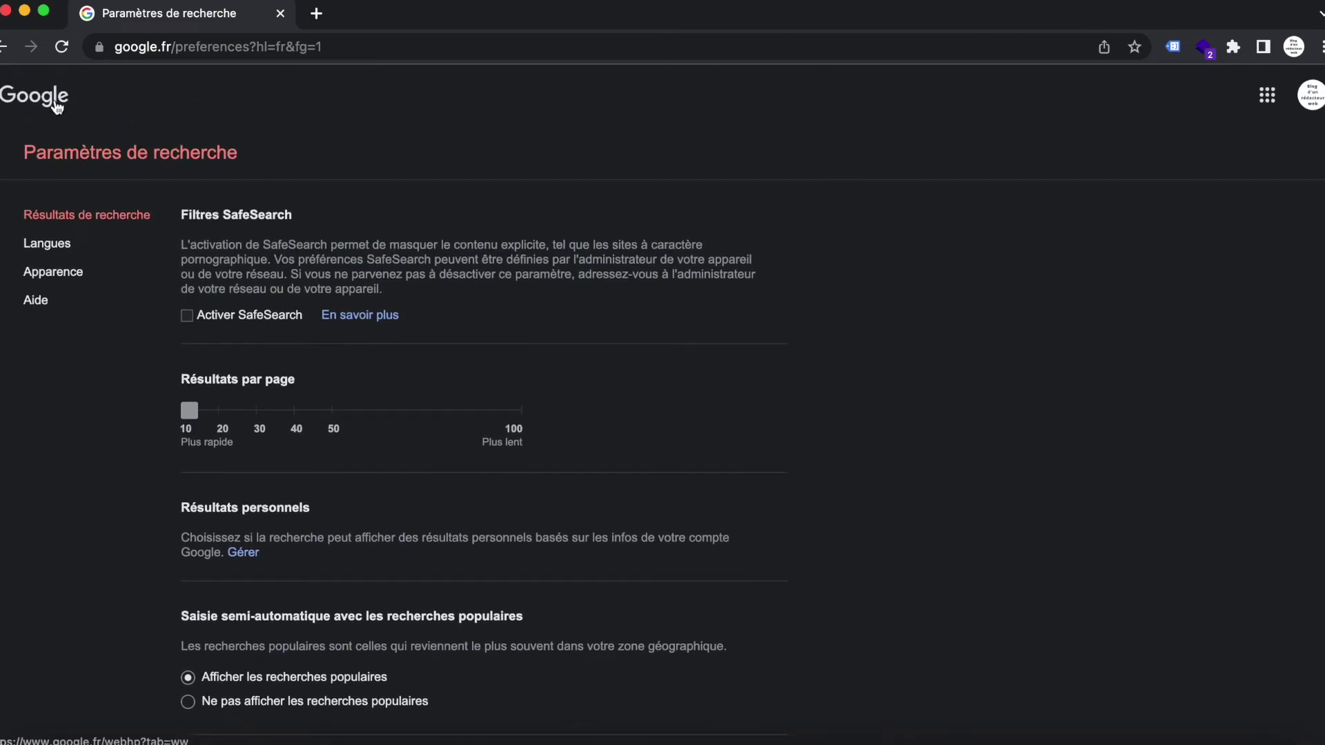
Step: Leave the search settings for the Google home page and open Chrome's developer tools there
{"action": "left_click", "coordinate": [58, 104]}
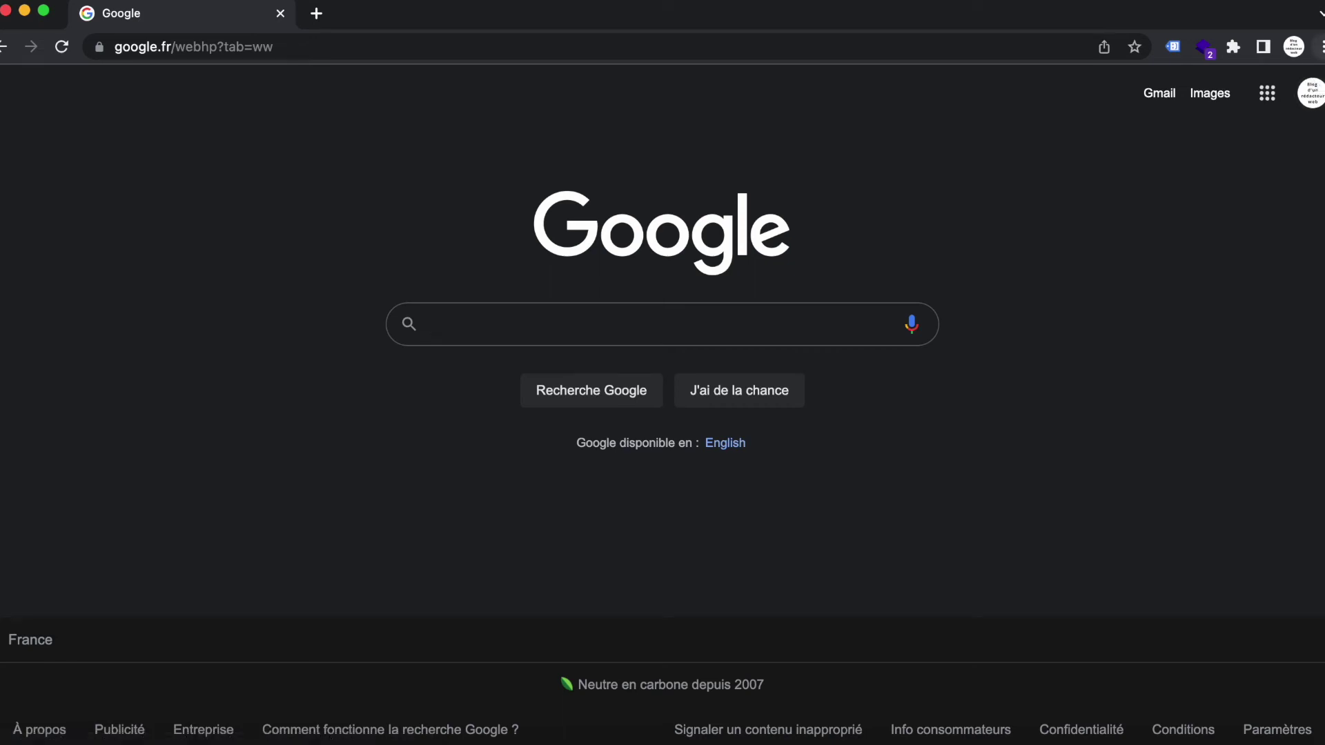
{"action": "left_click", "coordinate": [1321, 46]}
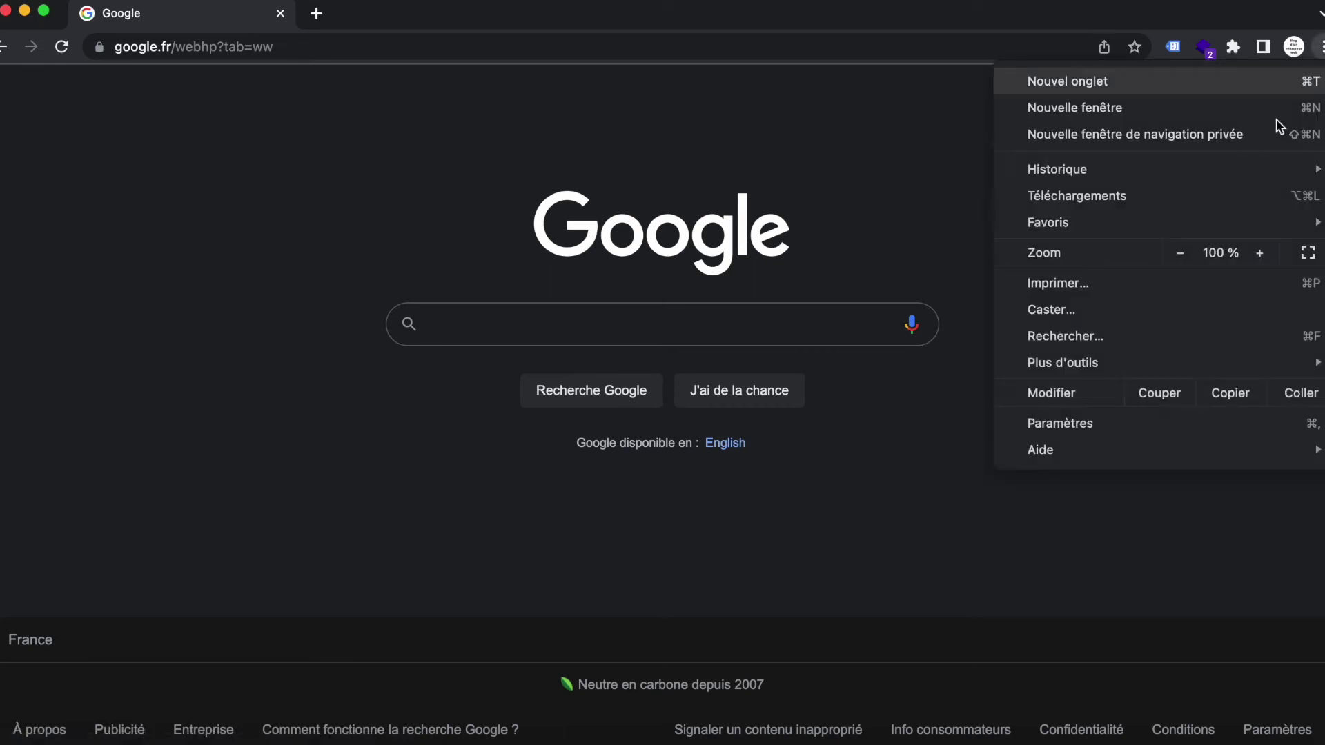
{"action": "mouse_move", "coordinate": [1121, 371]}
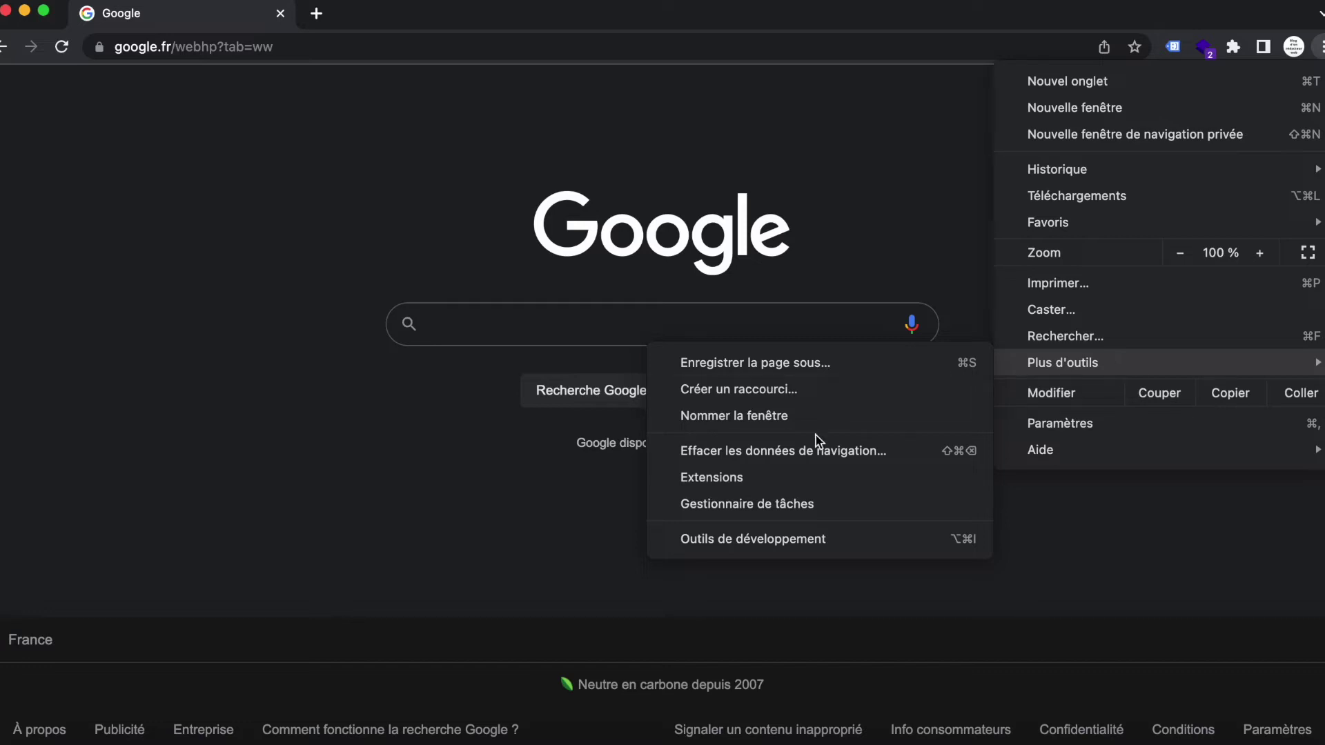
{"action": "left_click", "coordinate": [792, 542]}
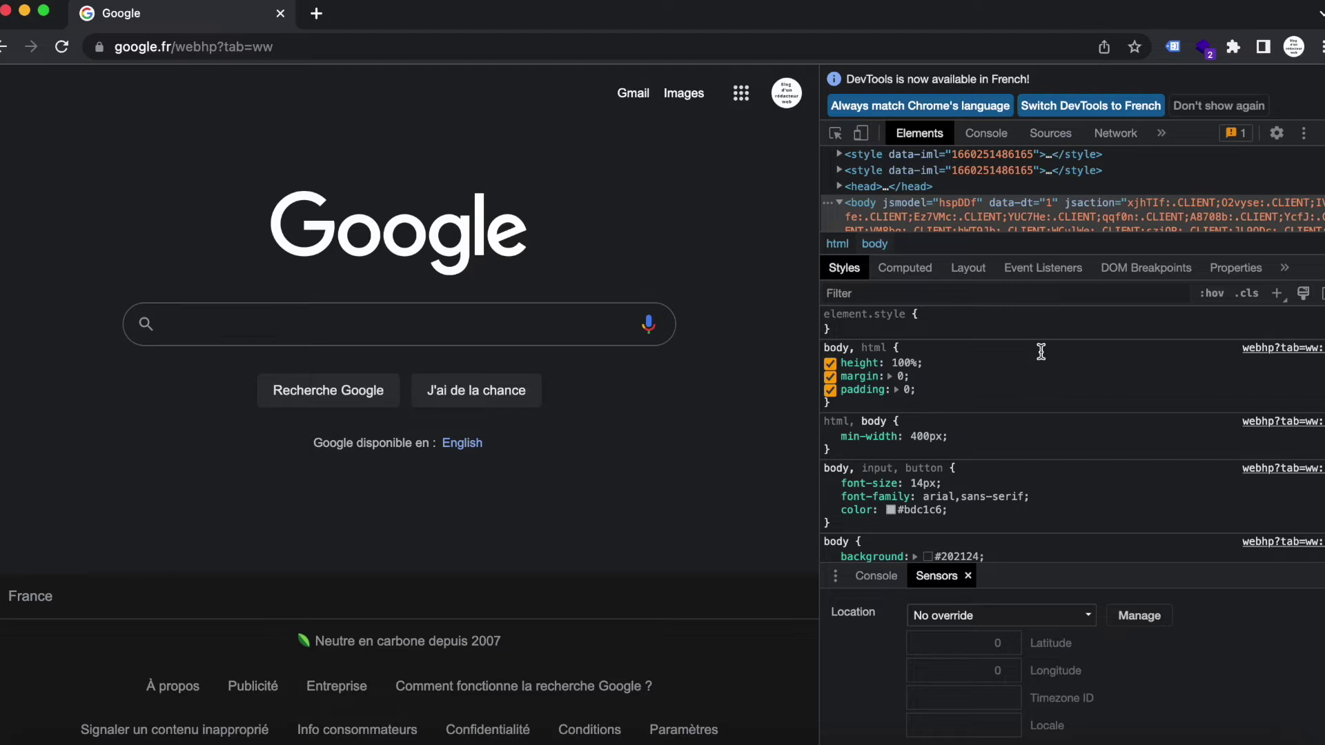
Step: Look through the developer tools' command list and run the "Show Sensors" command
{"action": "key", "text": "super+shift+p"}
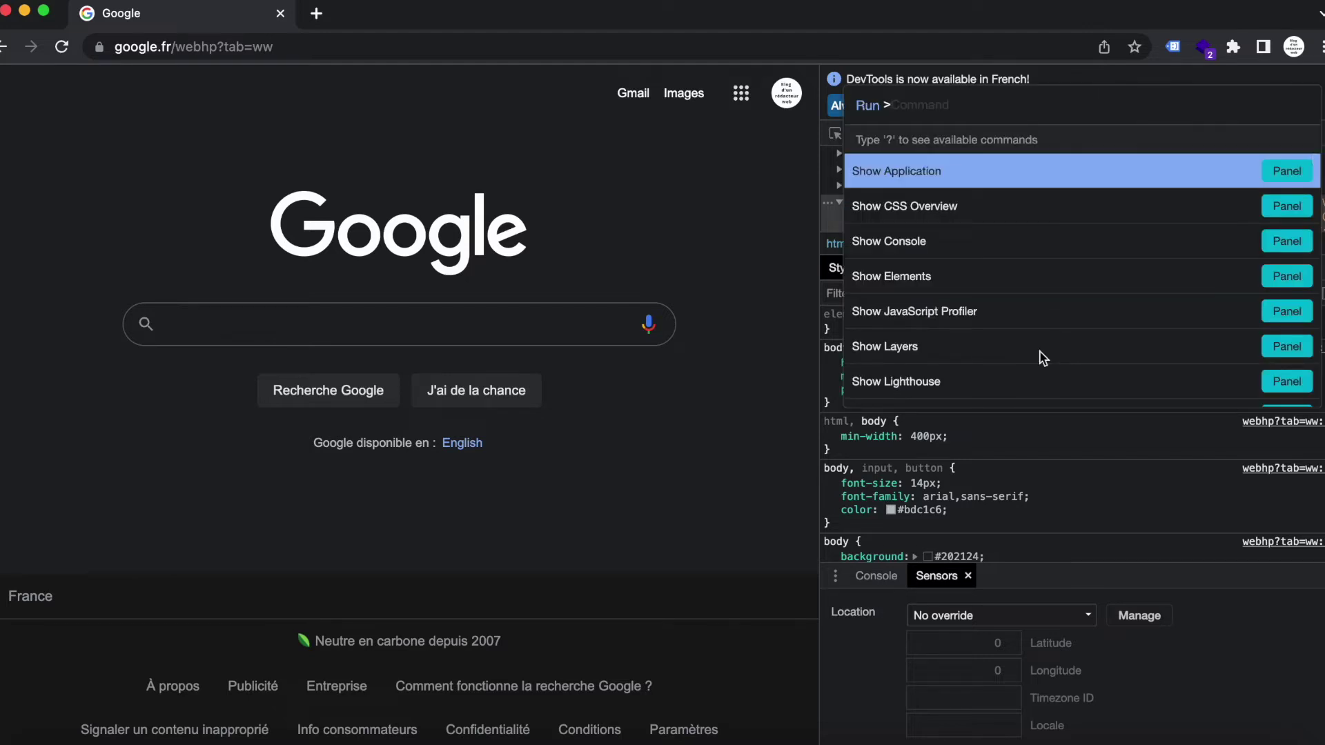
{"action": "scroll", "coordinate": [1042, 358], "scroll_direction": "down", "scroll_amount": 10}
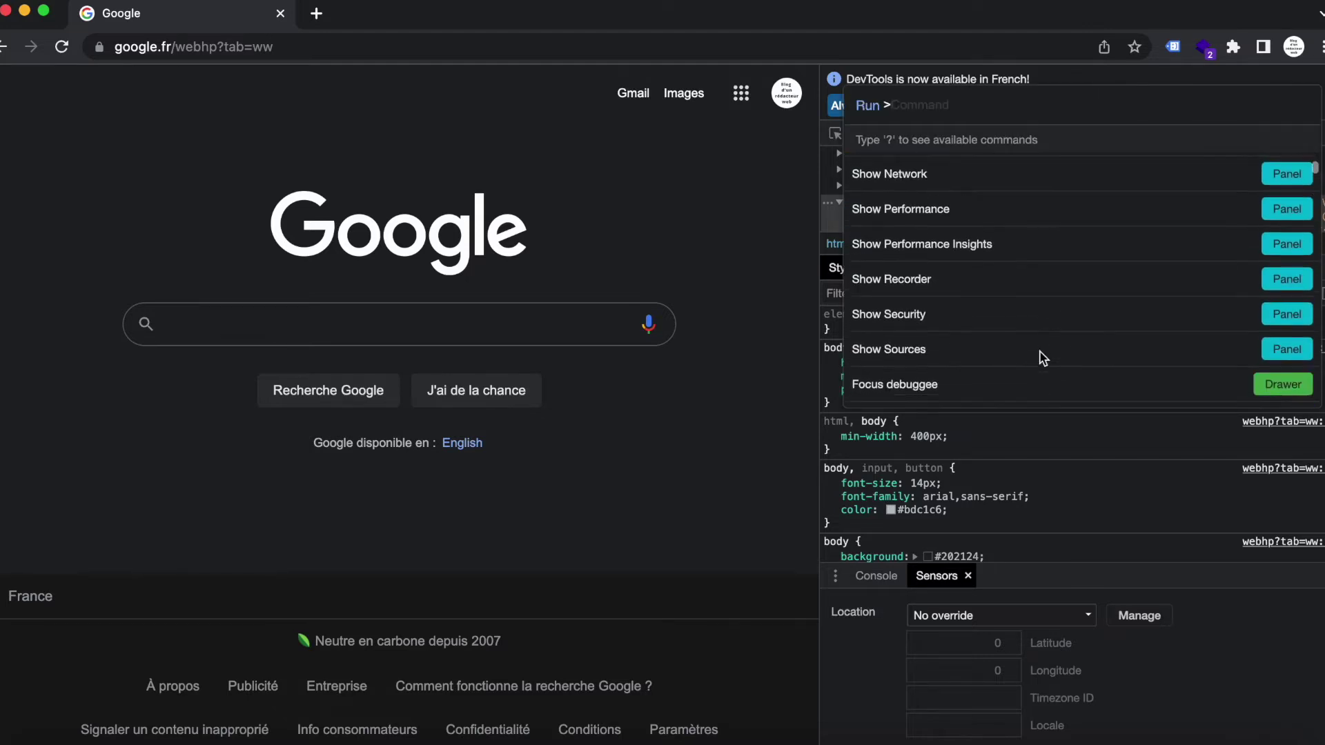
{"action": "scroll", "coordinate": [1043, 358], "scroll_direction": "down", "scroll_amount": 12}
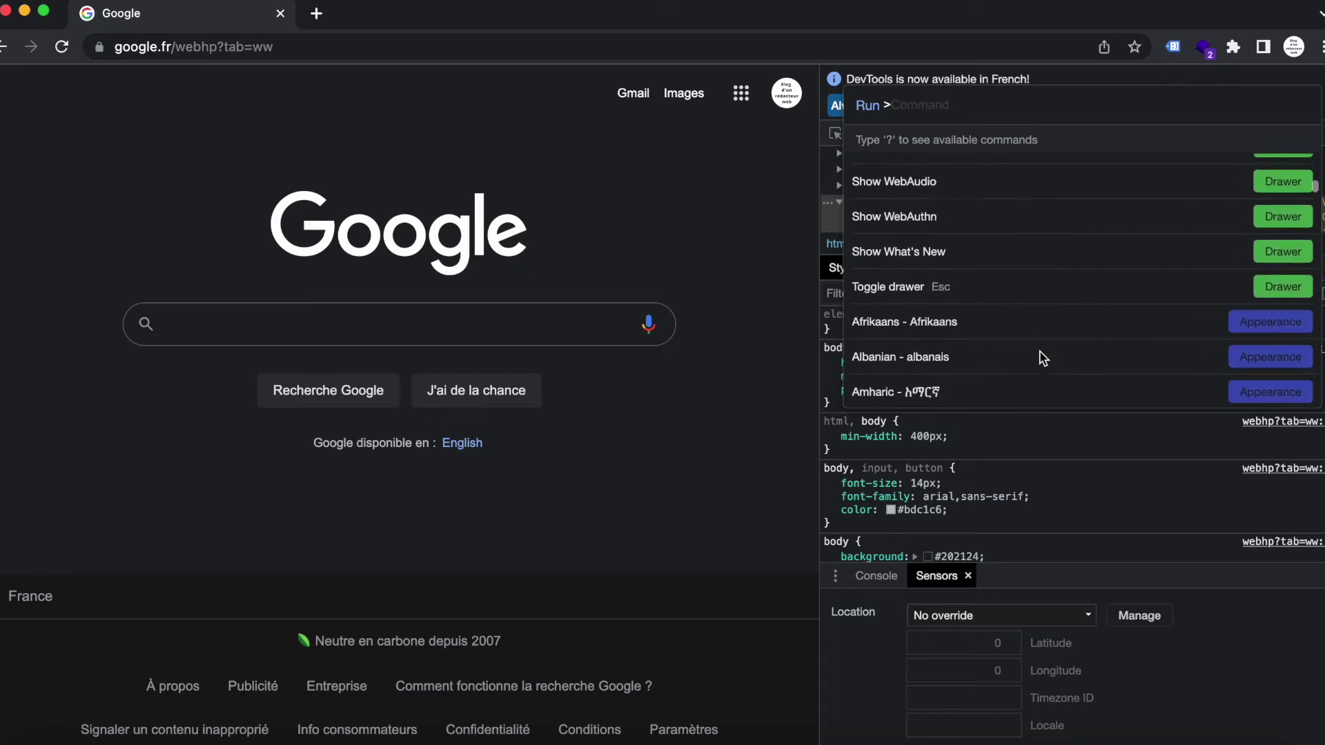
{"action": "scroll", "coordinate": [1043, 358], "scroll_direction": "down", "scroll_amount": 12}
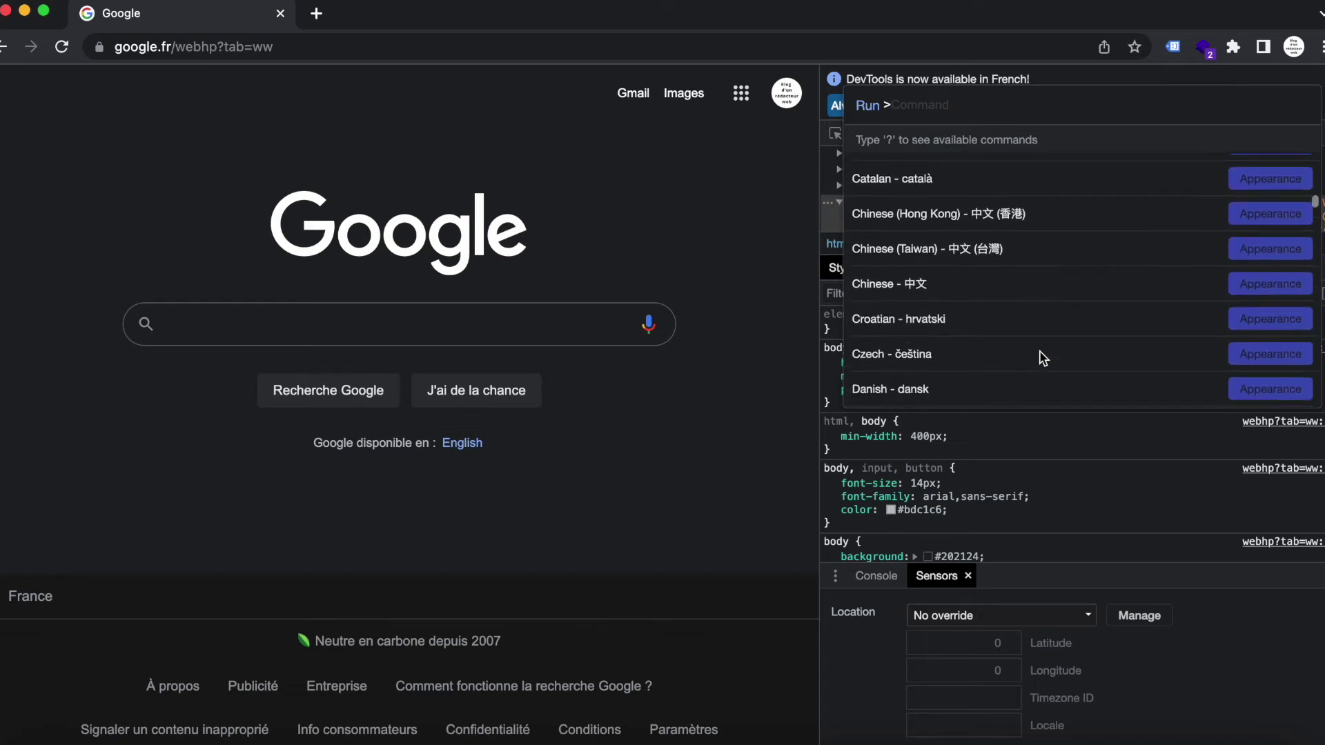
{"action": "scroll", "coordinate": [1043, 358], "scroll_direction": "down", "scroll_amount": 12}
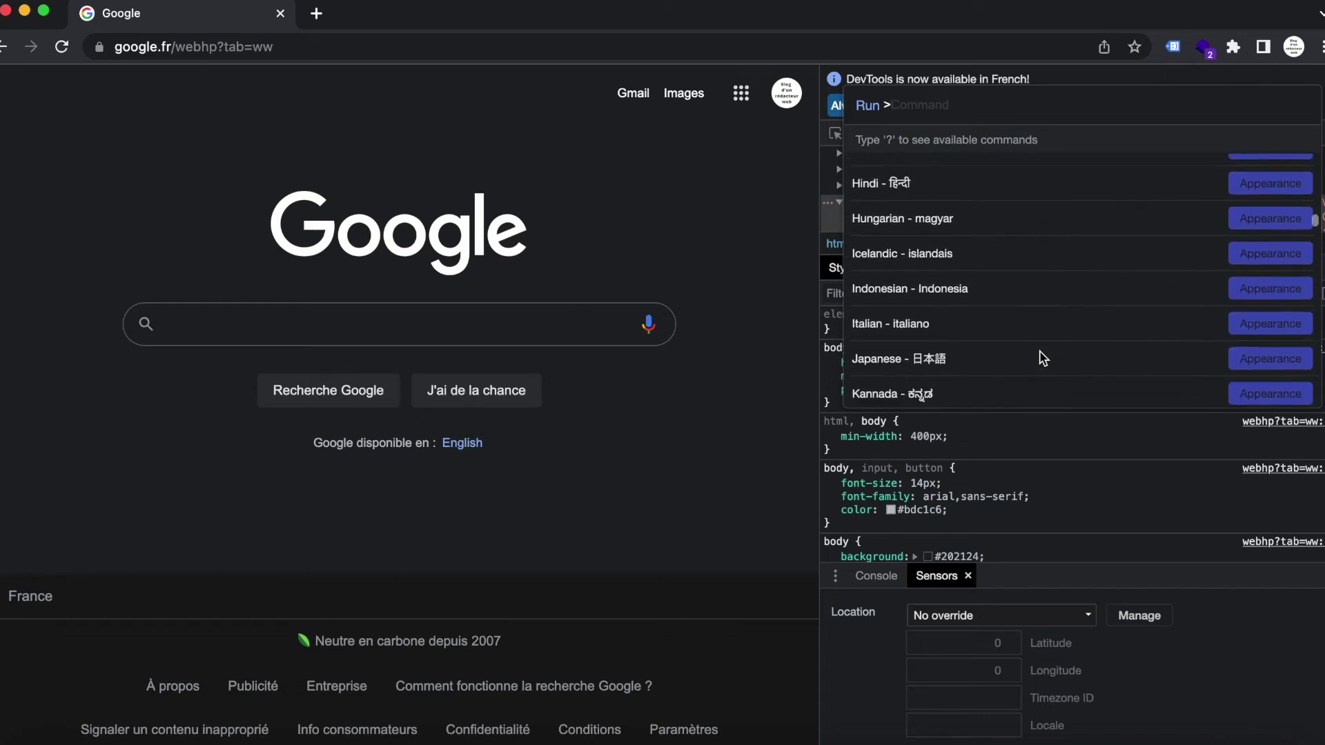
{"action": "scroll", "coordinate": [1042, 359], "scroll_direction": "down", "scroll_amount": 12}
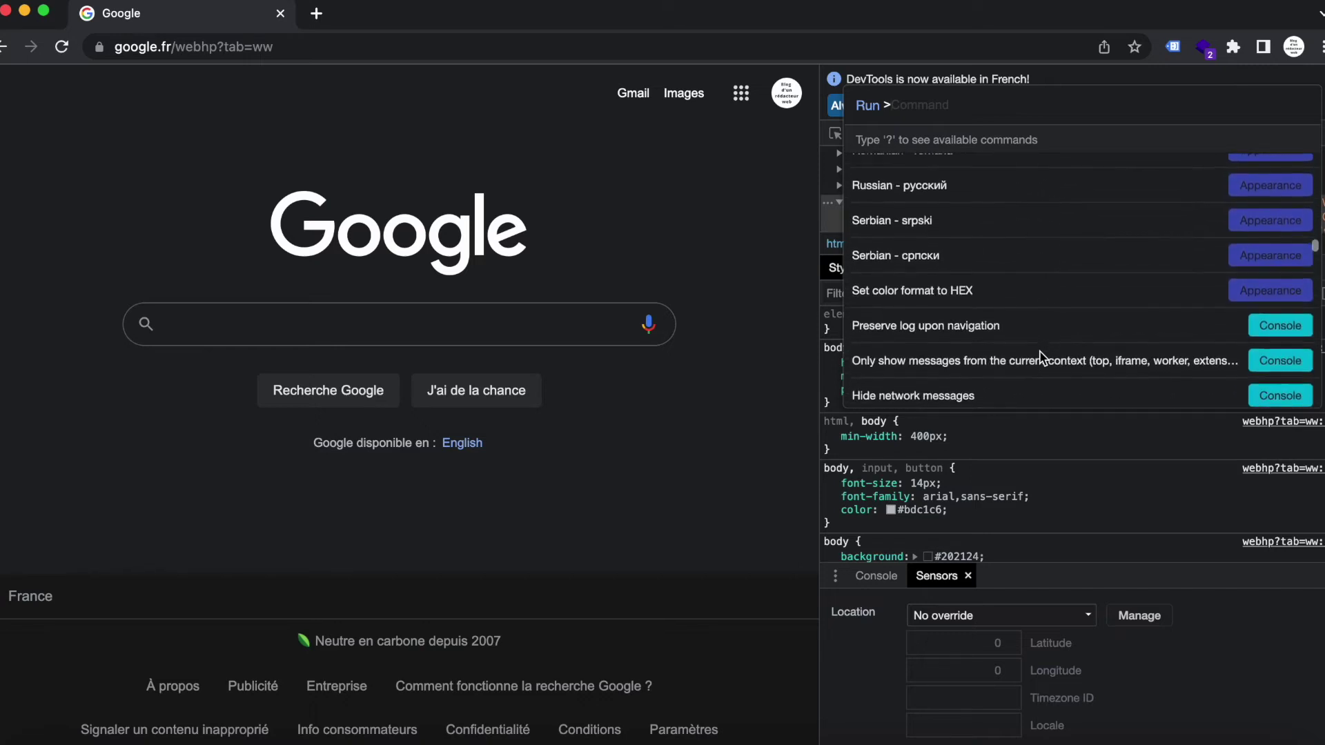
{"action": "scroll", "coordinate": [1043, 358], "scroll_direction": "down", "scroll_amount": 10}
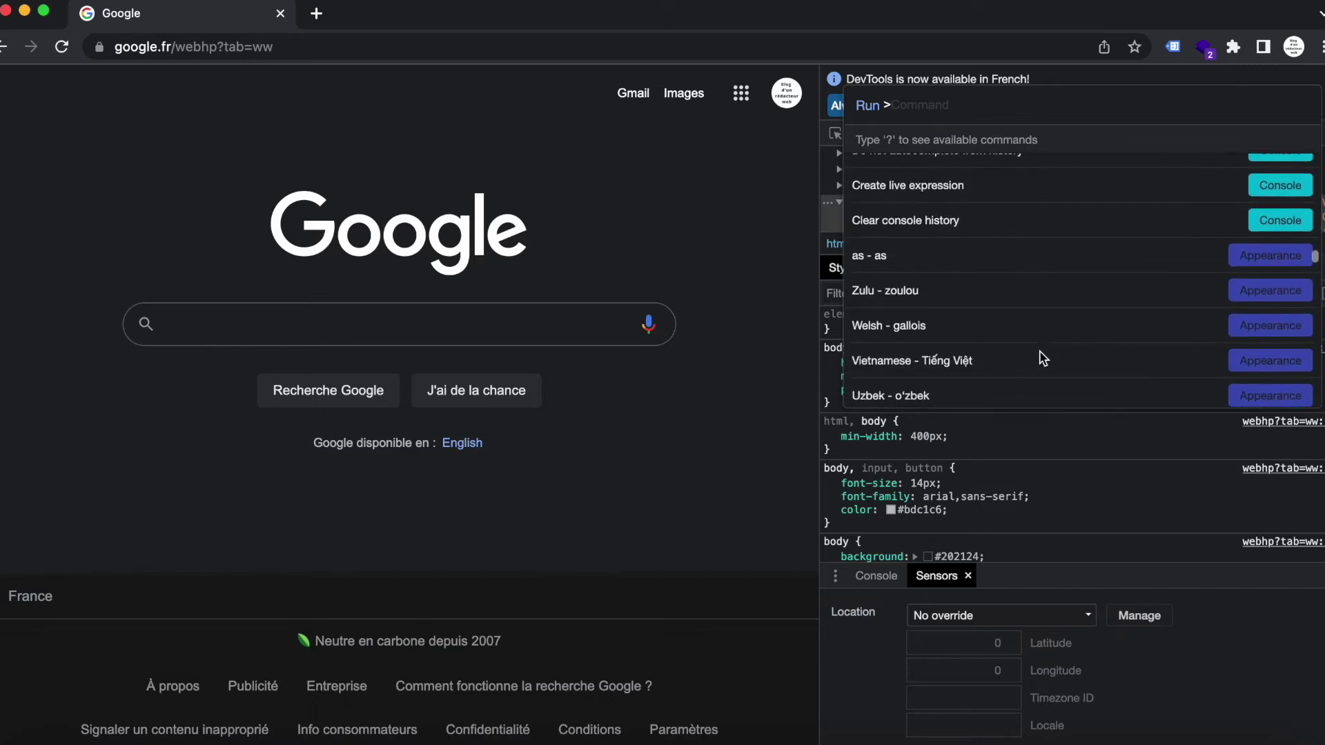
{"action": "scroll", "coordinate": [1042, 358], "scroll_direction": "up", "scroll_amount": 12}
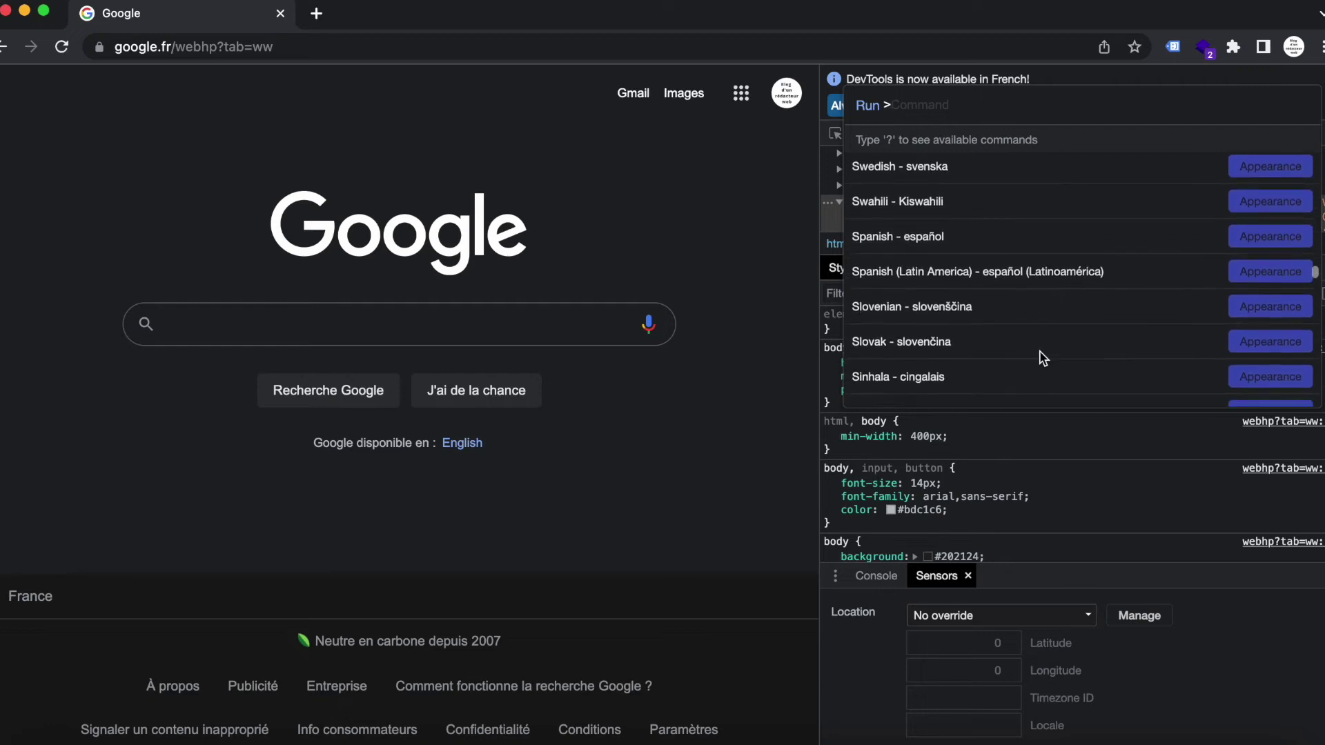
{"action": "scroll", "coordinate": [1042, 358], "scroll_direction": "up", "scroll_amount": 8}
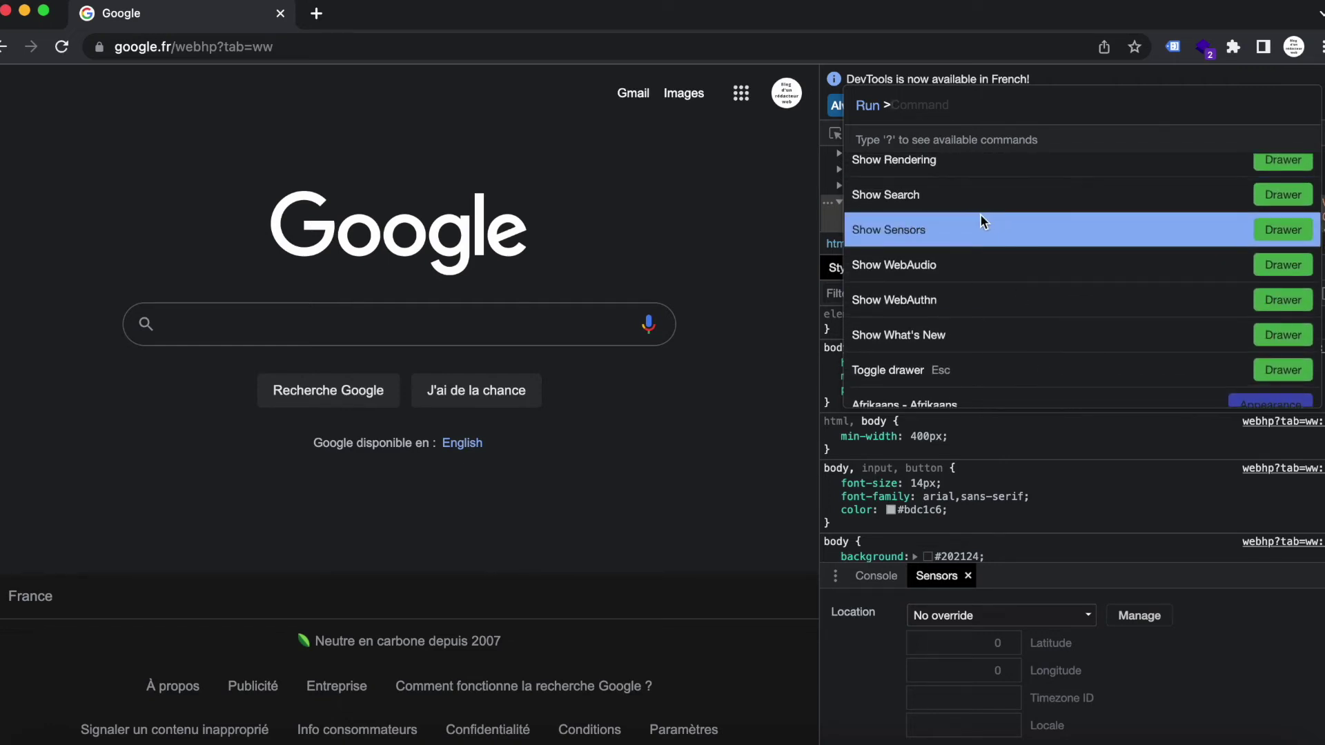
{"action": "left_click", "coordinate": [975, 229]}
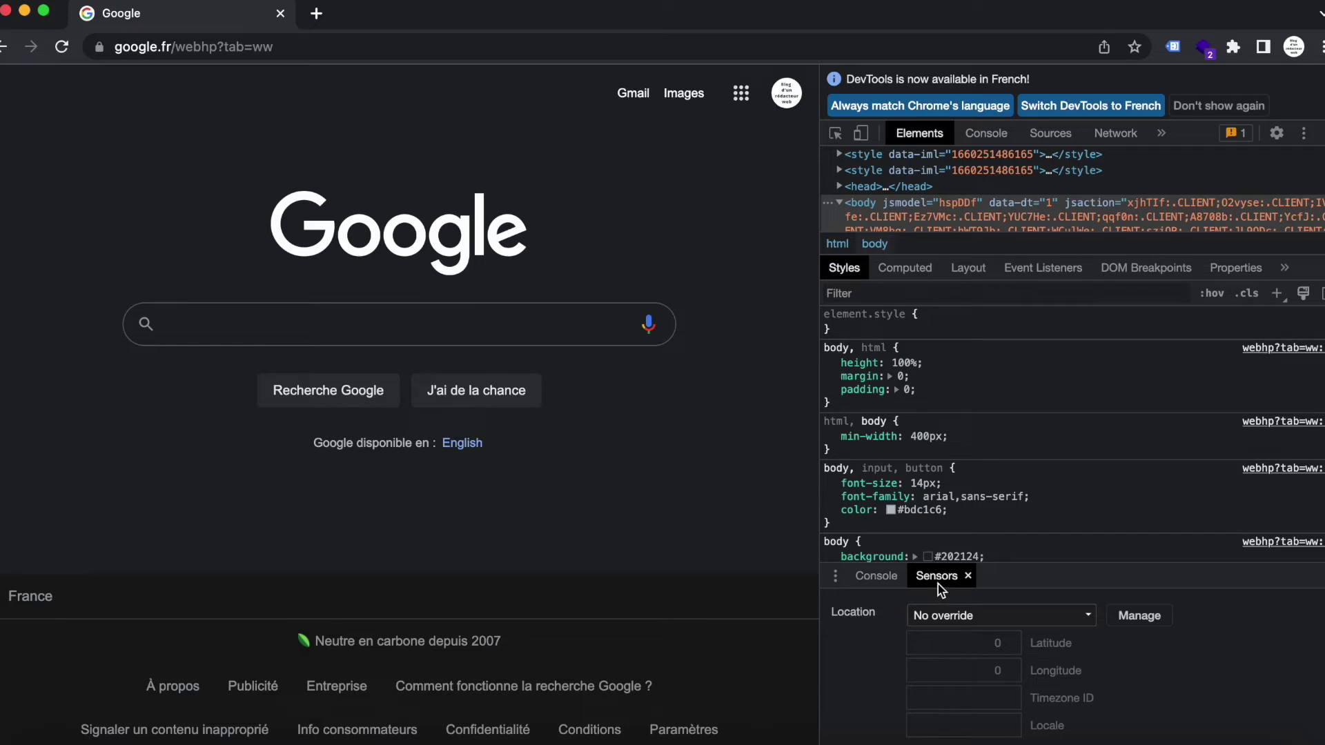
Step: View the preset cities offered as location overrides in the Sensors settings and close the list without choosing one
{"action": "left_click", "coordinate": [1081, 621]}
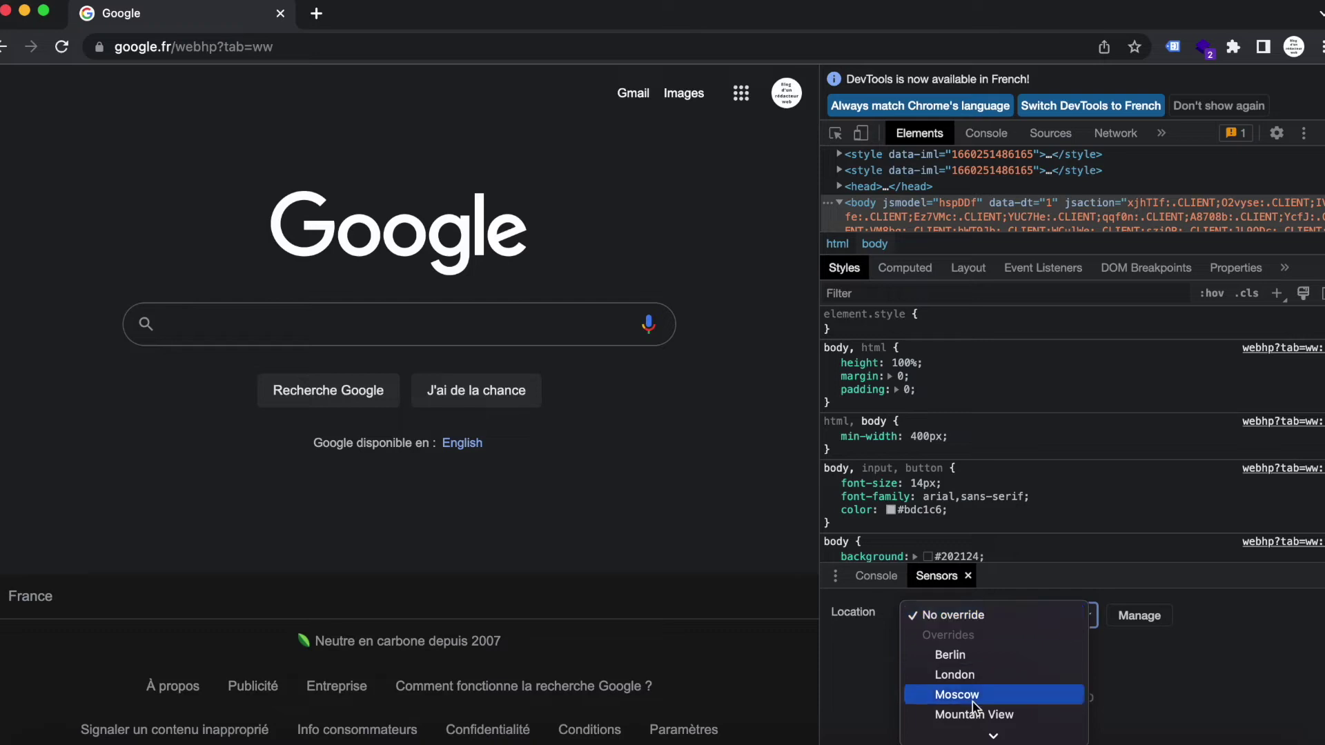
{"action": "scroll", "coordinate": [966, 700], "scroll_direction": "down", "scroll_amount": 5}
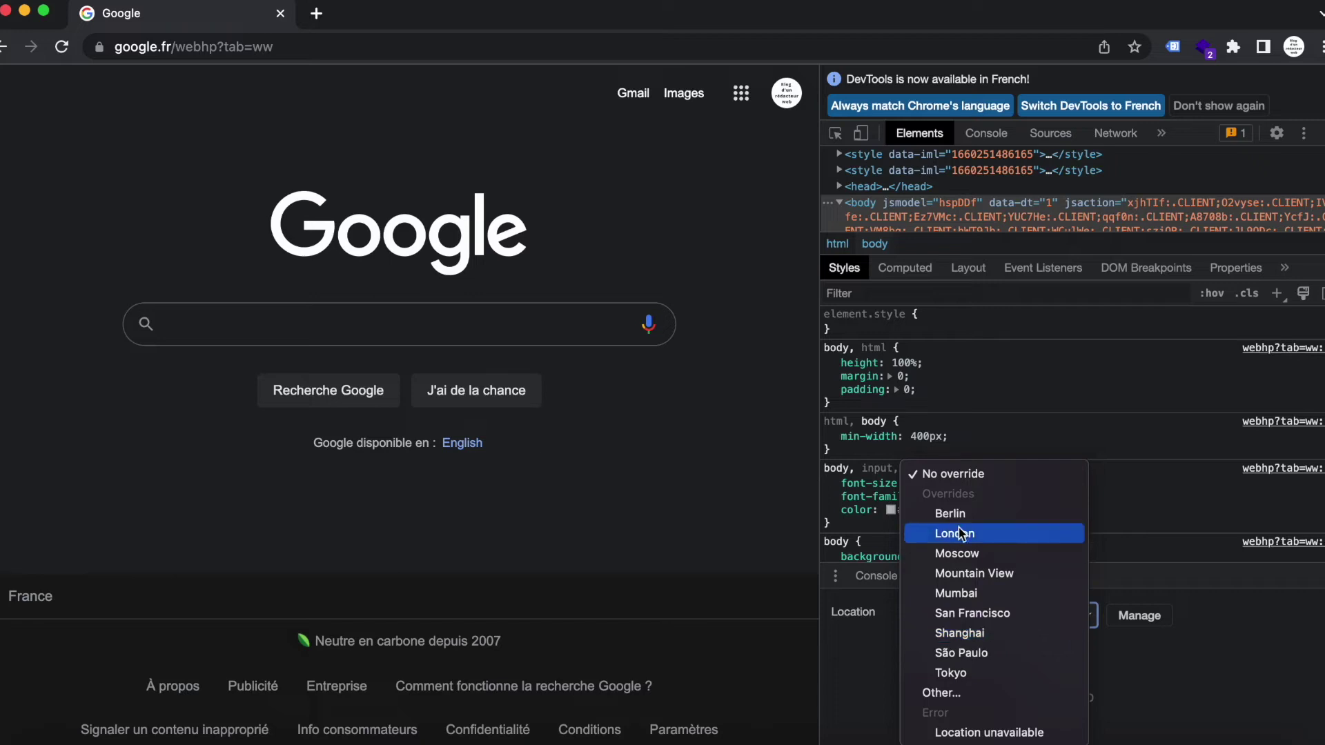
{"action": "left_click", "coordinate": [1142, 535]}
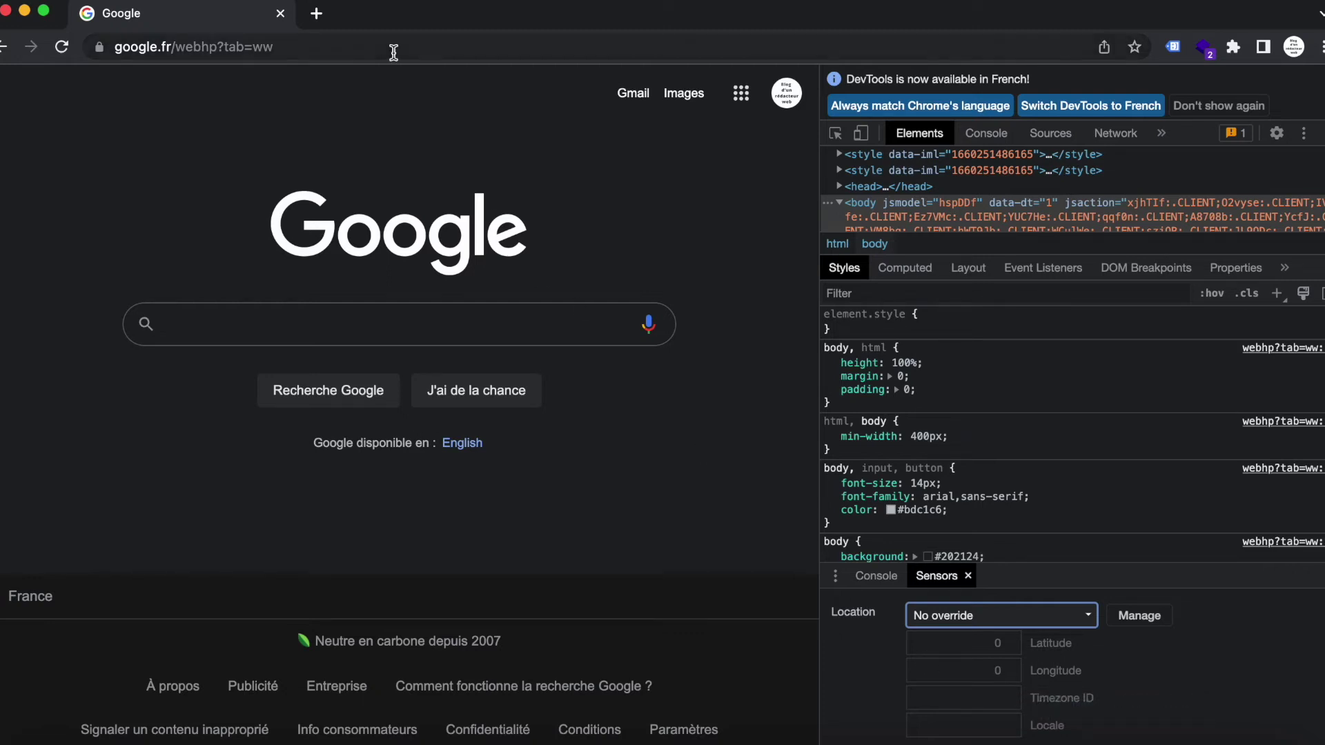
Step: Open Google Maps in a new browser tab
{"action": "left_click", "coordinate": [316, 14]}
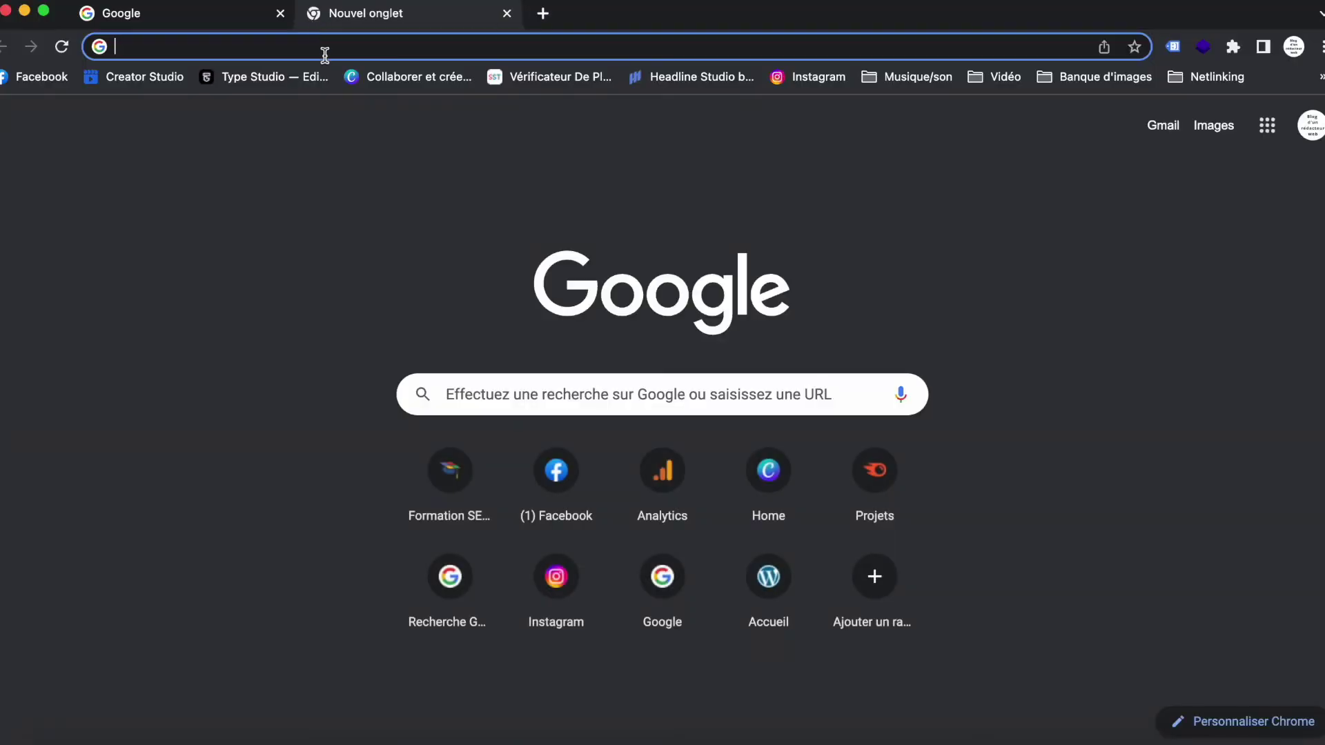
{"action": "left_click", "coordinate": [1267, 125]}
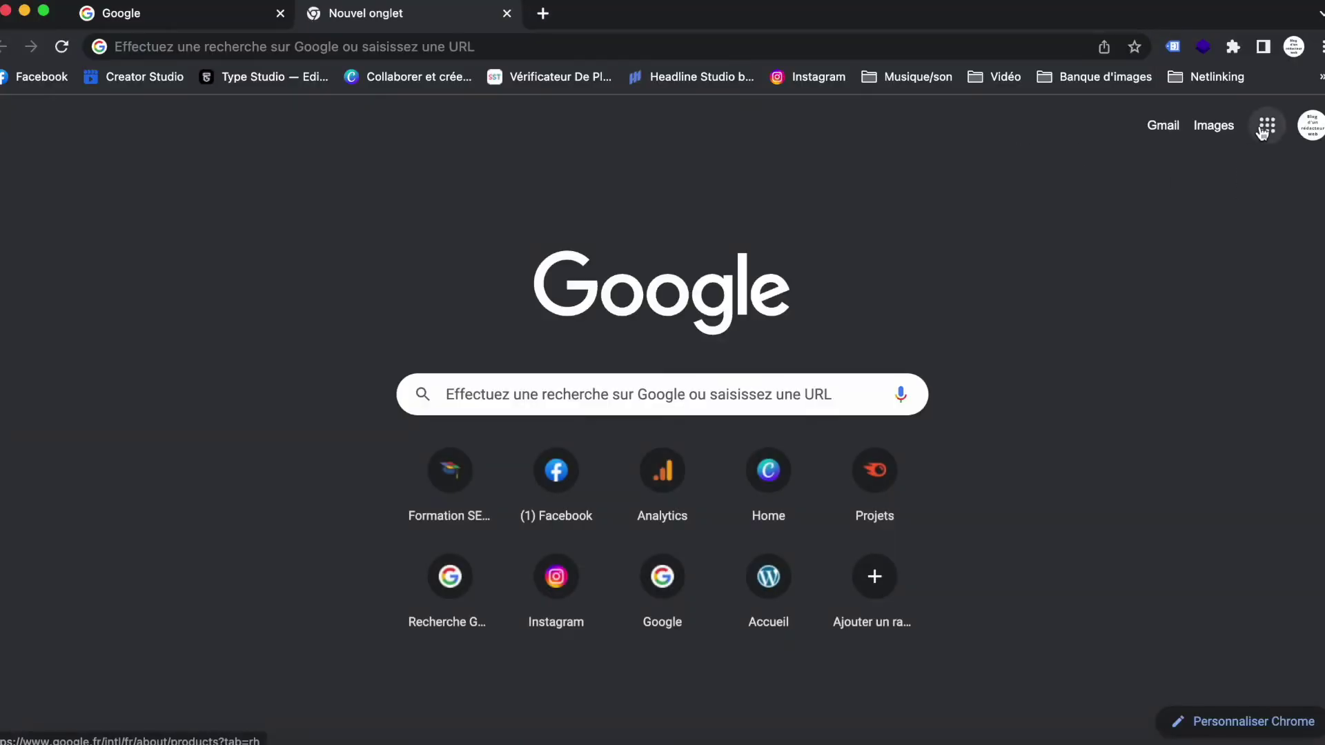
{"action": "left_click", "coordinate": [1102, 329]}
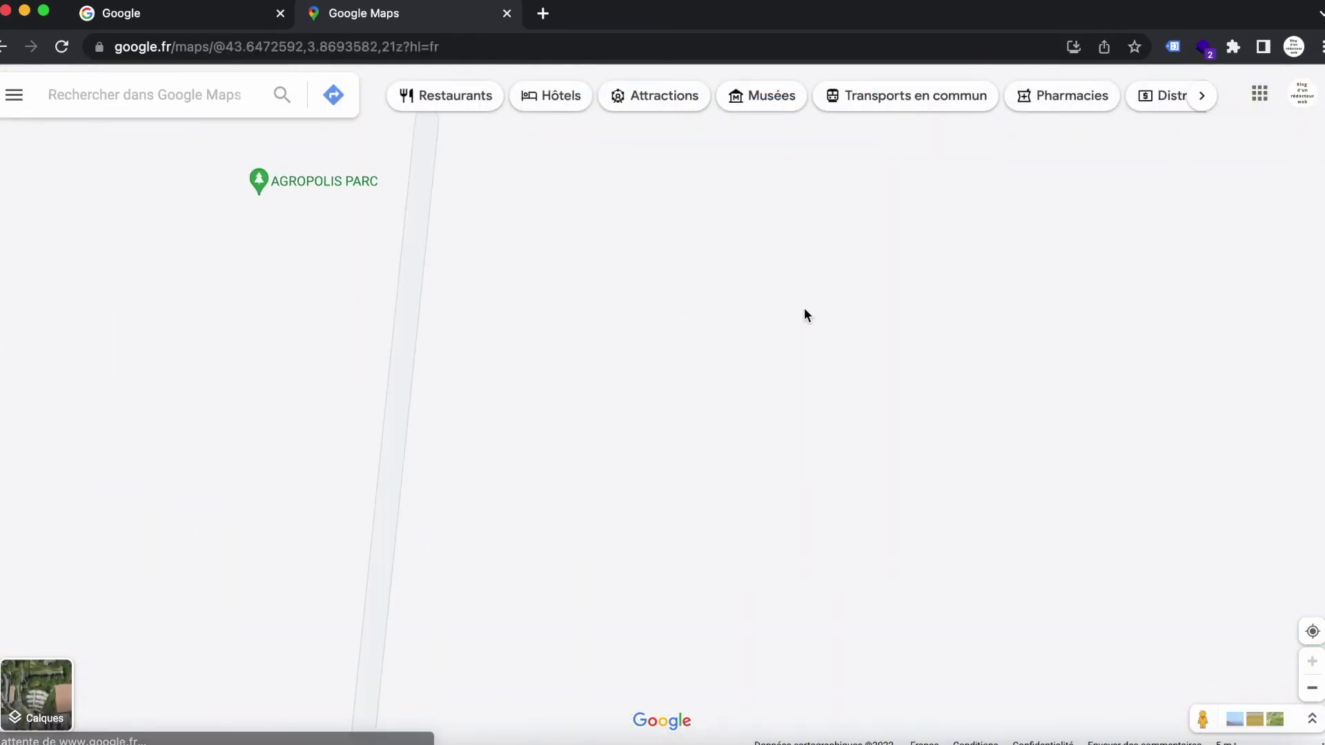
Step: Move the map north-west from Montpellier and pick a point just east of Compeyre and Aguessac to read its coordinates
{"action": "scroll", "coordinate": [804, 308], "scroll_direction": "down", "scroll_amount": 10}
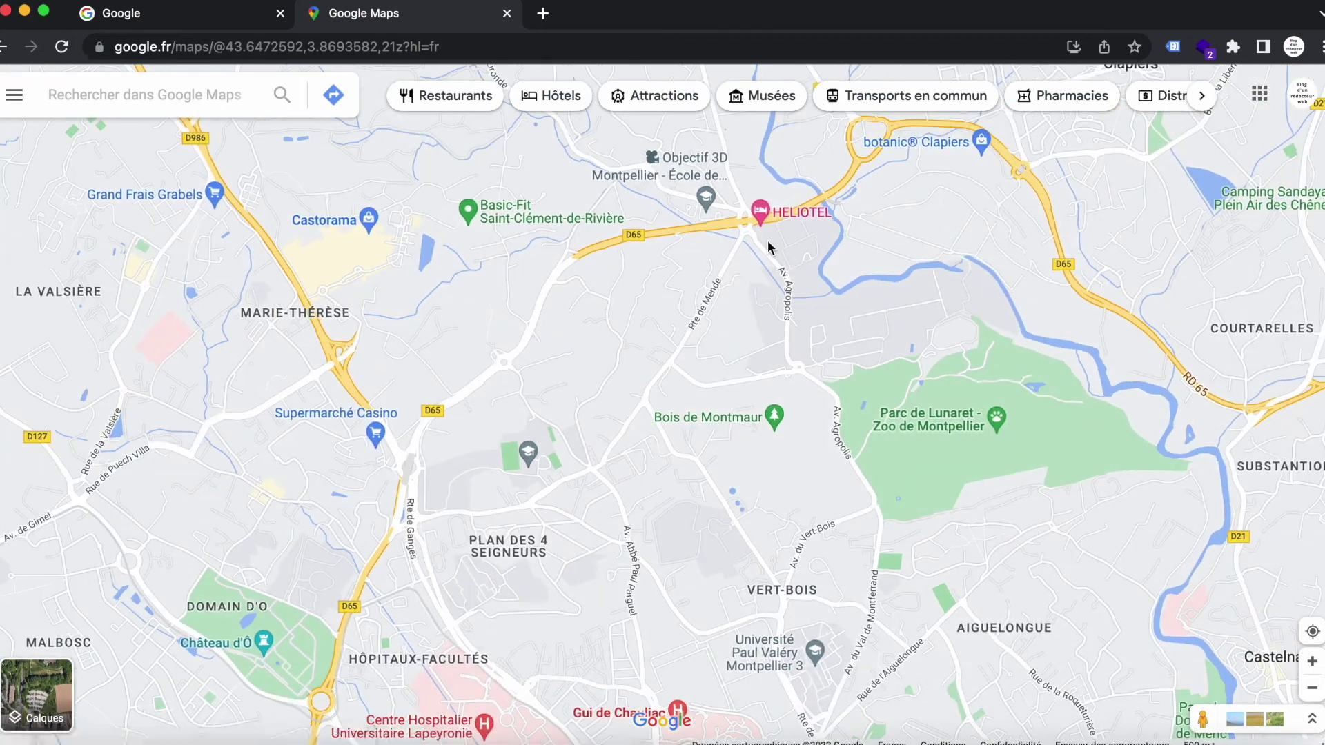
{"action": "left_click_drag", "start_coordinate": [767, 240], "coordinate": [859, 598]}
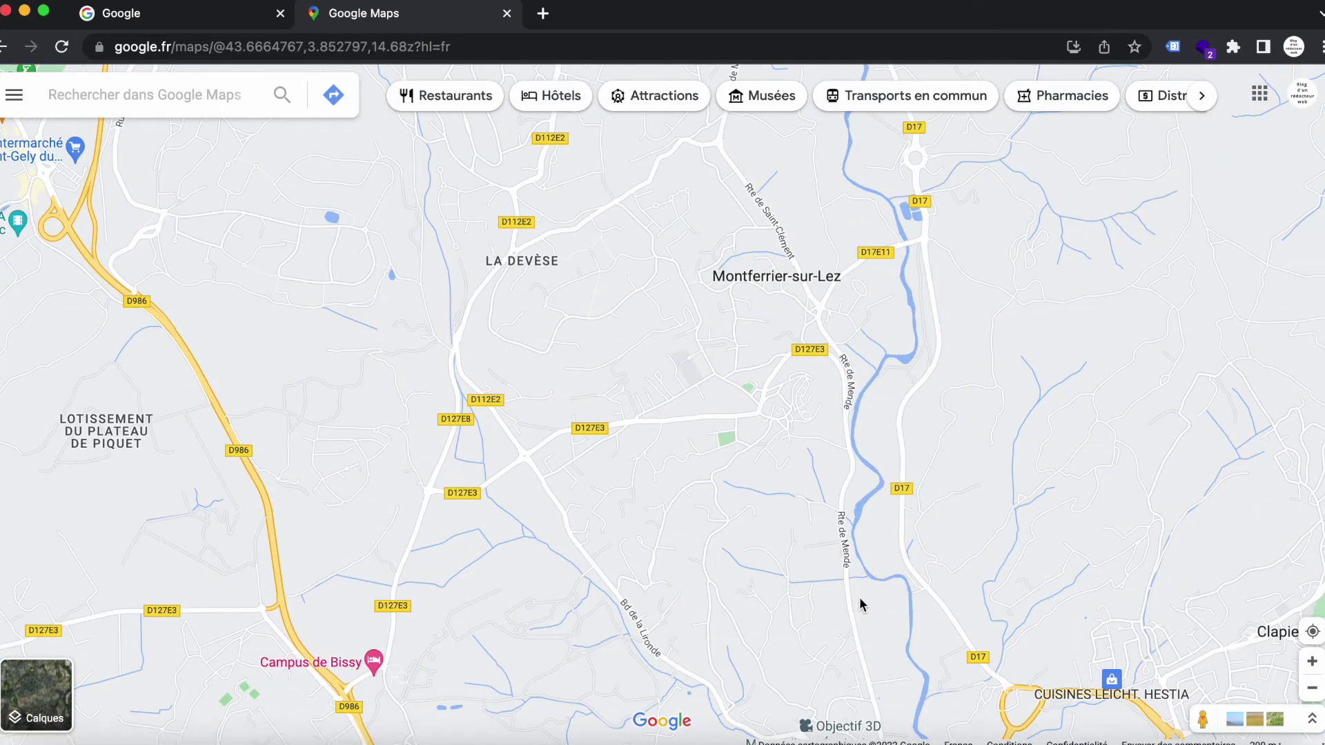
{"action": "scroll", "coordinate": [861, 628], "scroll_direction": "up", "scroll_amount": 5}
{"action": "scroll", "coordinate": [861, 628], "scroll_direction": "down", "scroll_amount": 10}
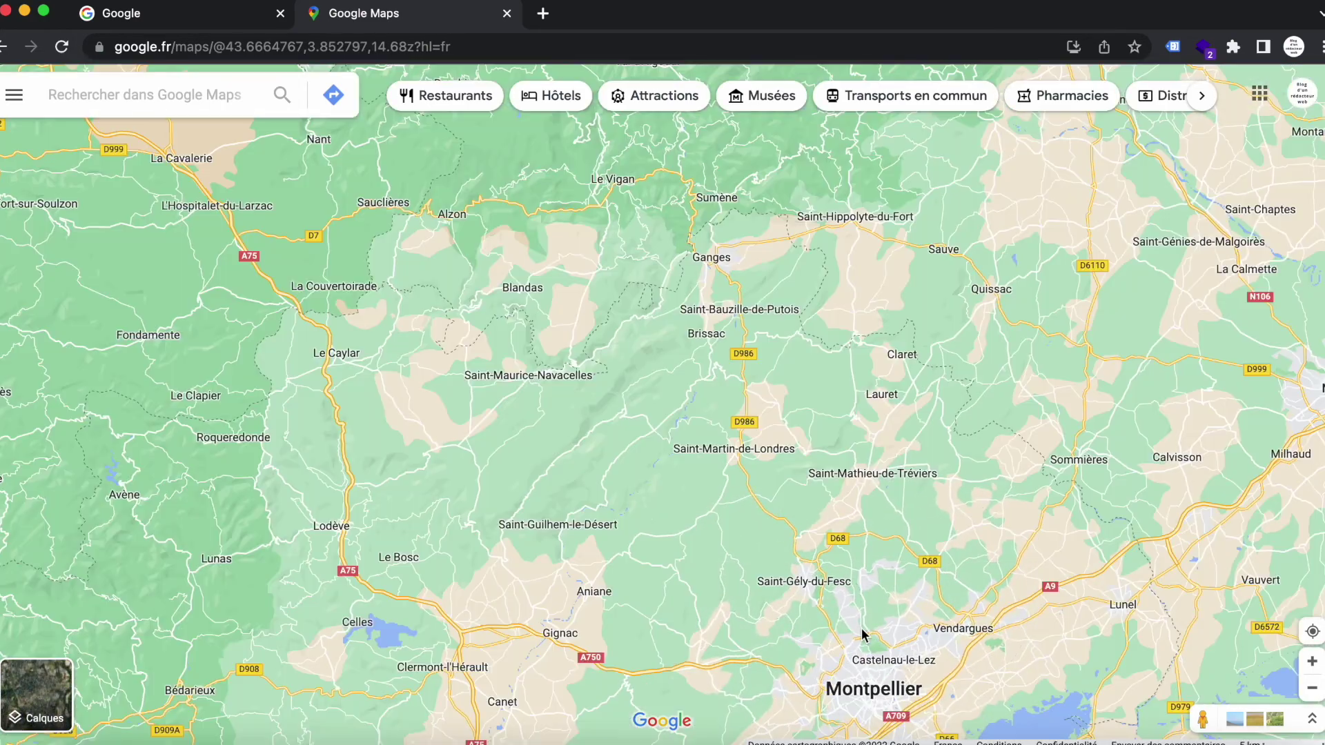
{"action": "left_click_drag", "start_coordinate": [672, 429], "coordinate": [1059, 618]}
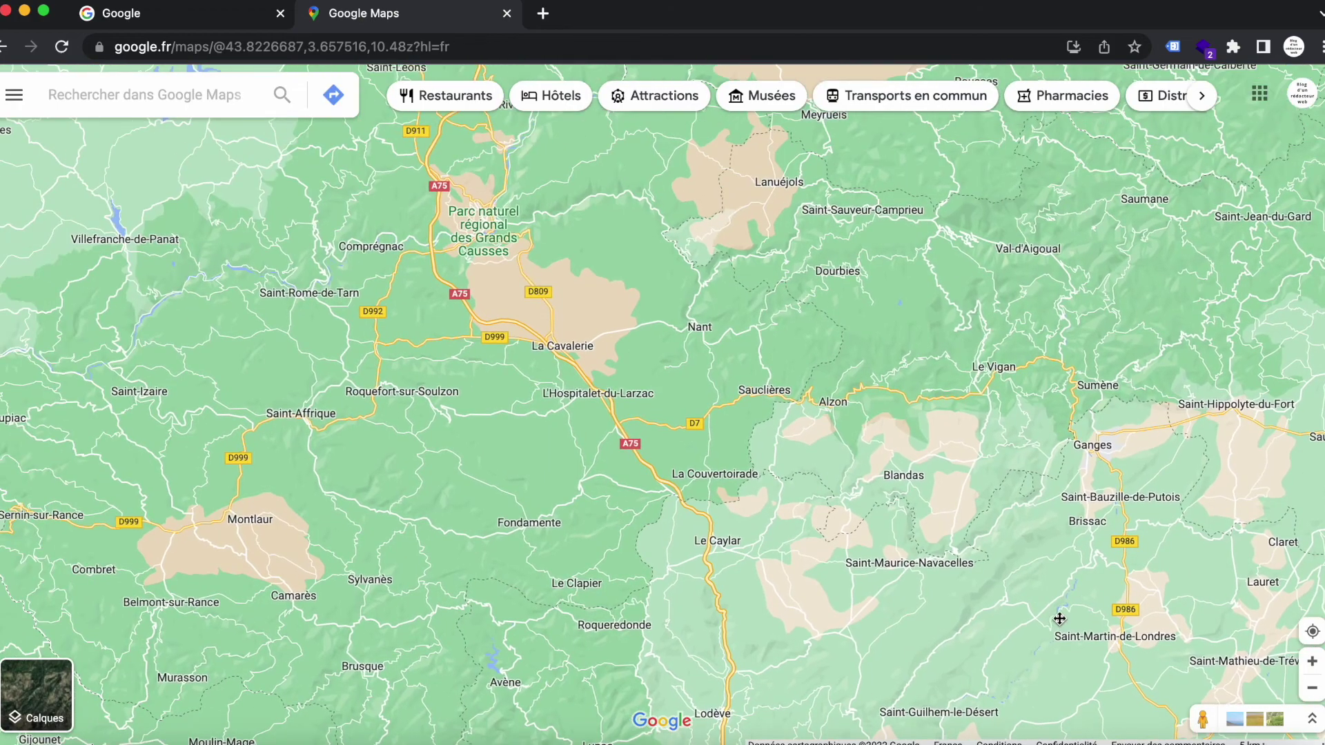
{"action": "left_click_drag", "start_coordinate": [664, 235], "coordinate": [804, 412]}
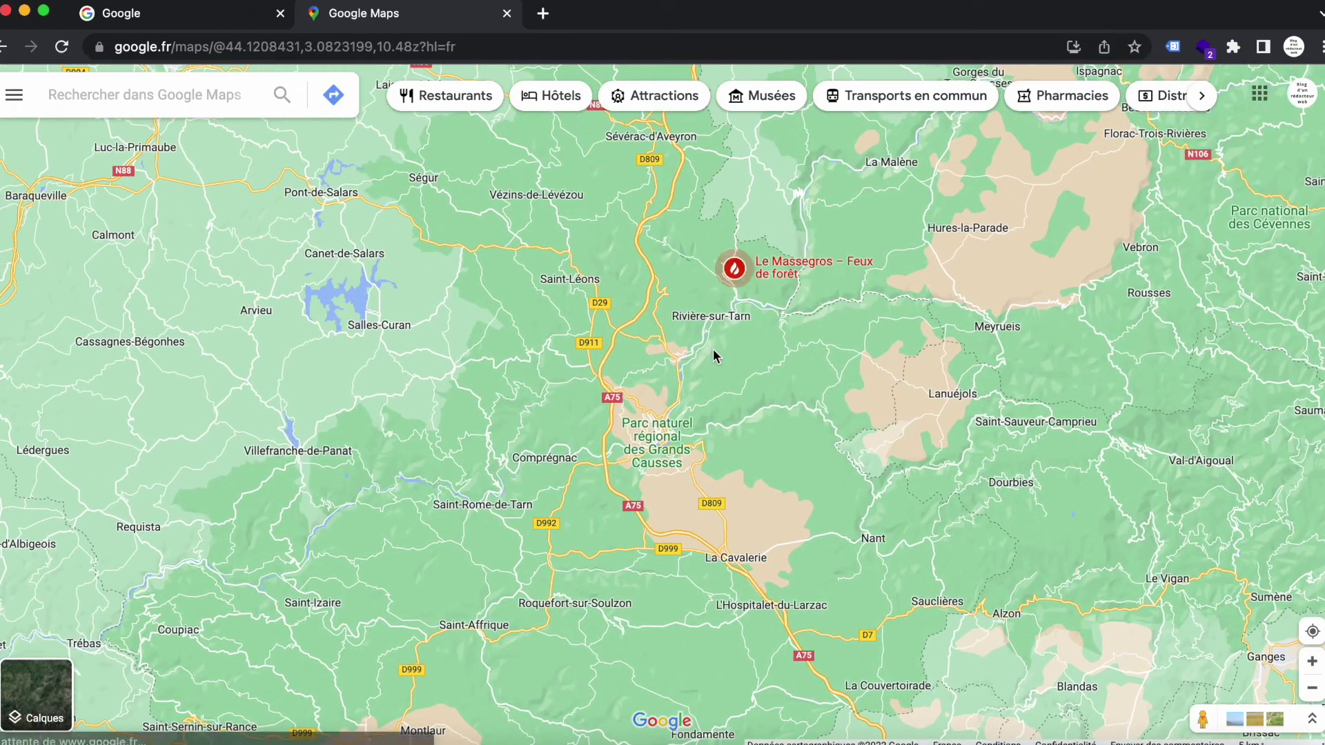
{"action": "double_click", "coordinate": [713, 349]}
{"action": "left_click", "coordinate": [713, 350]}
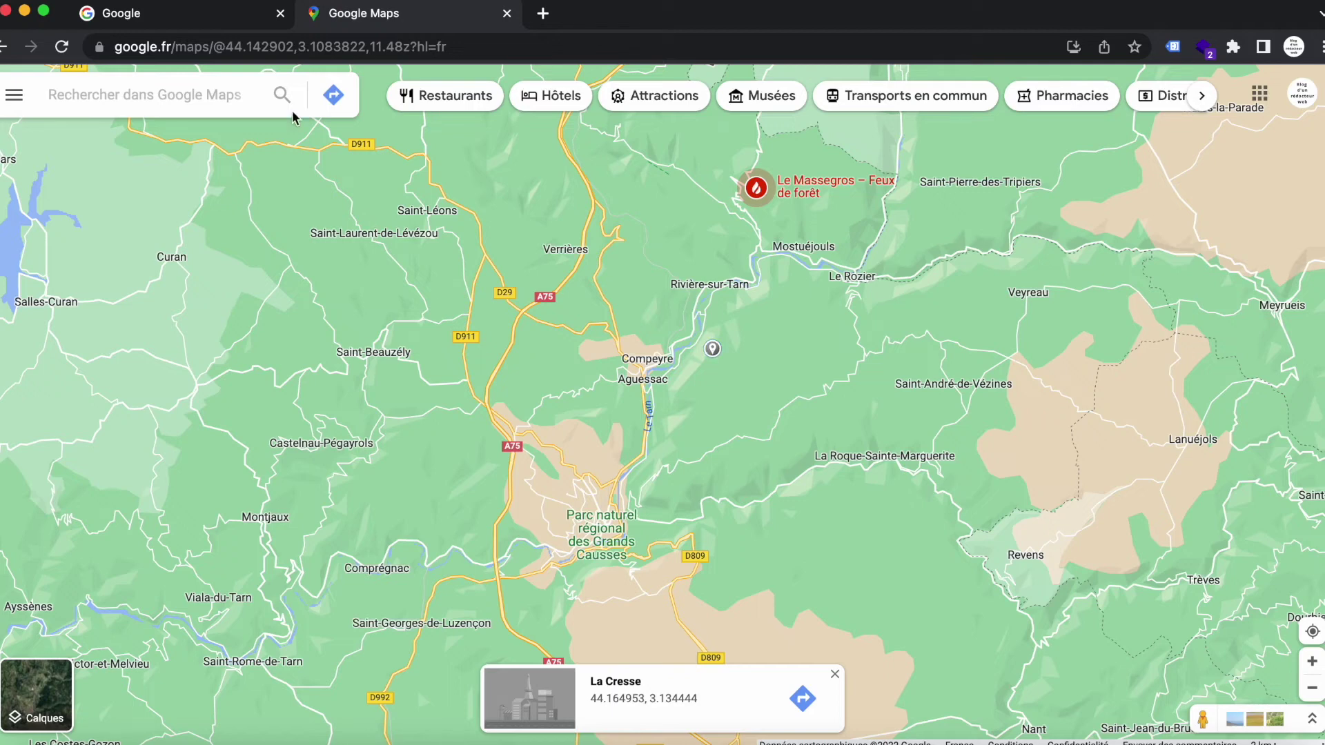
Step: Return to the Google home page tab, close the developer tools and load valentin.app there
{"action": "left_click", "coordinate": [225, 16]}
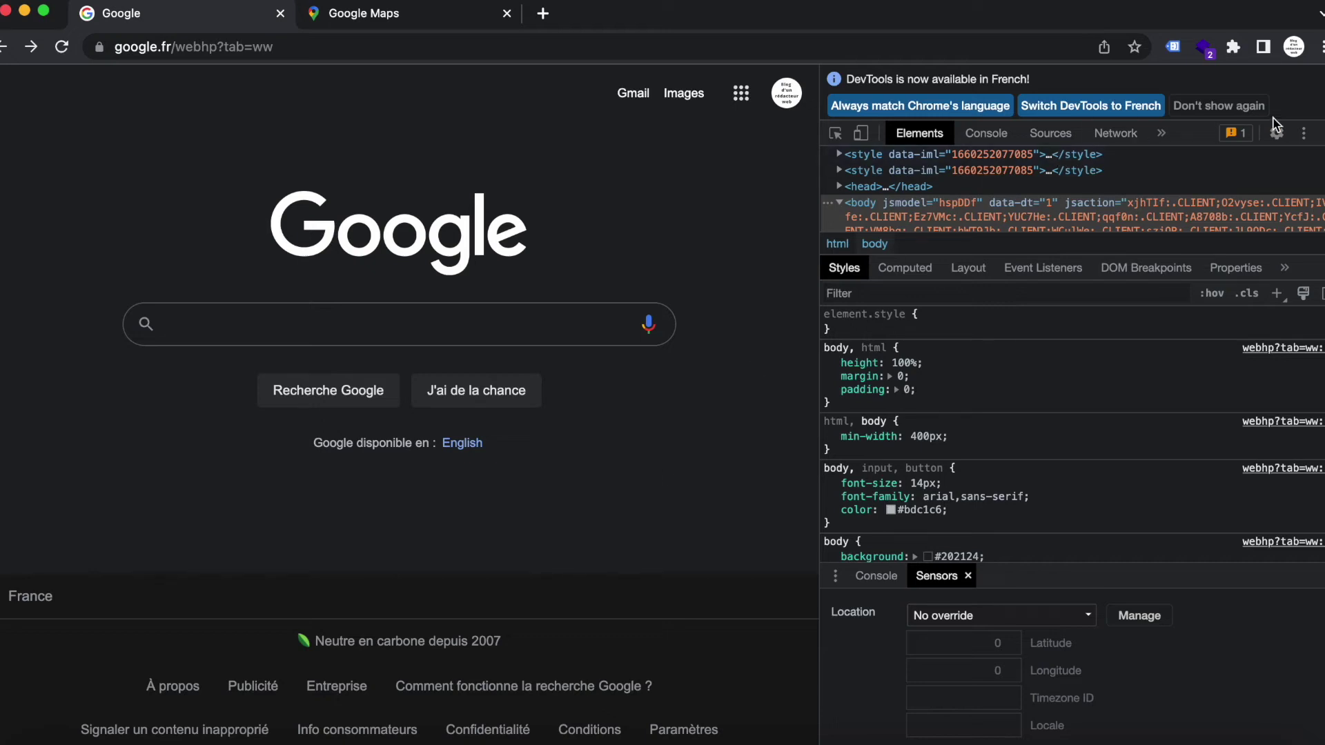
{"action": "left_click", "coordinate": [1318, 132]}
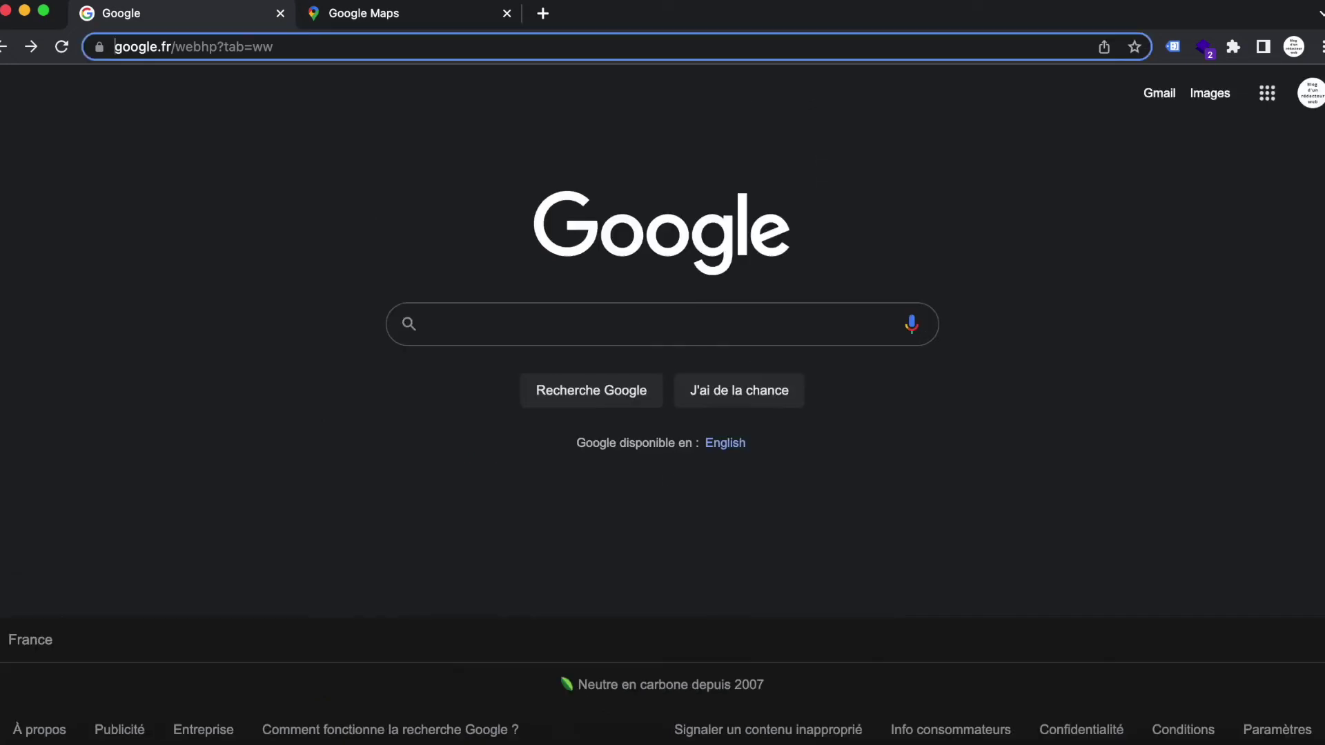
{"action": "left_click", "coordinate": [600, 46]}
{"action": "triple_click", "coordinate": [601, 46]}
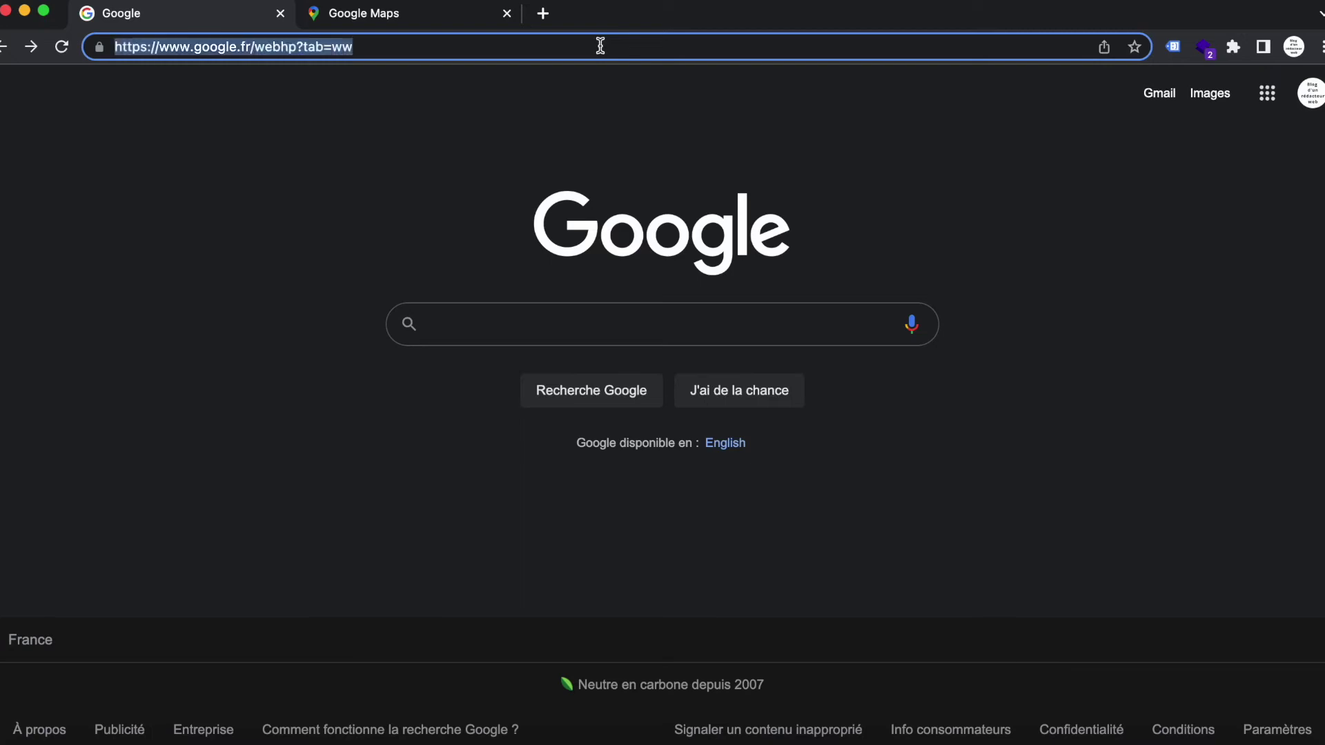
{"action": "type", "text": "valentin"}
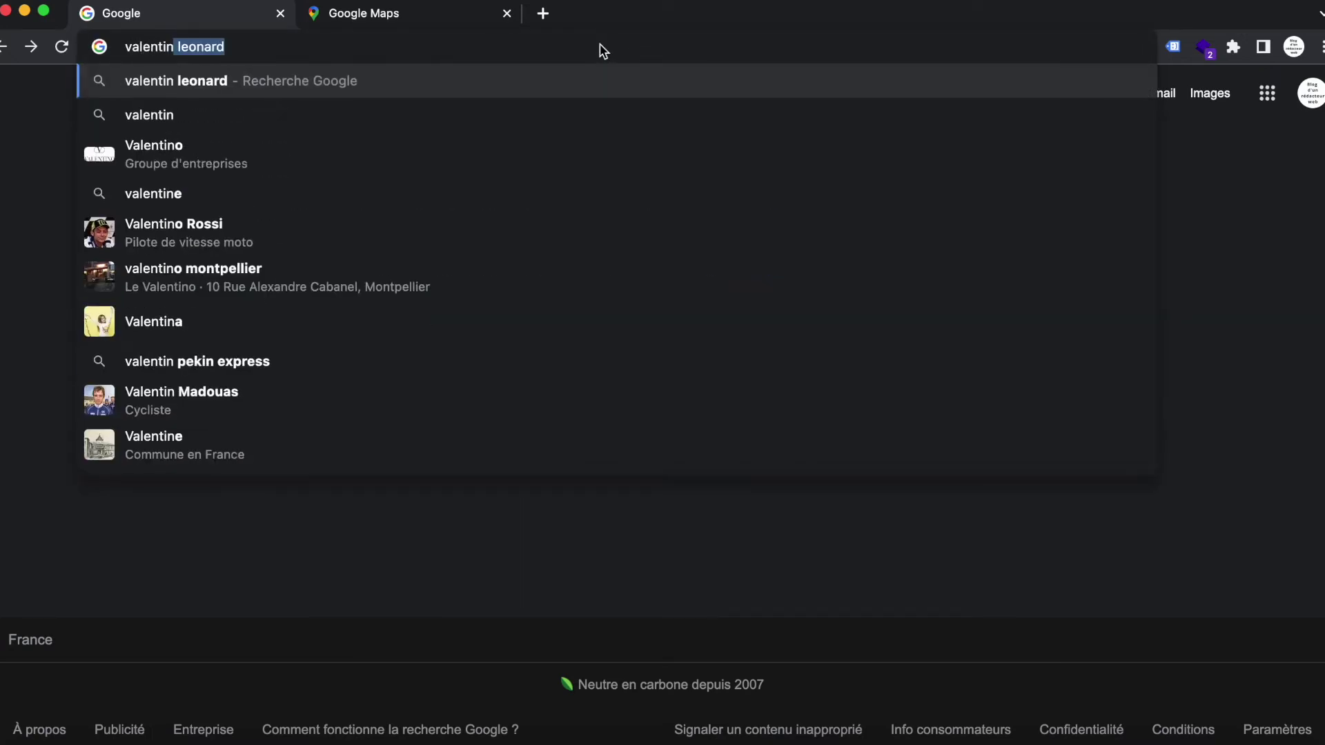
{"action": "key", "text": "BackSpace"}
{"action": "type", "text": ".app"}
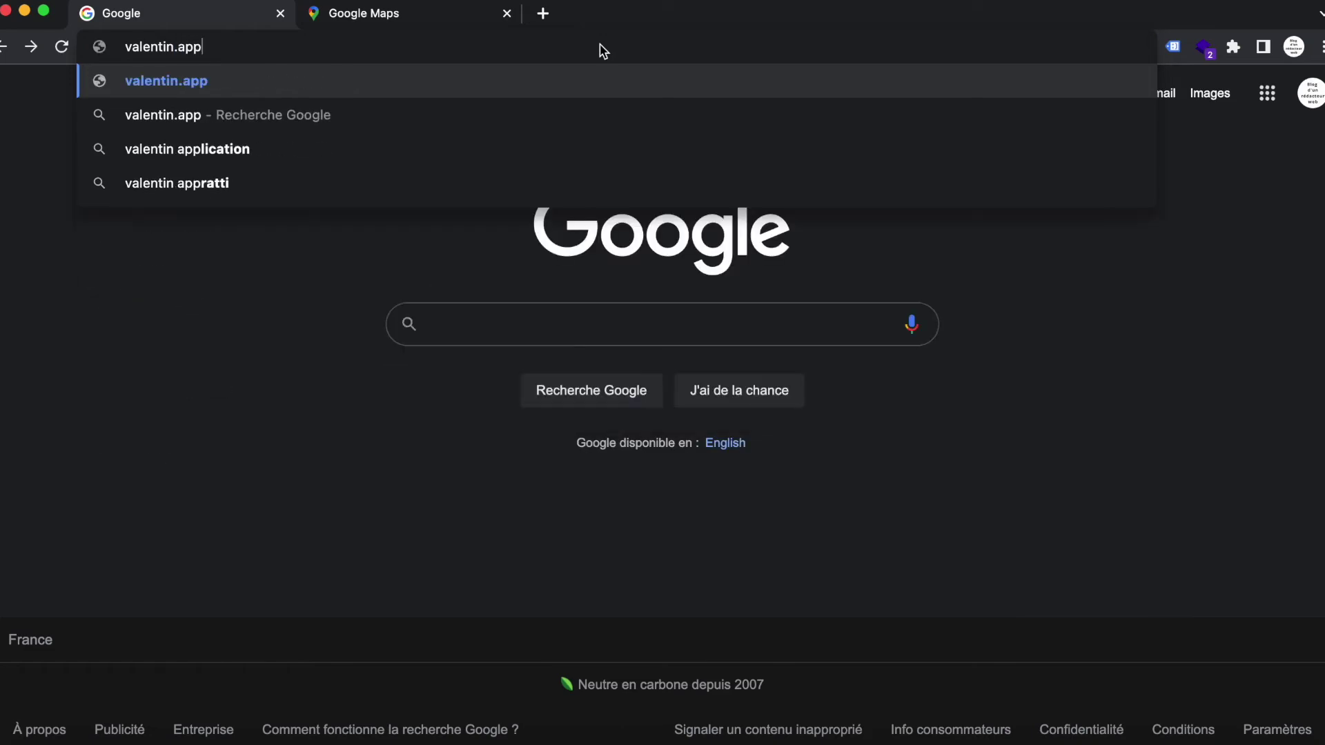
{"action": "key", "text": "Return"}
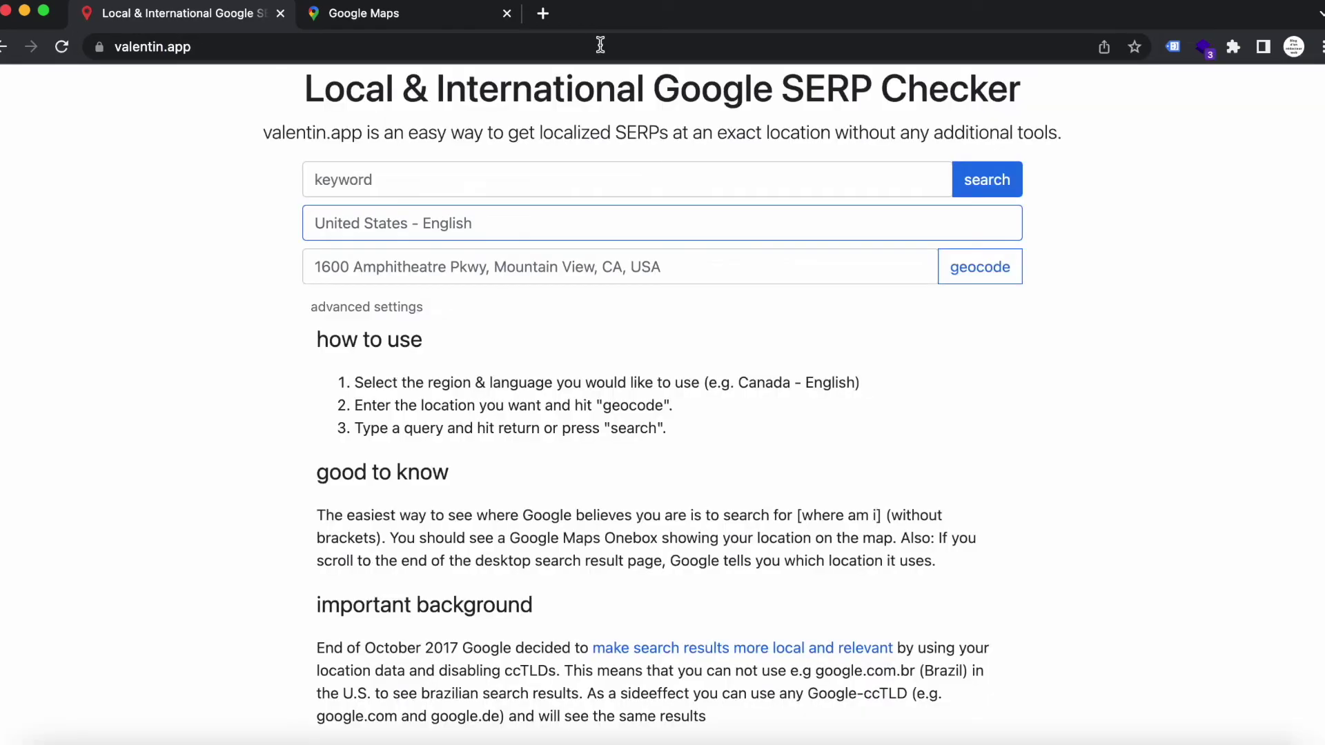
Step: Enter "agence de rédaction web" as the keyword in the SERP checker and dismiss the suggestions
{"action": "left_click", "coordinate": [848, 189]}
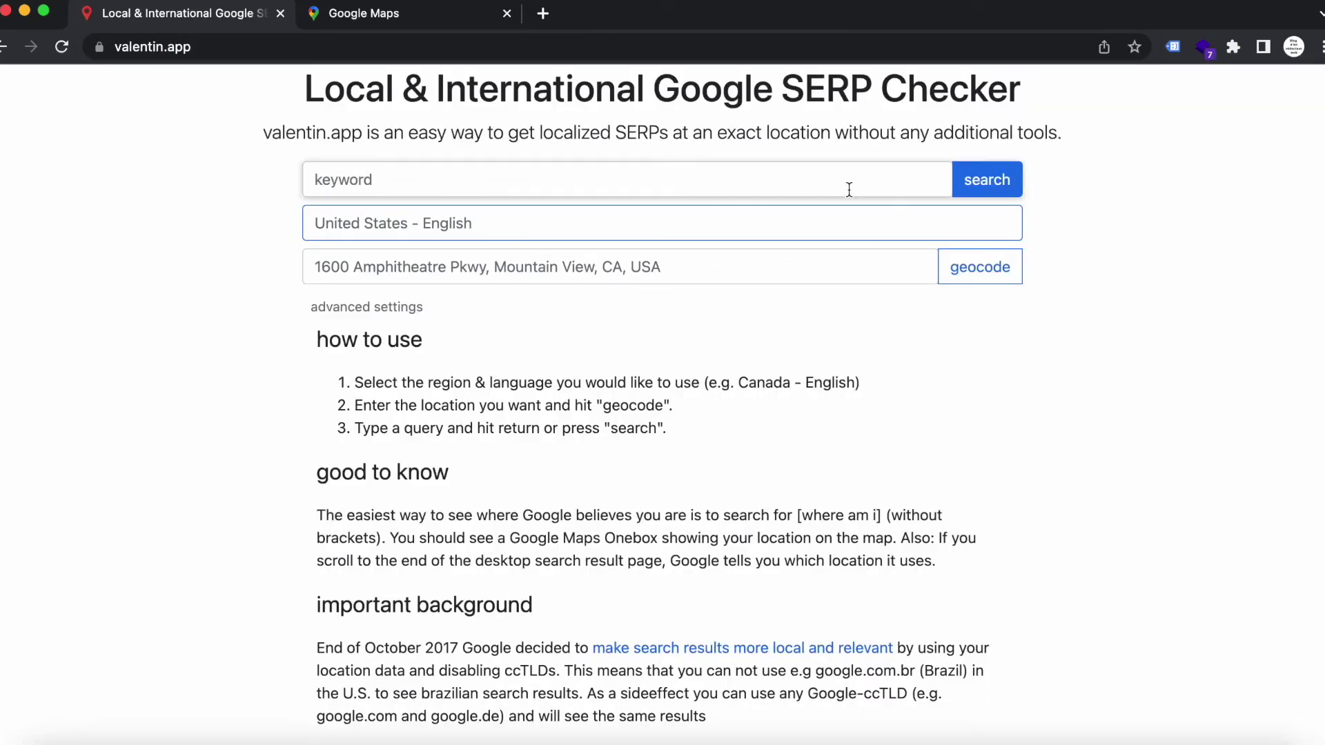
{"action": "type", "text": "agence de voyage"}
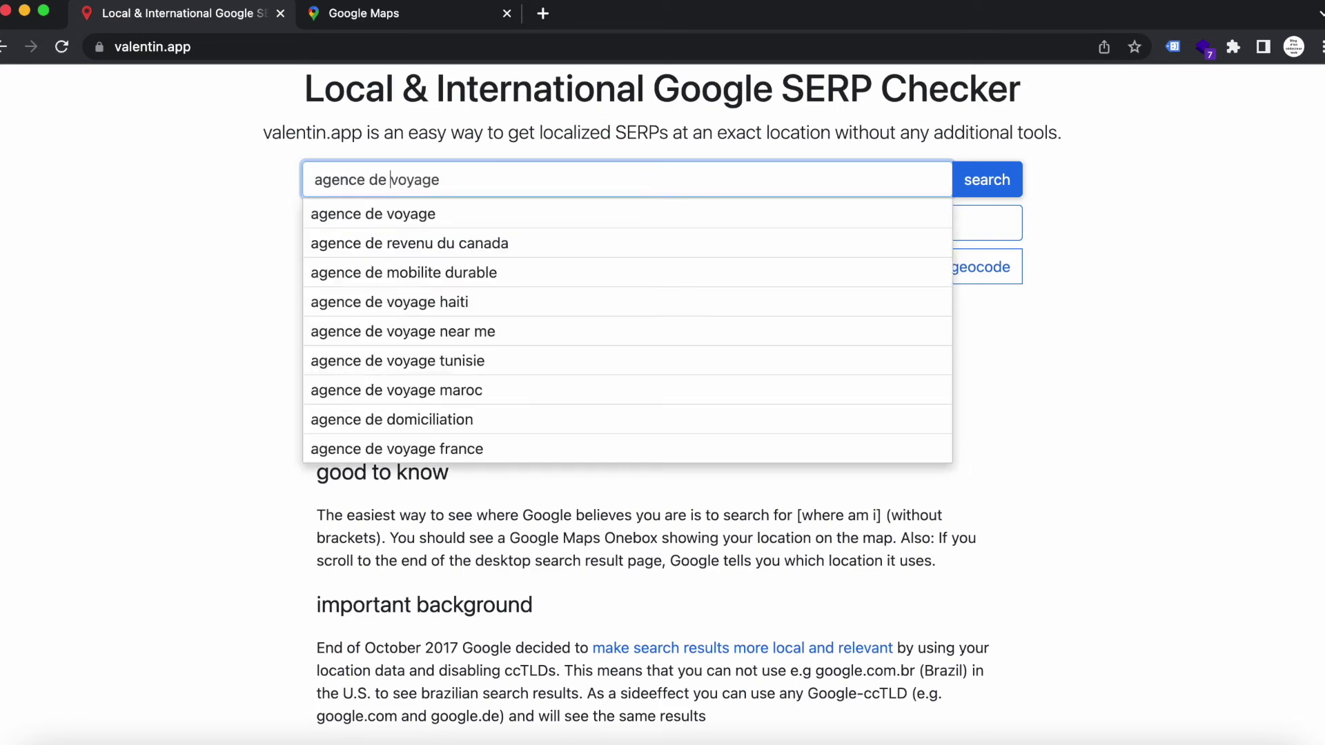
{"action": "key", "text": "BackSpace"}
{"action": "key", "text": "BackSpace"}
{"action": "key", "text": "BackSpace"}
{"action": "key", "text": "BackSpace"}
{"action": "key", "text": "BackSpace"}
{"action": "key", "text": "BackSpace"}
{"action": "type", "text": "rédaction "}
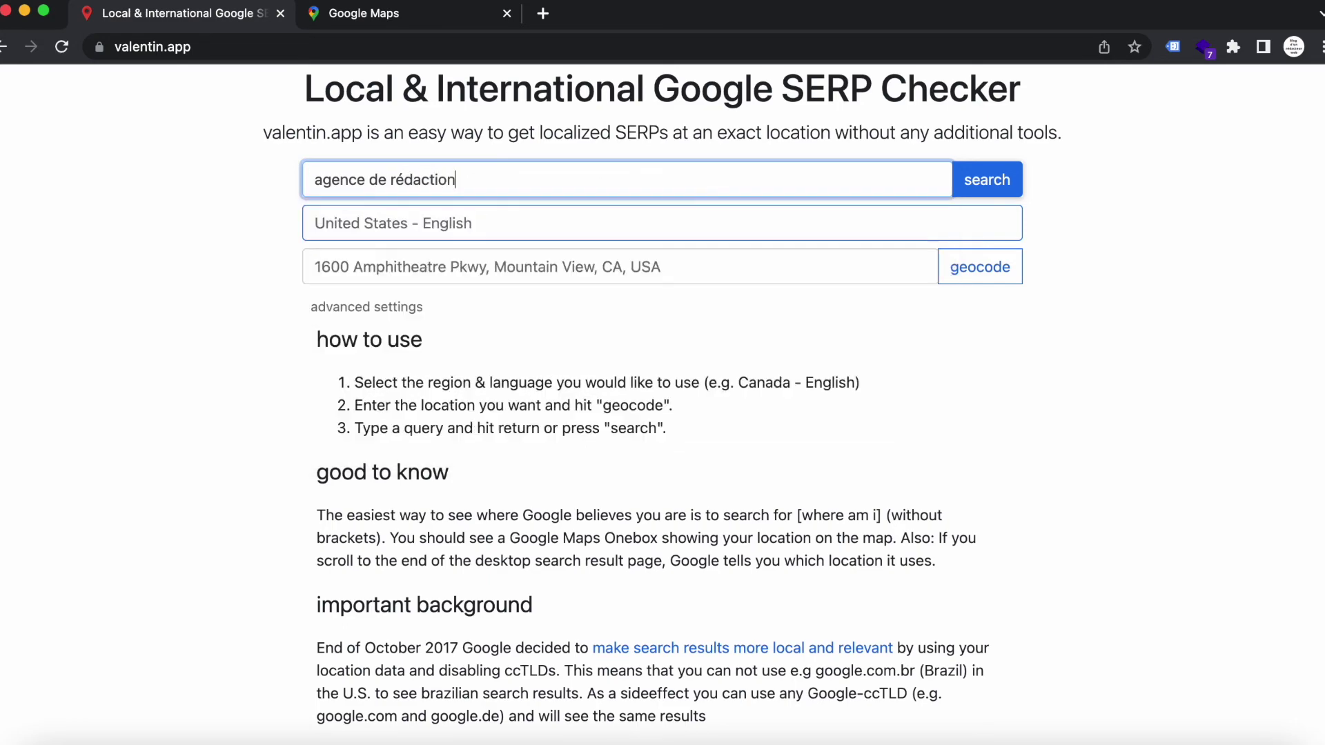
{"action": "type", "text": "web"}
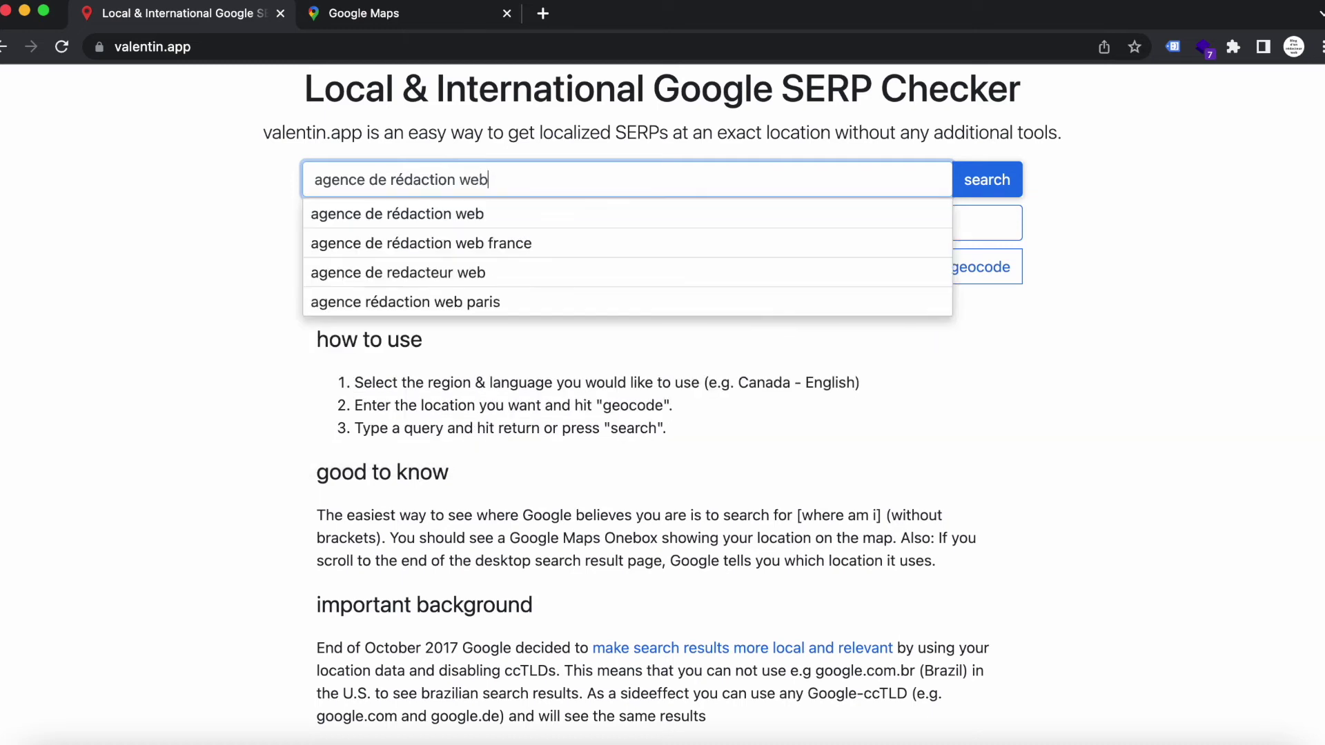
{"action": "left_click", "coordinate": [230, 407]}
Step: Set the region and language of the SERP check to "France - Français"
{"action": "left_click", "coordinate": [479, 233]}
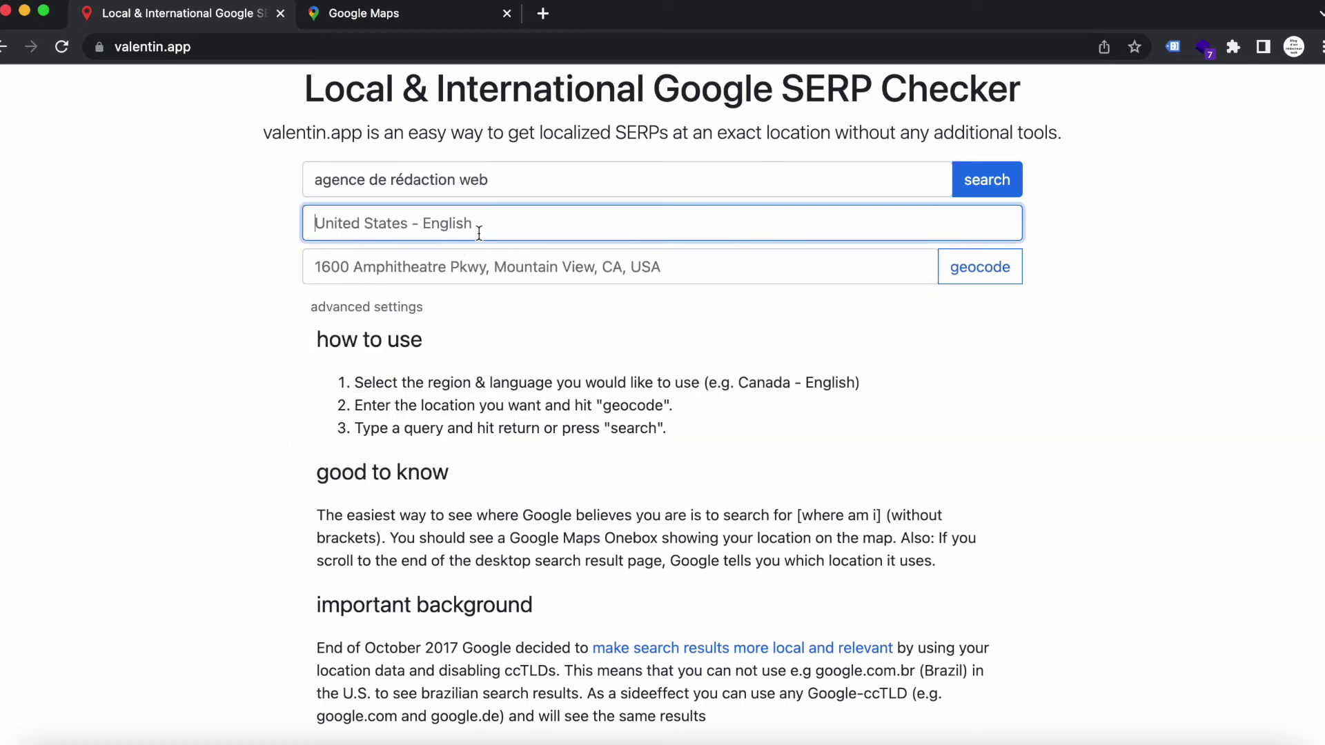
{"action": "type", "text": "fran"}
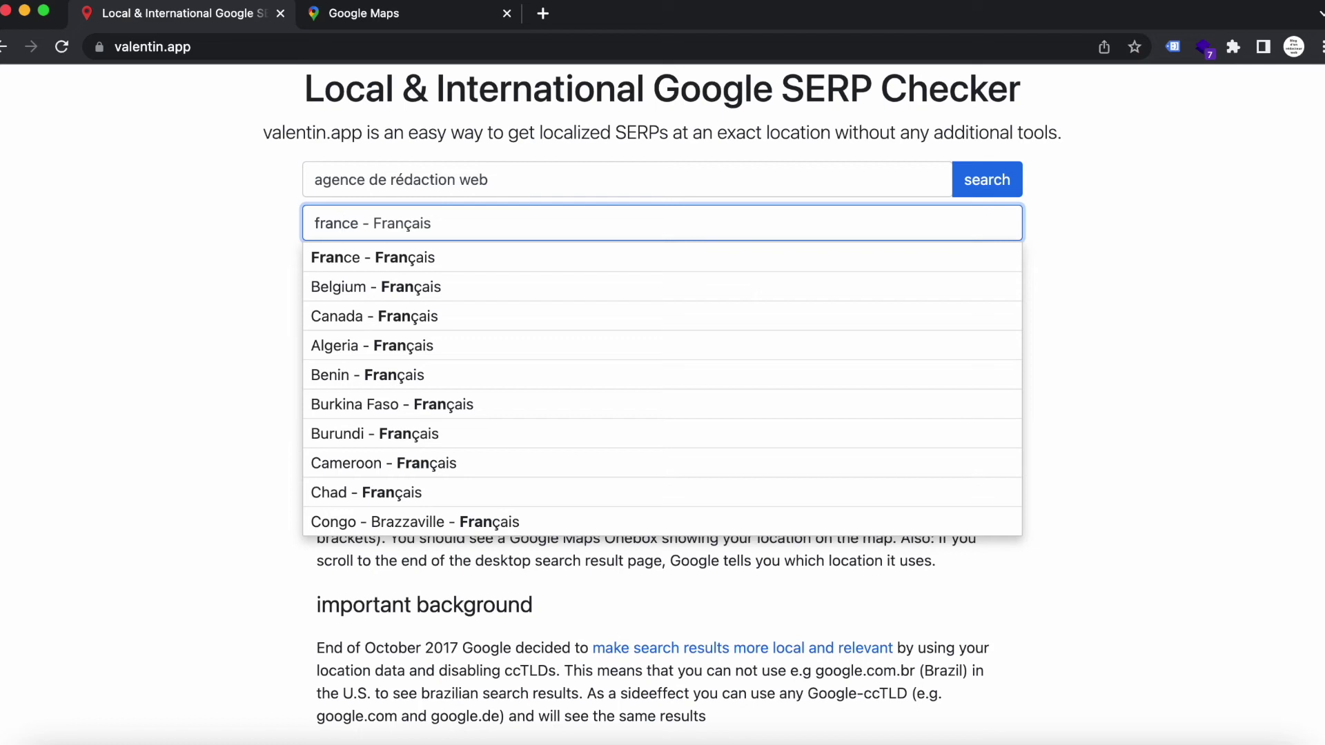
{"action": "left_click", "coordinate": [424, 250]}
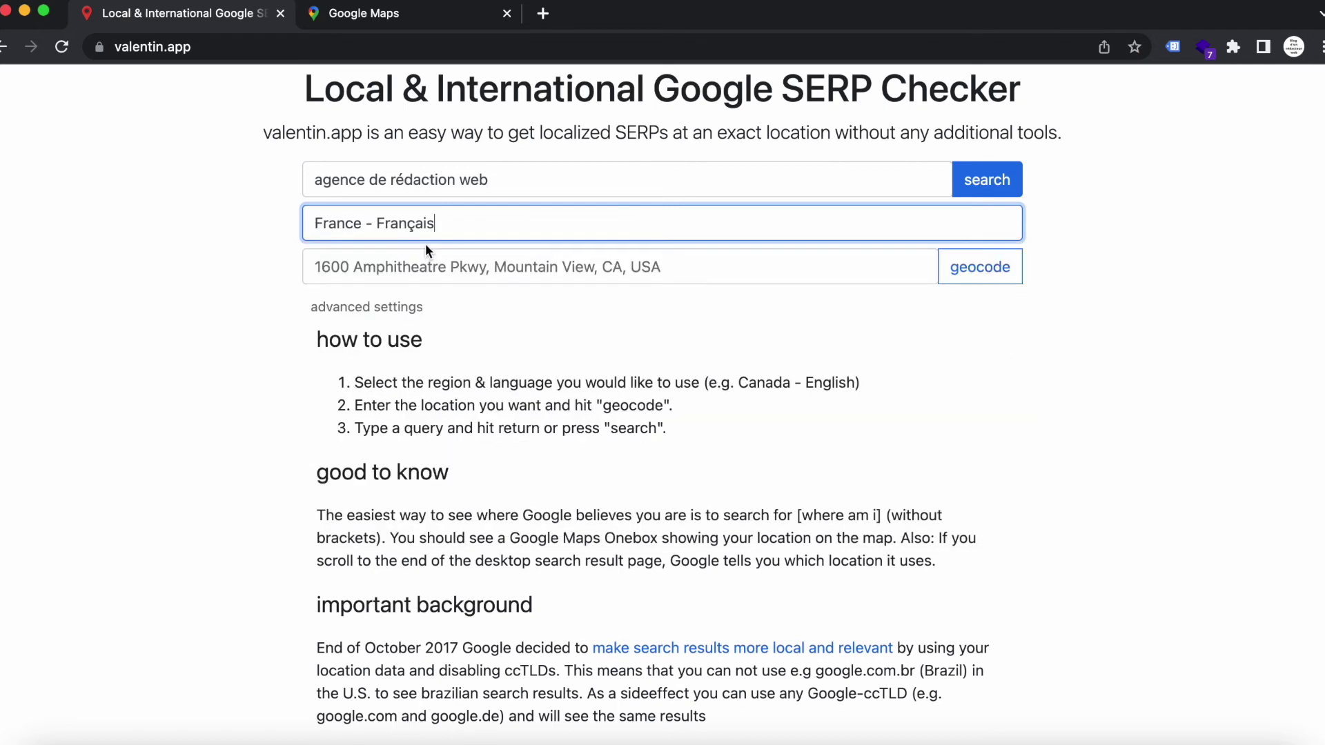
Step: Geocode a street in Lille as the location of the SERP check and run the search
{"action": "left_click", "coordinate": [404, 274]}
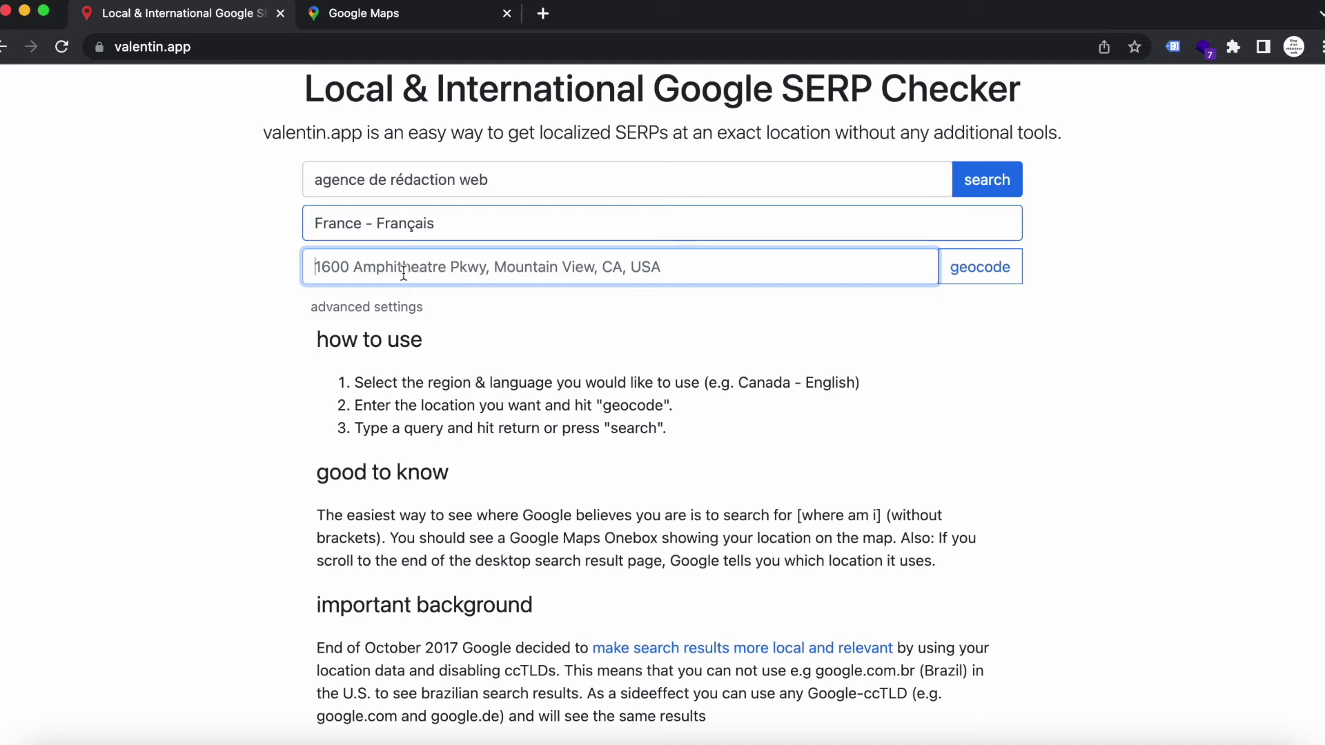
{"action": "type", "text": "Rue "}
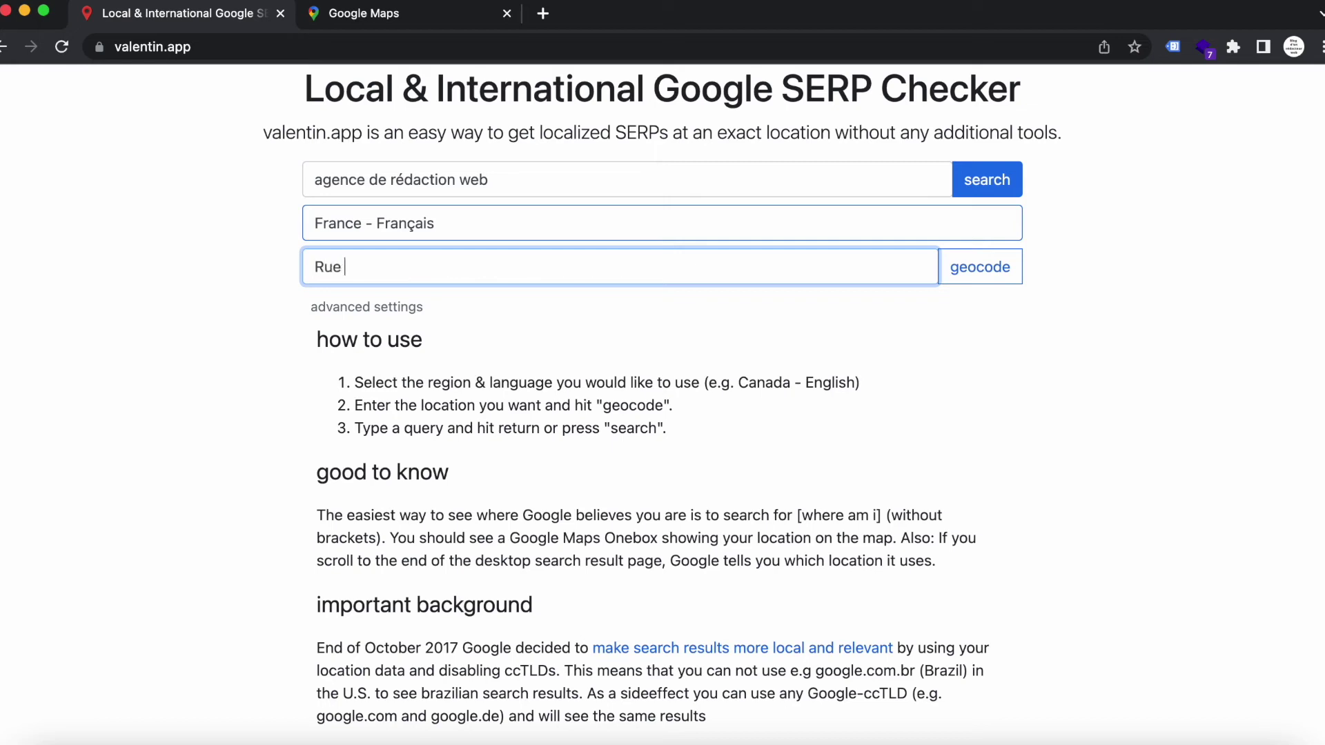
{"action": "type", "text": "de la répi"}
{"action": "type", "text": "ublique lill"}
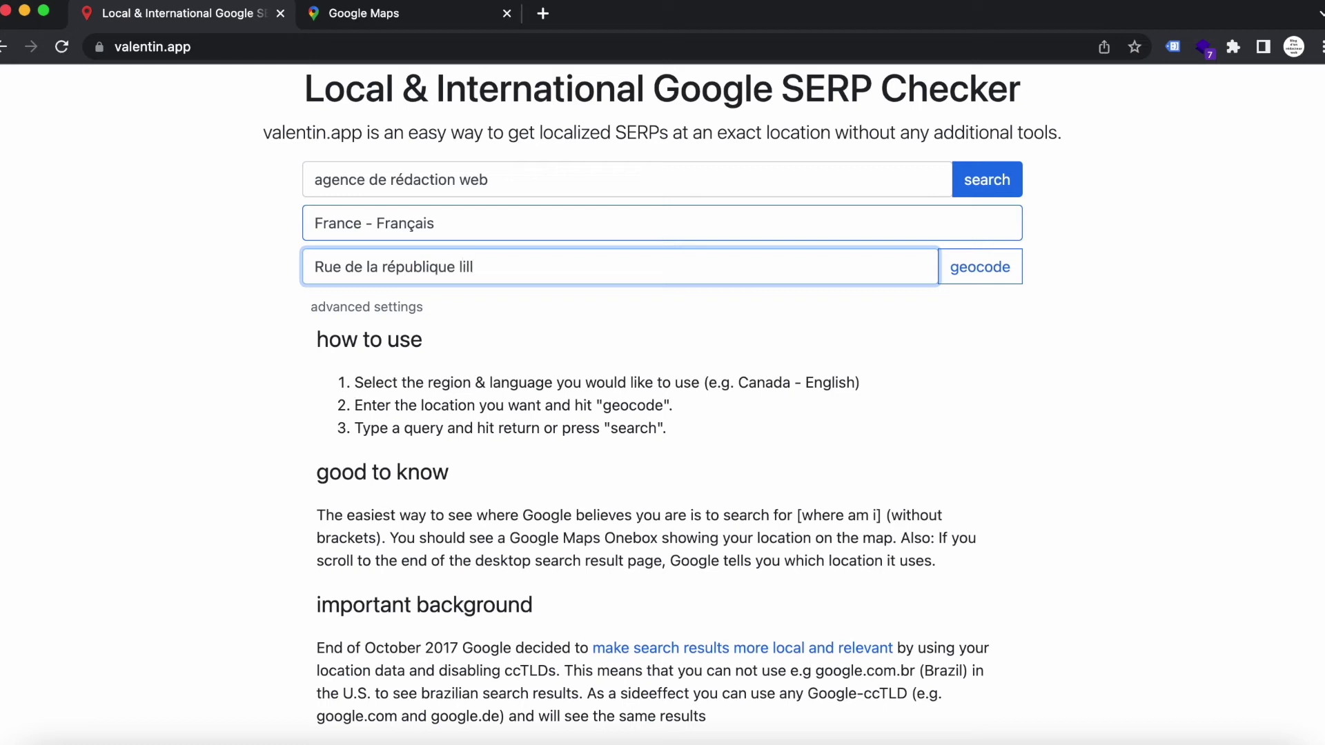
{"action": "type", "text": "l"}
{"action": "key", "text": "BackSpace"}
{"action": "type", "text": "e"}
{"action": "left_click", "coordinate": [959, 281]}
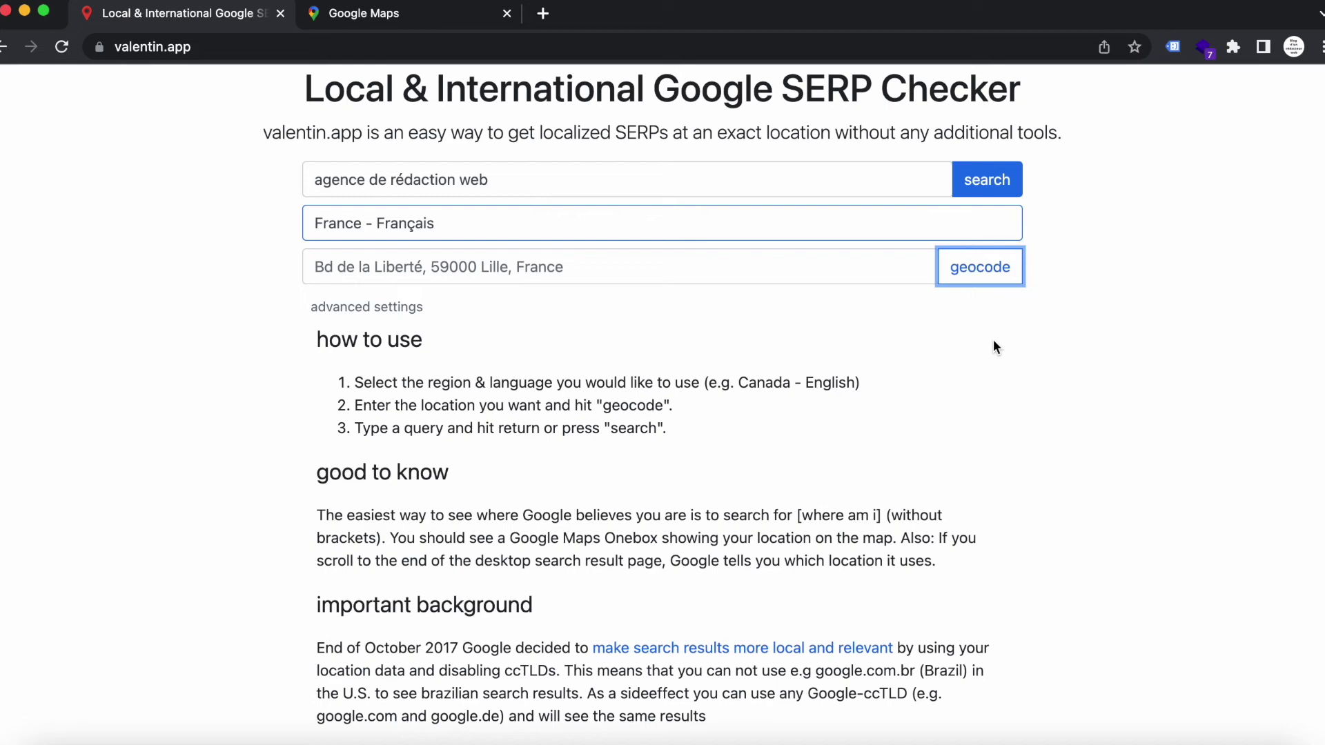
{"action": "left_click", "coordinate": [1002, 178]}
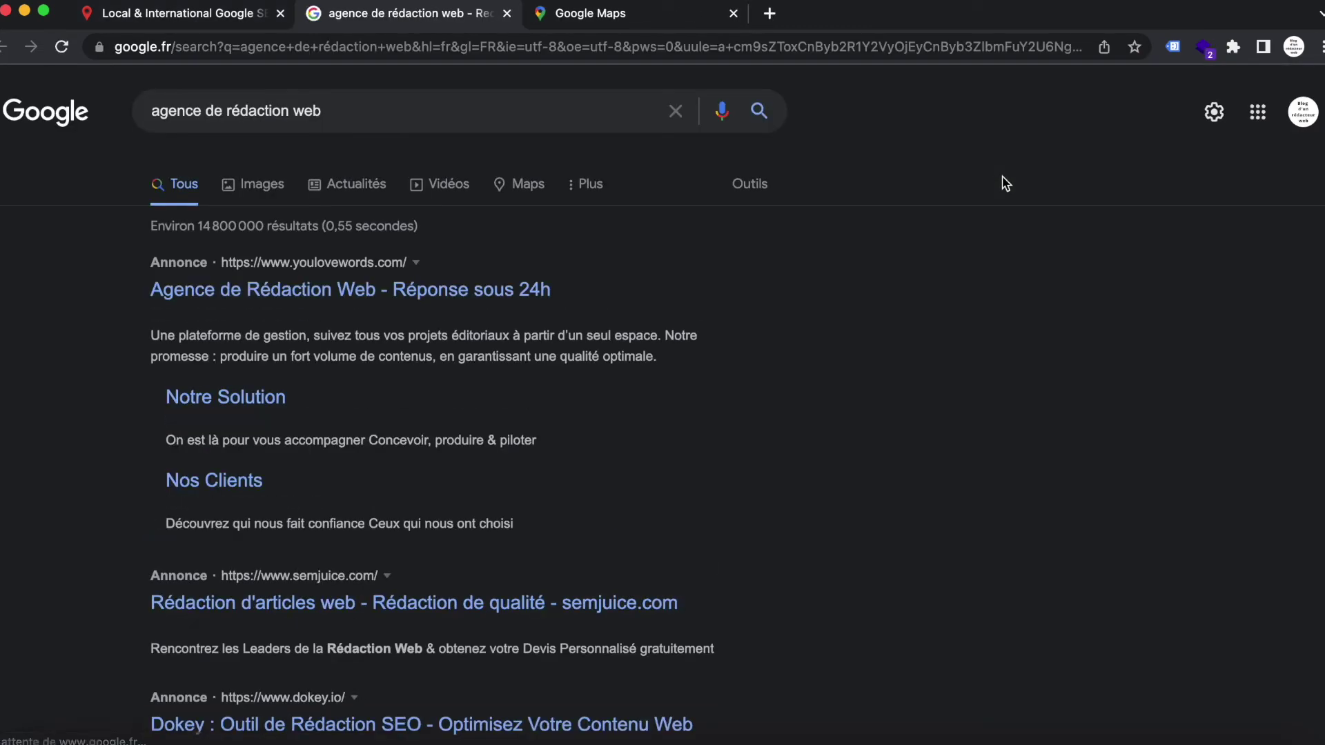
Step: Examine the localized results for "agence de rédaction web", including the ads, organic listings and the map of local businesses
{"action": "scroll", "coordinate": [993, 251], "scroll_direction": "down", "scroll_amount": 3}
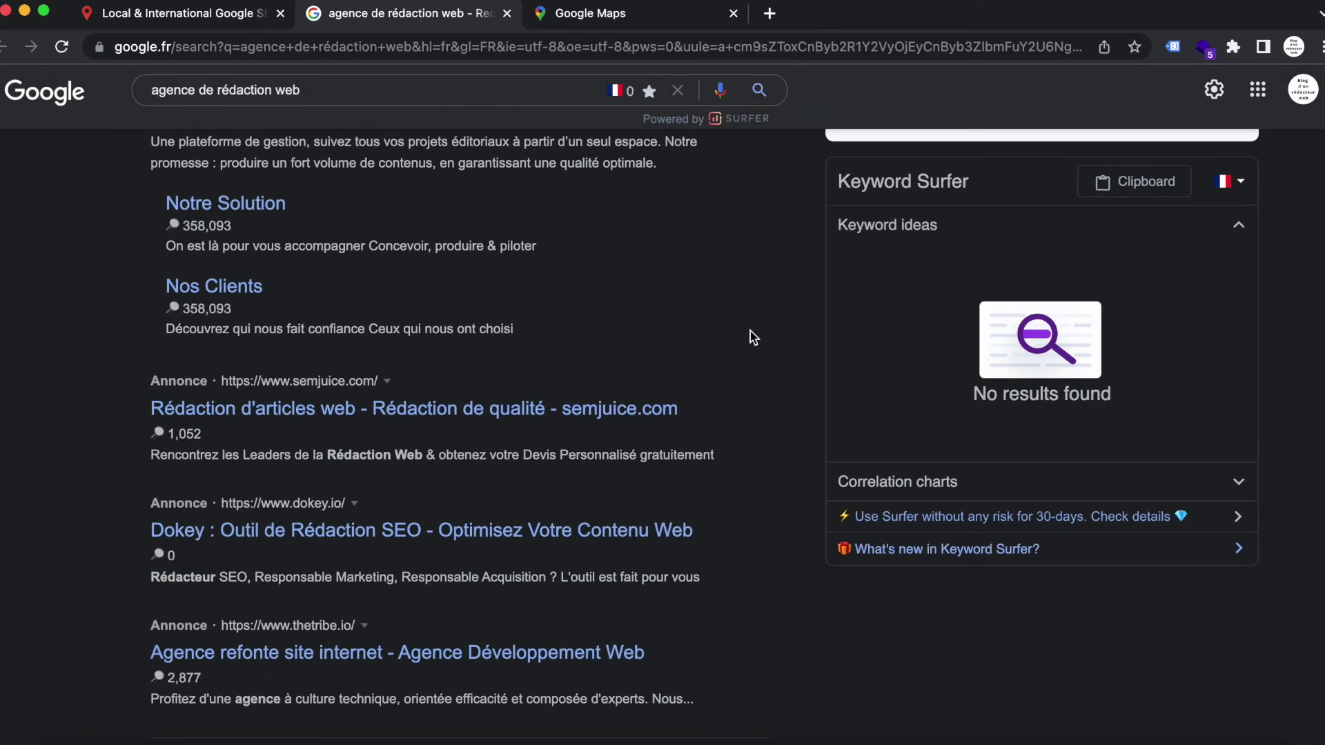
{"action": "scroll", "coordinate": [752, 337], "scroll_direction": "down", "scroll_amount": 1}
{"action": "scroll", "coordinate": [752, 337], "scroll_direction": "down", "scroll_amount": 5}
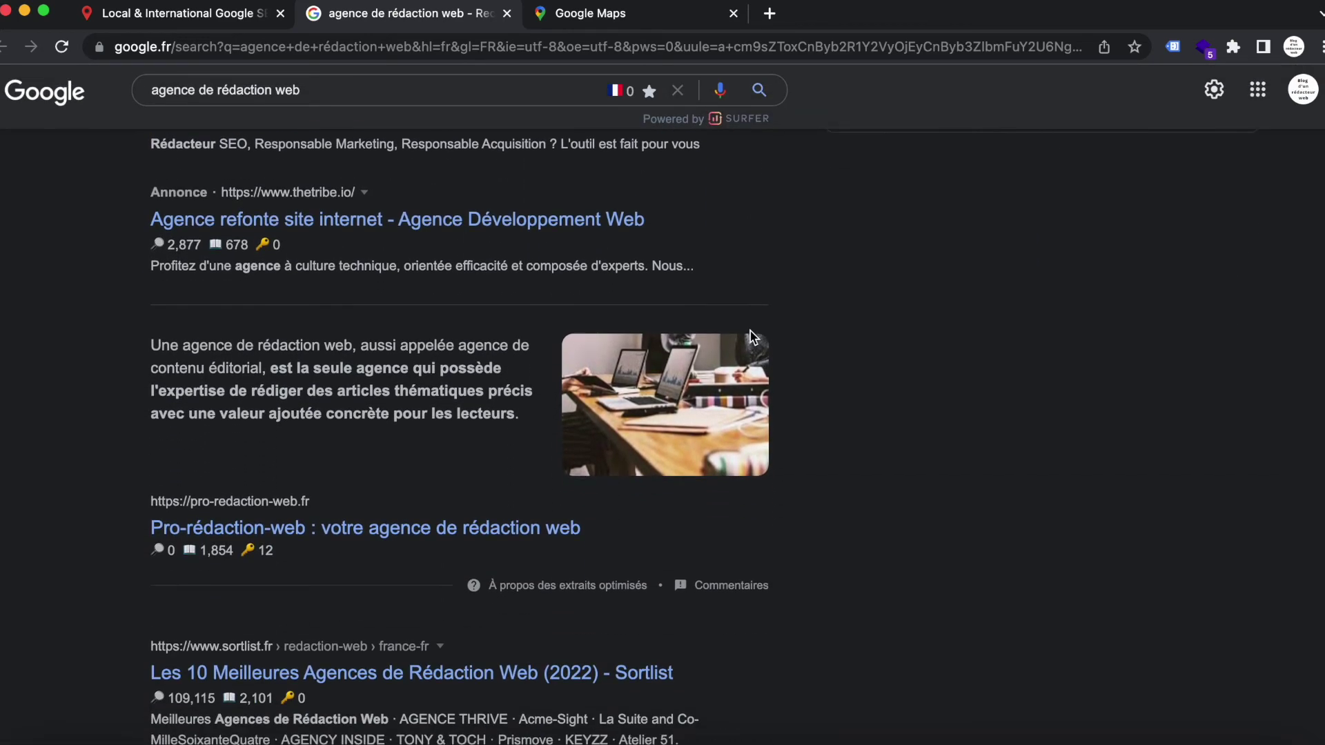
{"action": "scroll", "coordinate": [753, 337], "scroll_direction": "down", "scroll_amount": 6}
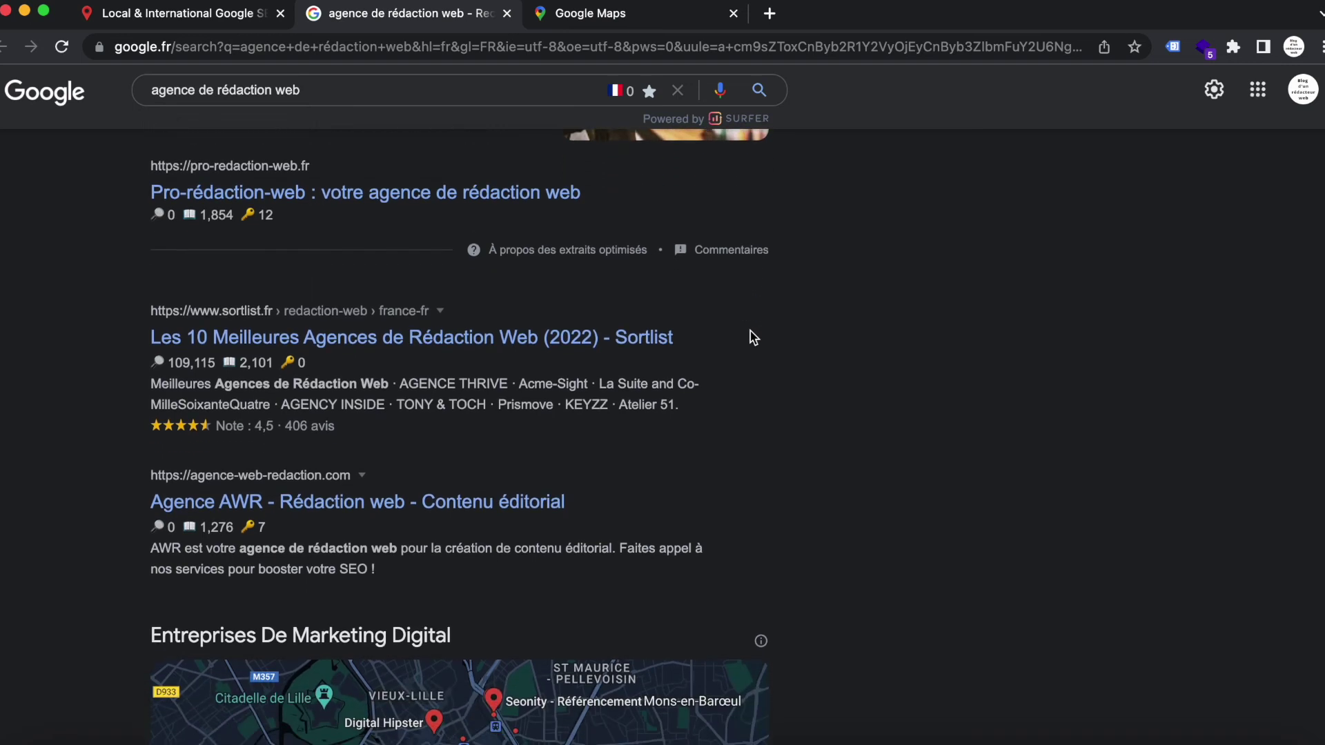
{"action": "scroll", "coordinate": [752, 337], "scroll_direction": "down", "scroll_amount": 2}
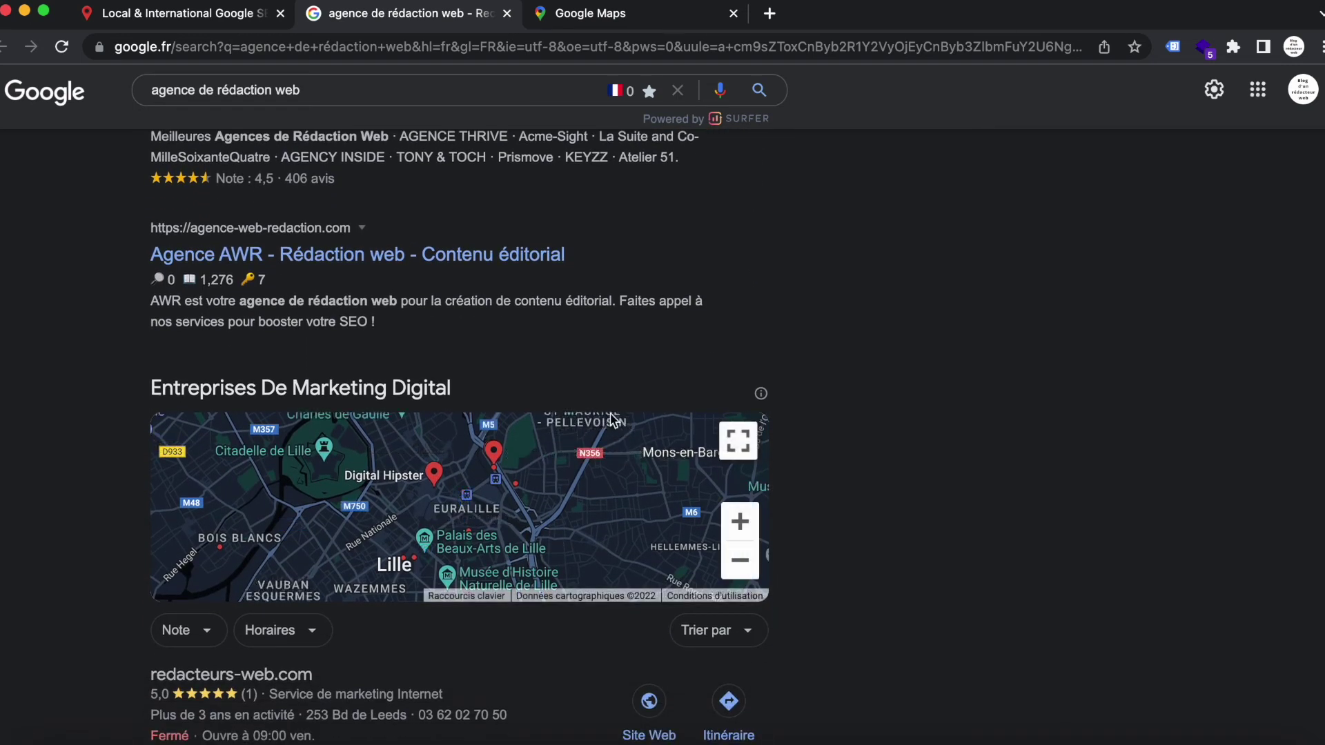
{"action": "scroll", "coordinate": [756, 390], "scroll_direction": "down", "scroll_amount": 2}
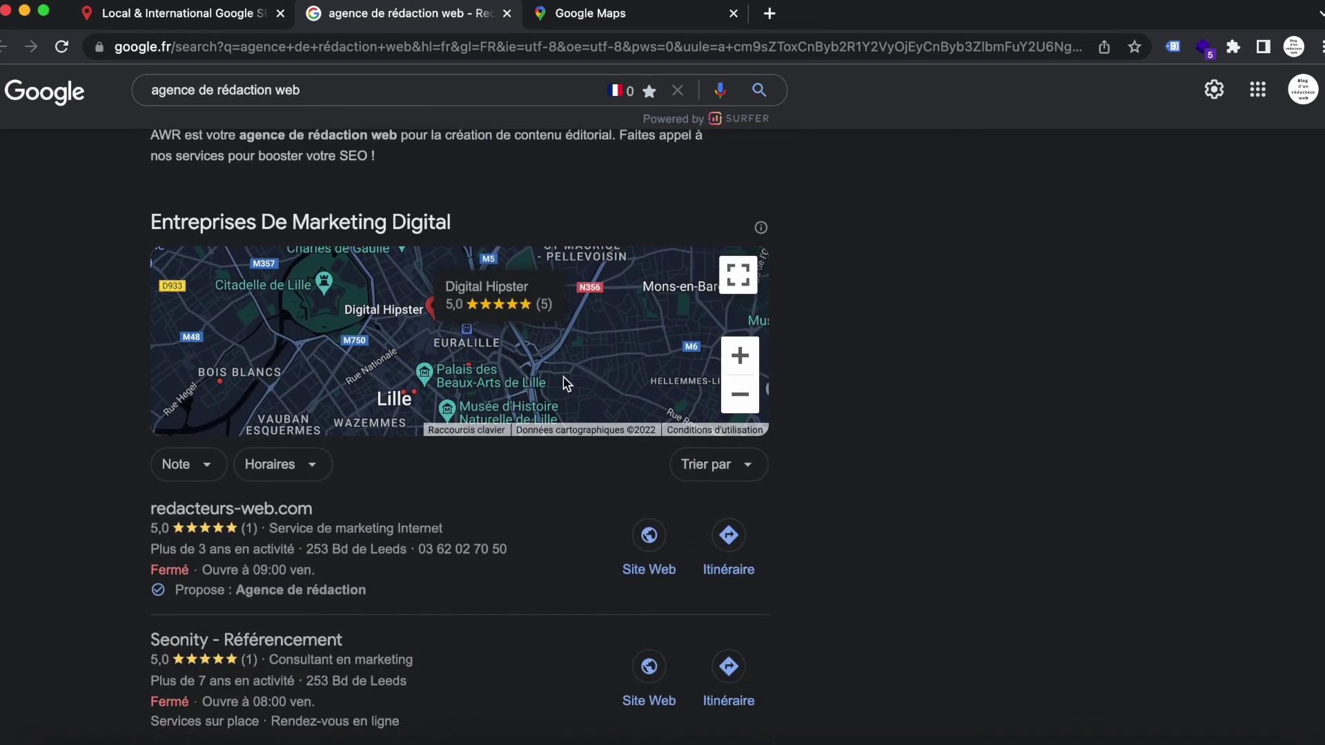
{"action": "scroll", "coordinate": [993, 357], "scroll_direction": "up", "scroll_amount": 14}
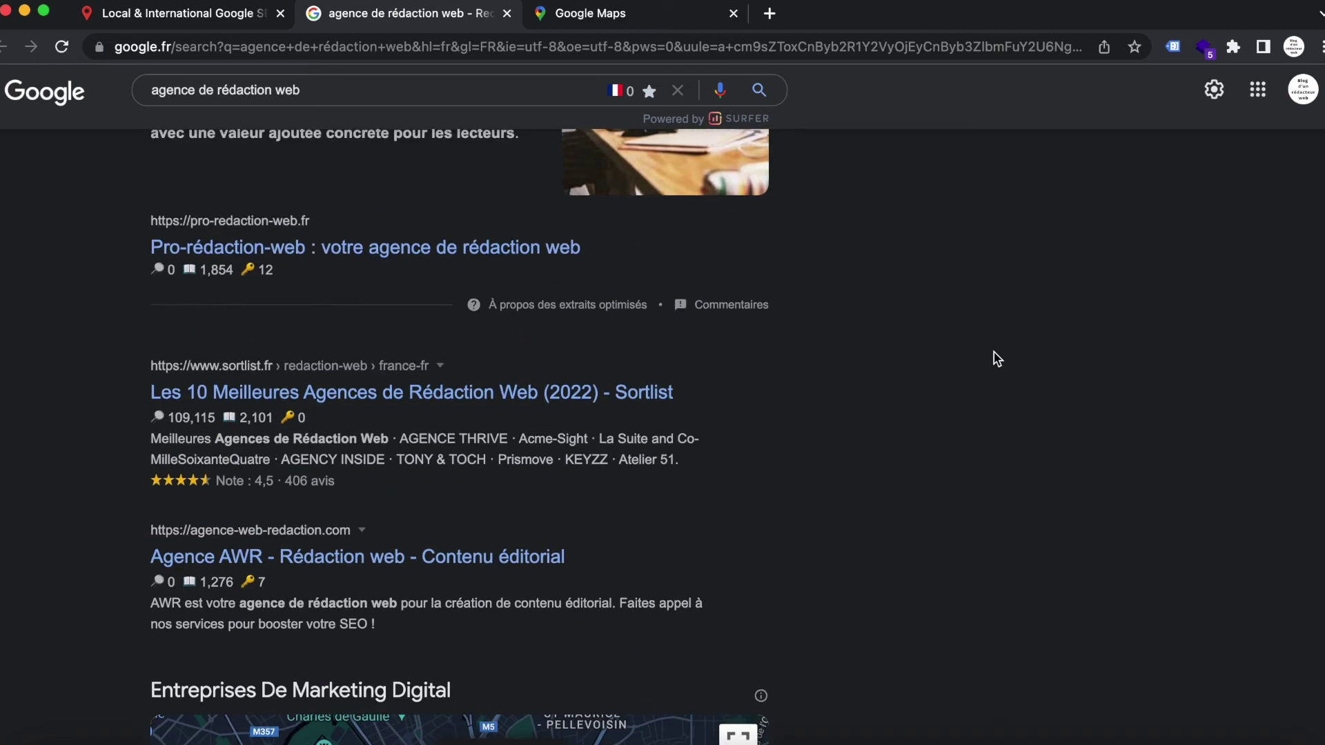
{"action": "scroll", "coordinate": [997, 357], "scroll_direction": "up", "scroll_amount": 1}
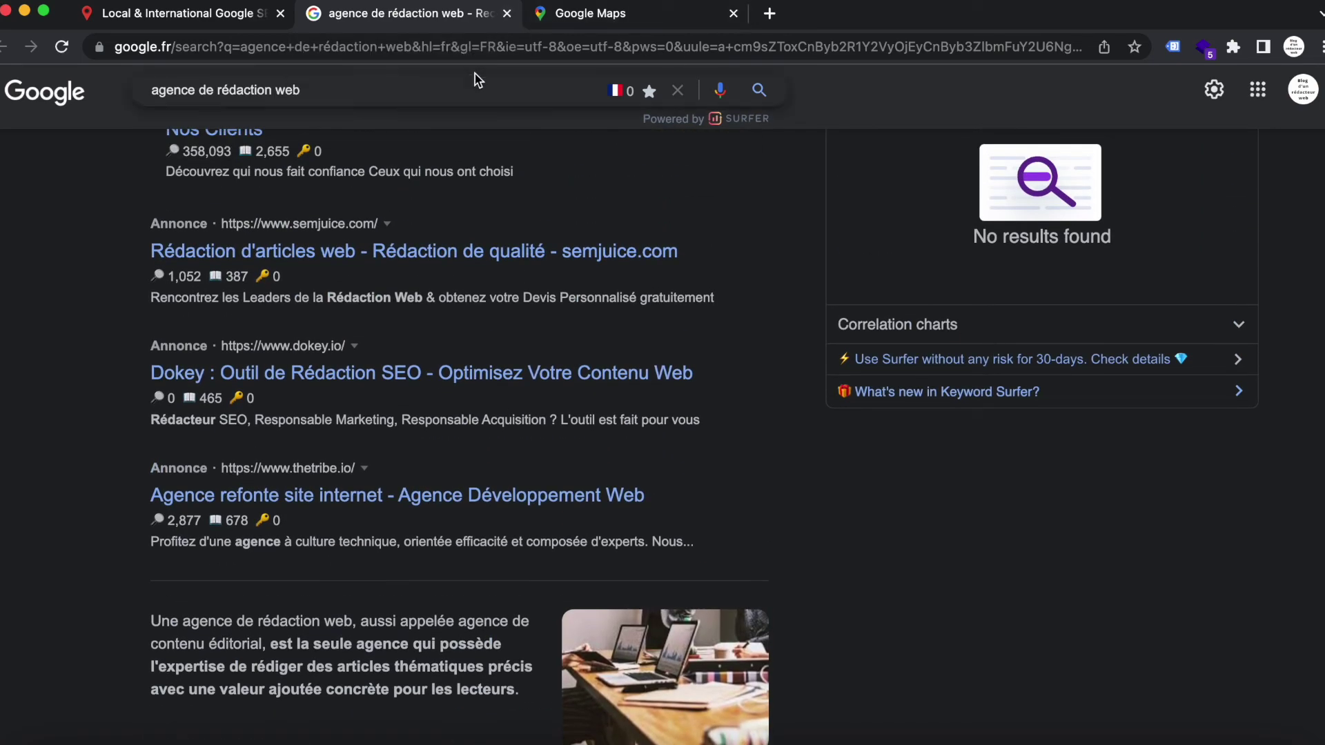
Step: Search Google for "usearchfrom" and open the USearchFrom.com site from the results
{"action": "left_click", "coordinate": [528, 43]}
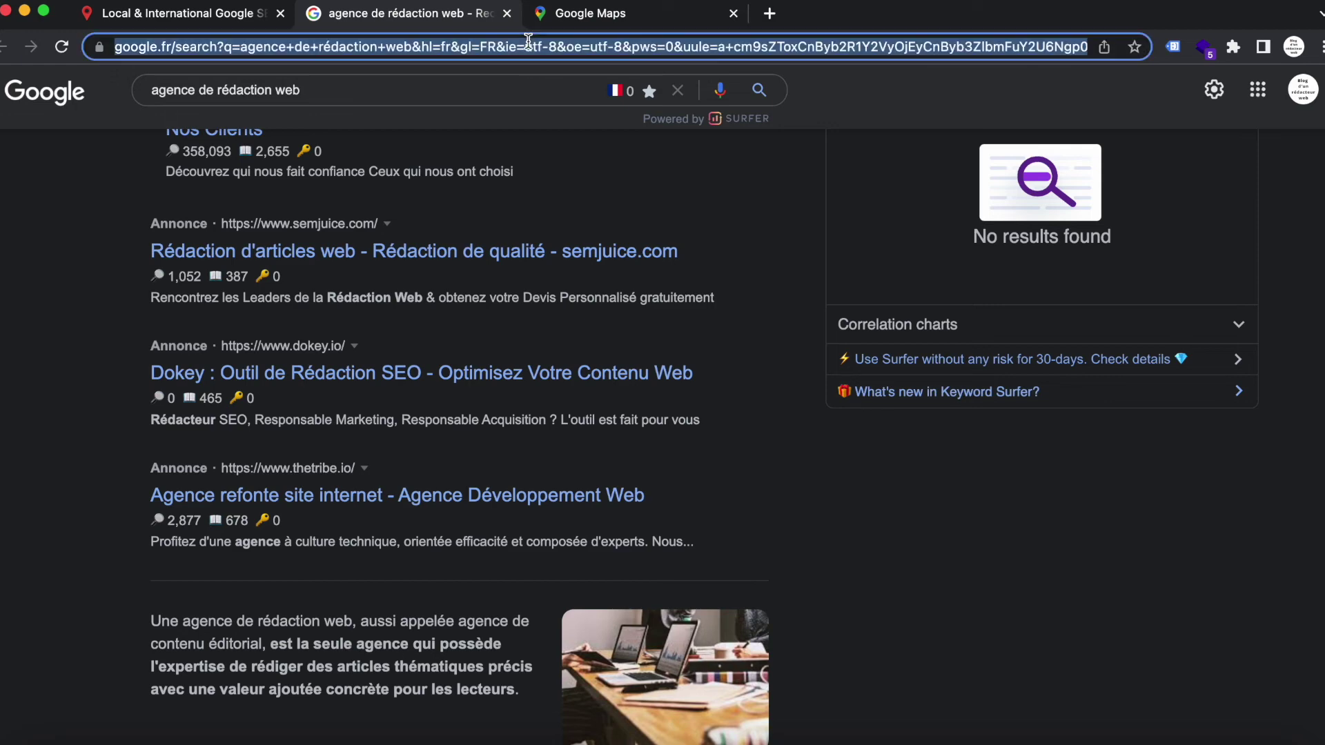
{"action": "type", "text": "usearchfrom"}
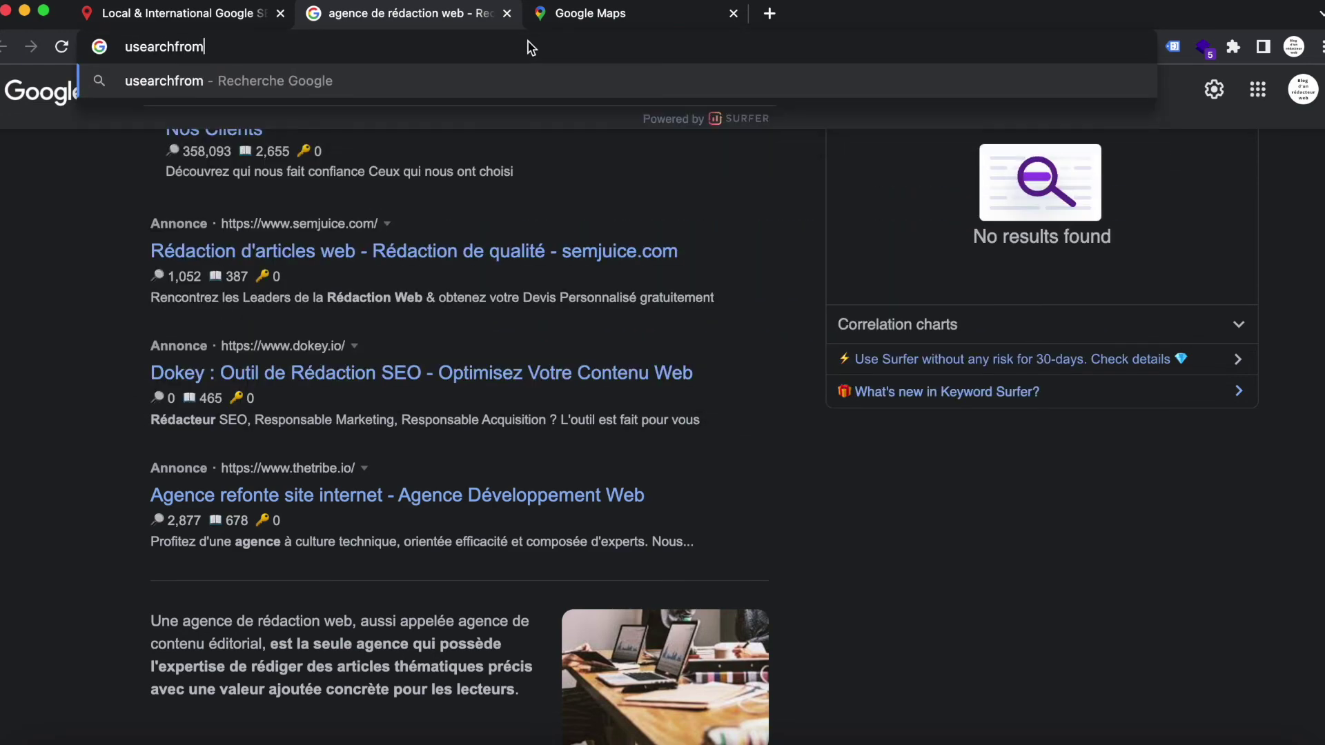
{"action": "key", "text": "Return"}
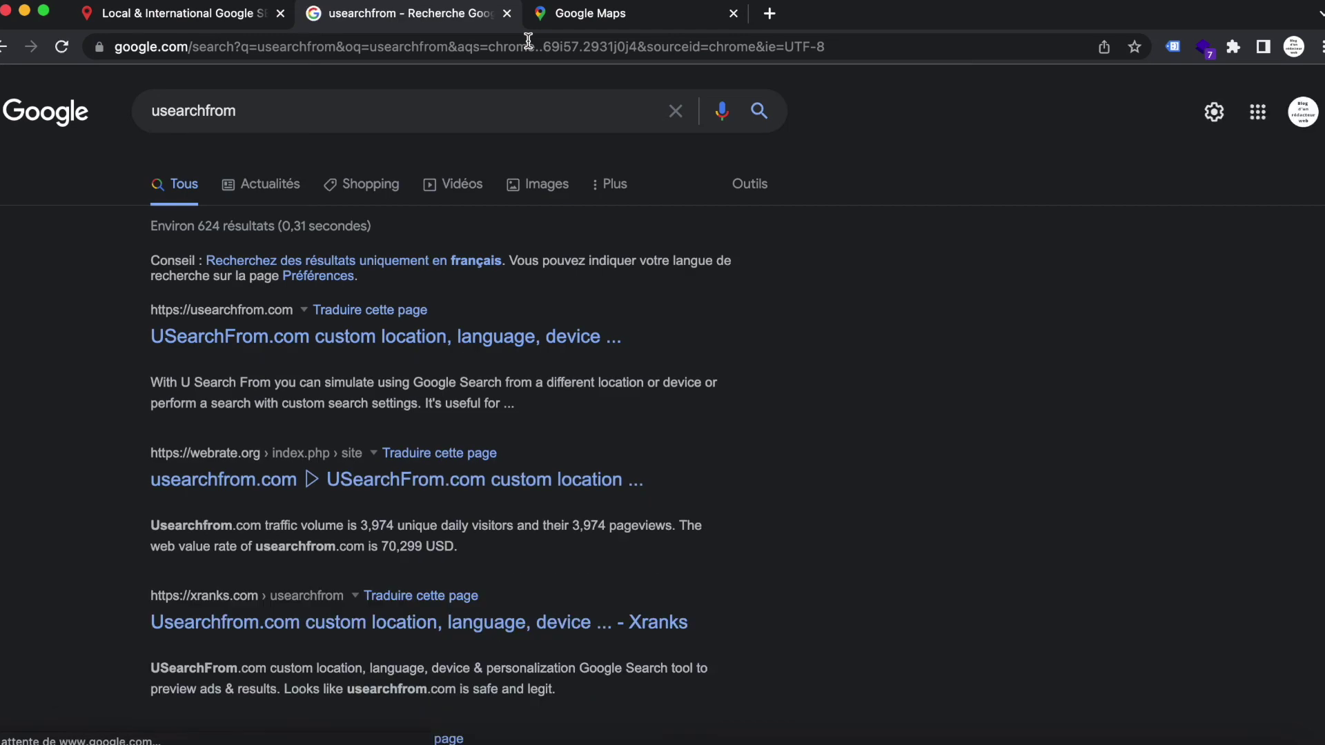
{"action": "left_click", "coordinate": [387, 351]}
Step: Enter "agence de rédaction web" as the query, with "FR - France" as country and "fr - French" as language
{"action": "scroll", "coordinate": [232, 342], "scroll_direction": "down", "scroll_amount": 5}
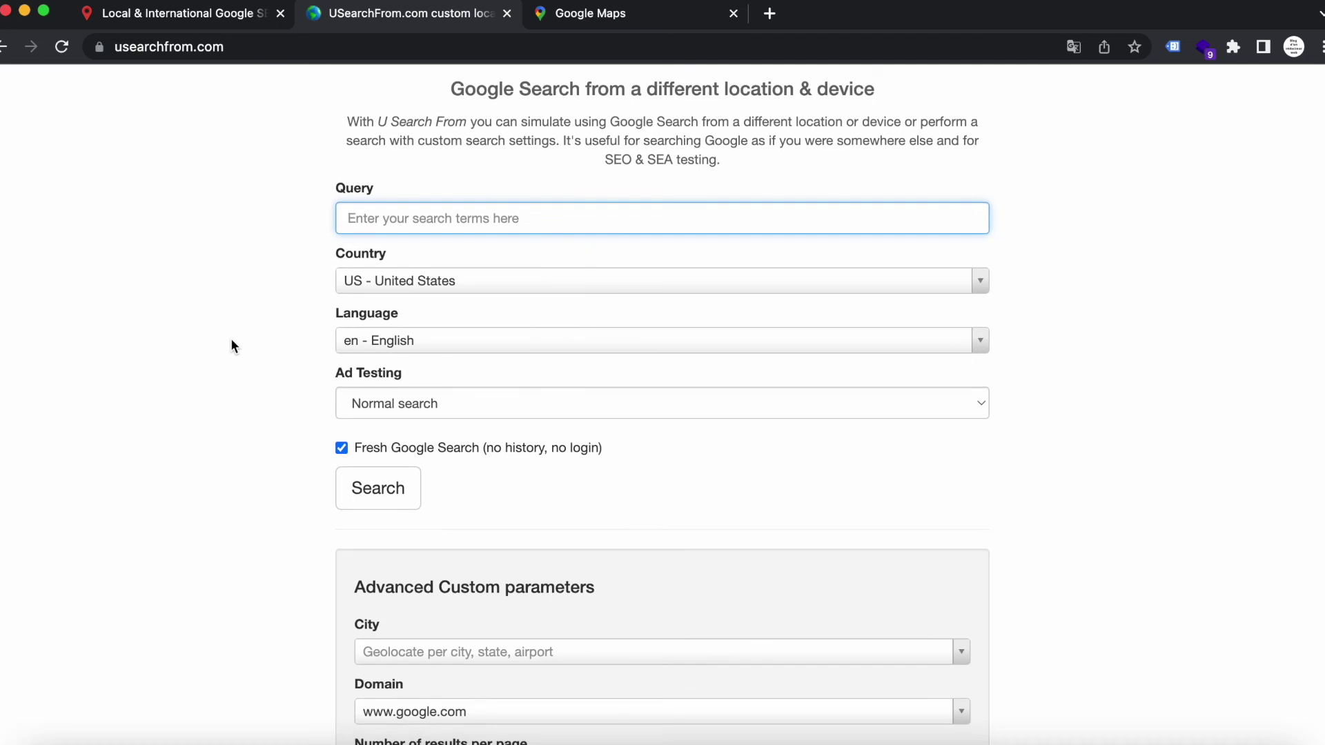
{"action": "type", "text": "agence de rédaction web"}
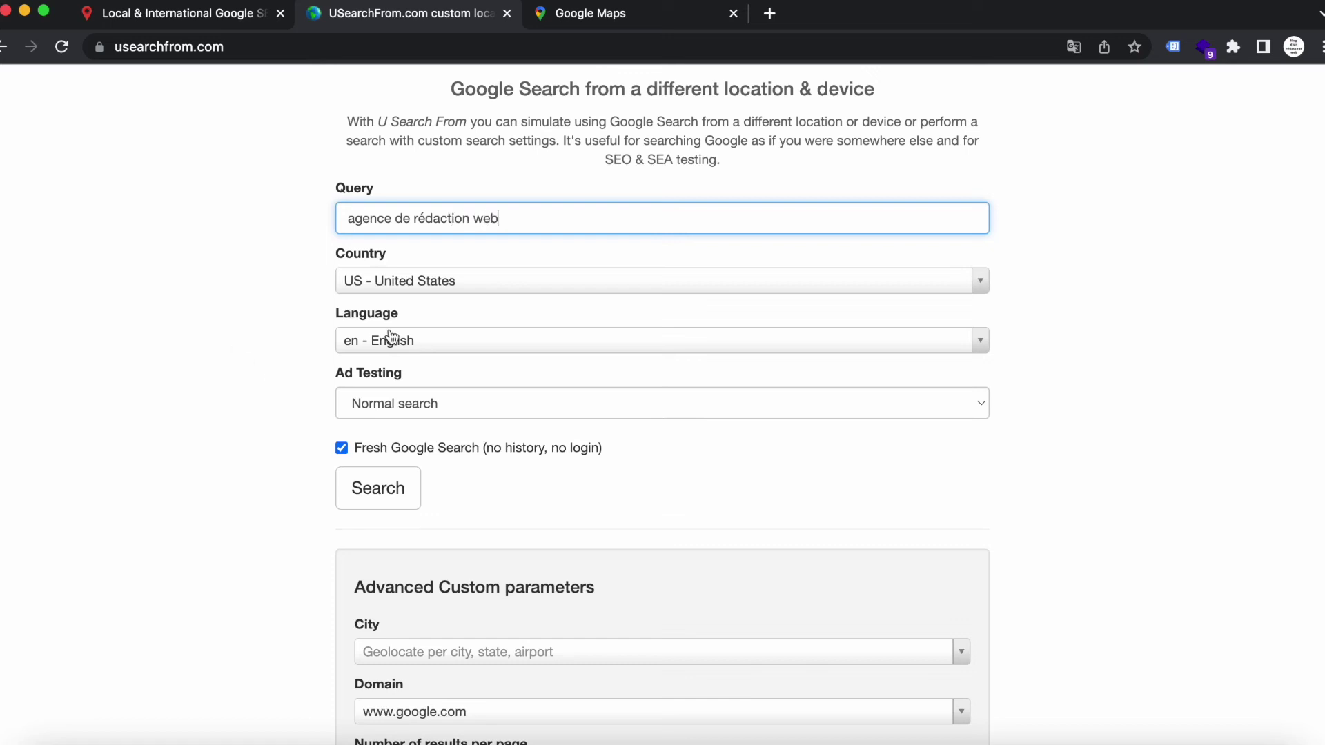
{"action": "left_click", "coordinate": [428, 288]}
{"action": "type", "text": "fr"}
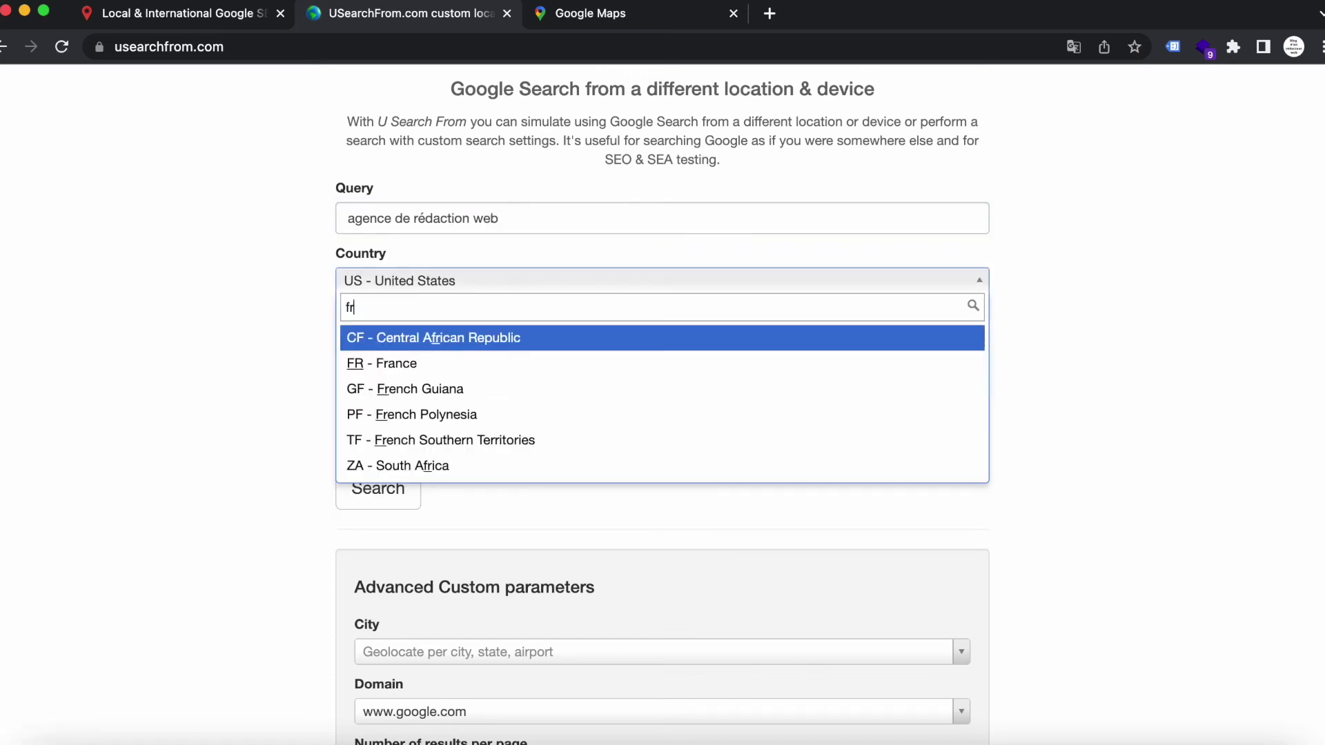
{"action": "left_click", "coordinate": [385, 363]}
{"action": "left_click", "coordinate": [458, 348]}
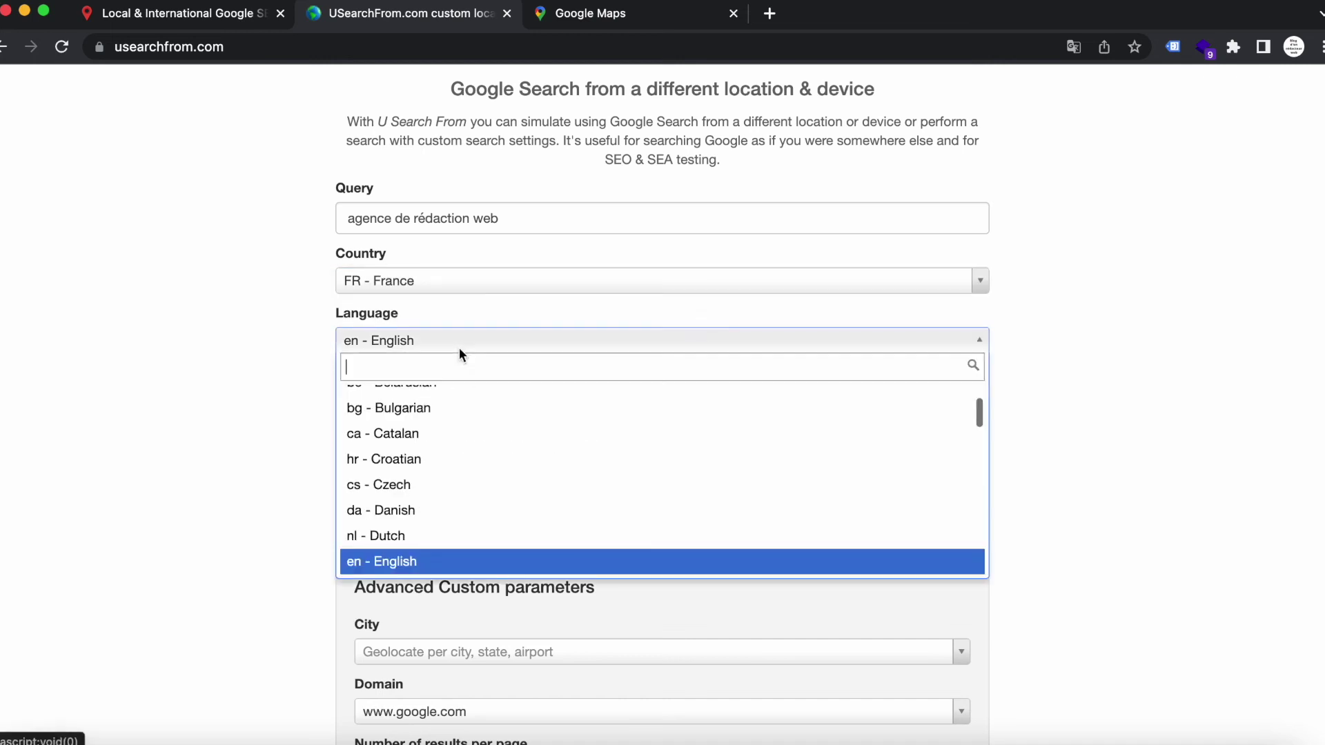
{"action": "type", "text": "fr"}
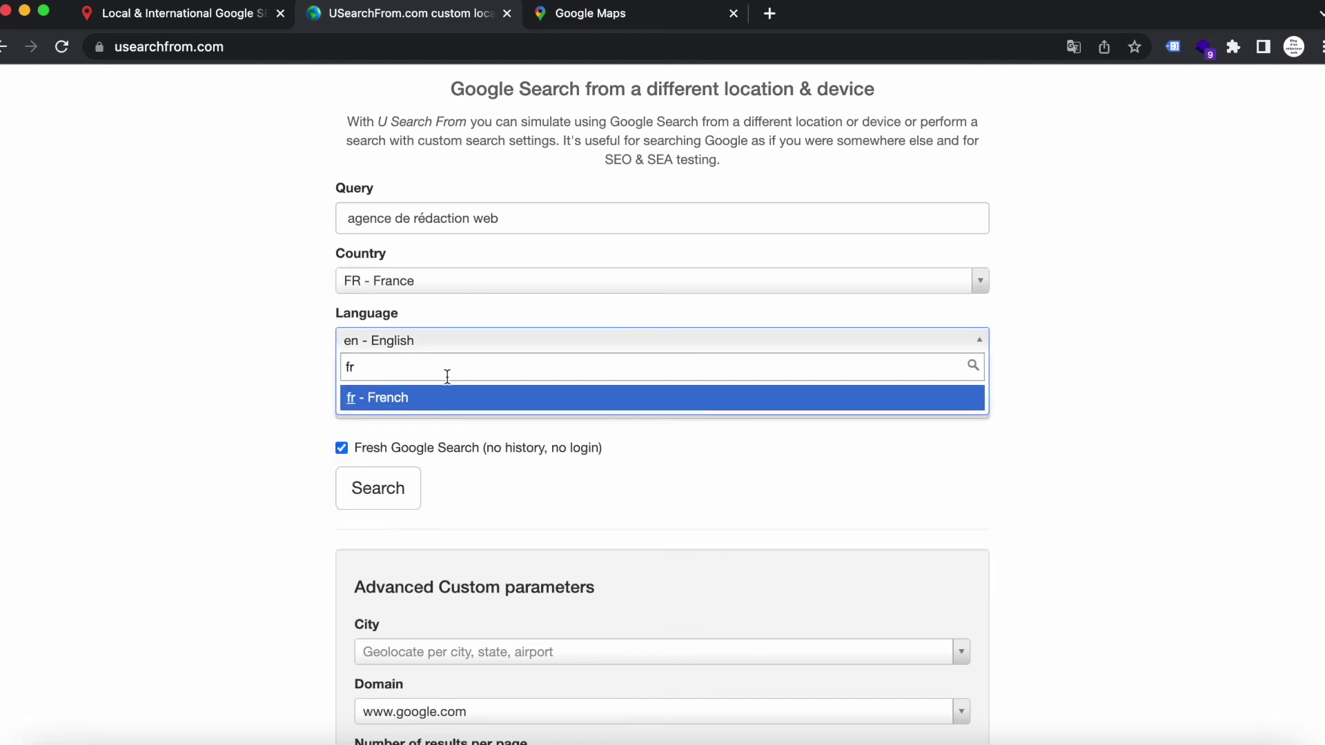
{"action": "left_click", "coordinate": [443, 400]}
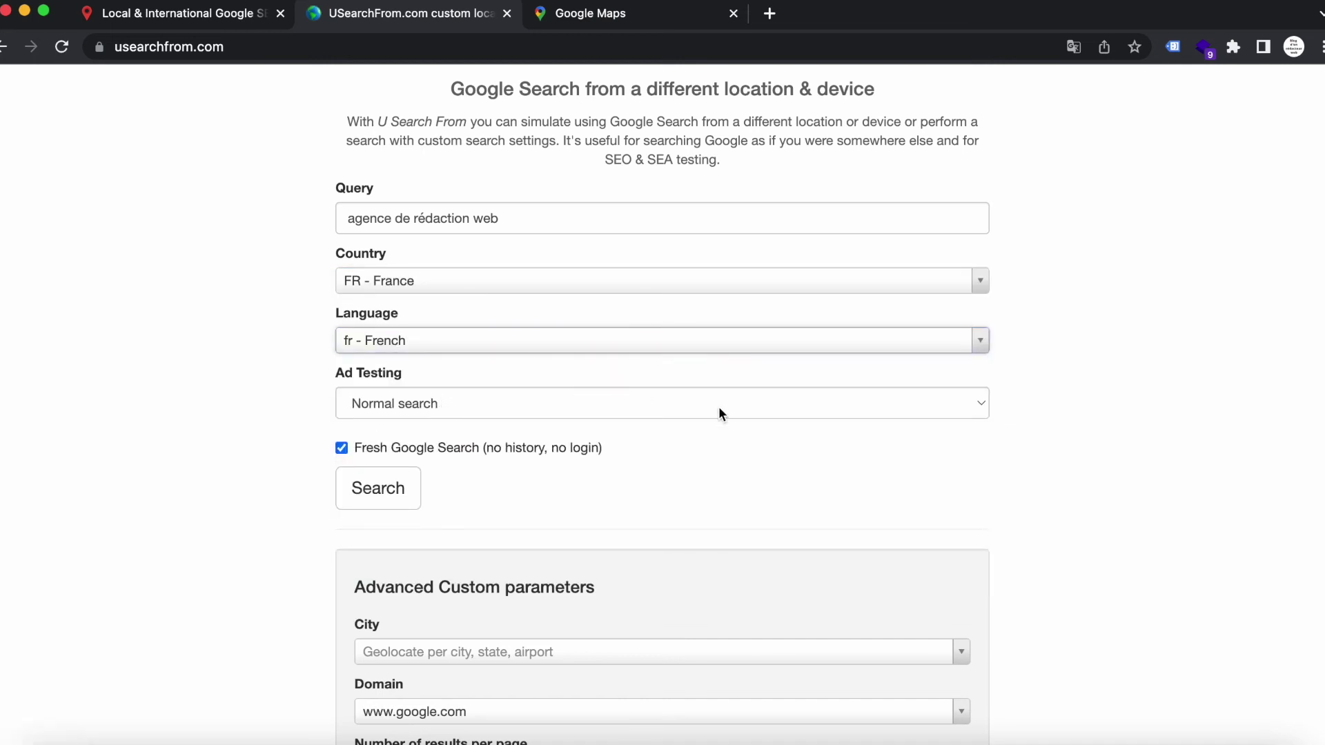
Step: Set the advanced city parameter to "Nantes,Pays de la Loire,France" and run the search
{"action": "scroll", "coordinate": [930, 428], "scroll_direction": "down", "scroll_amount": 5}
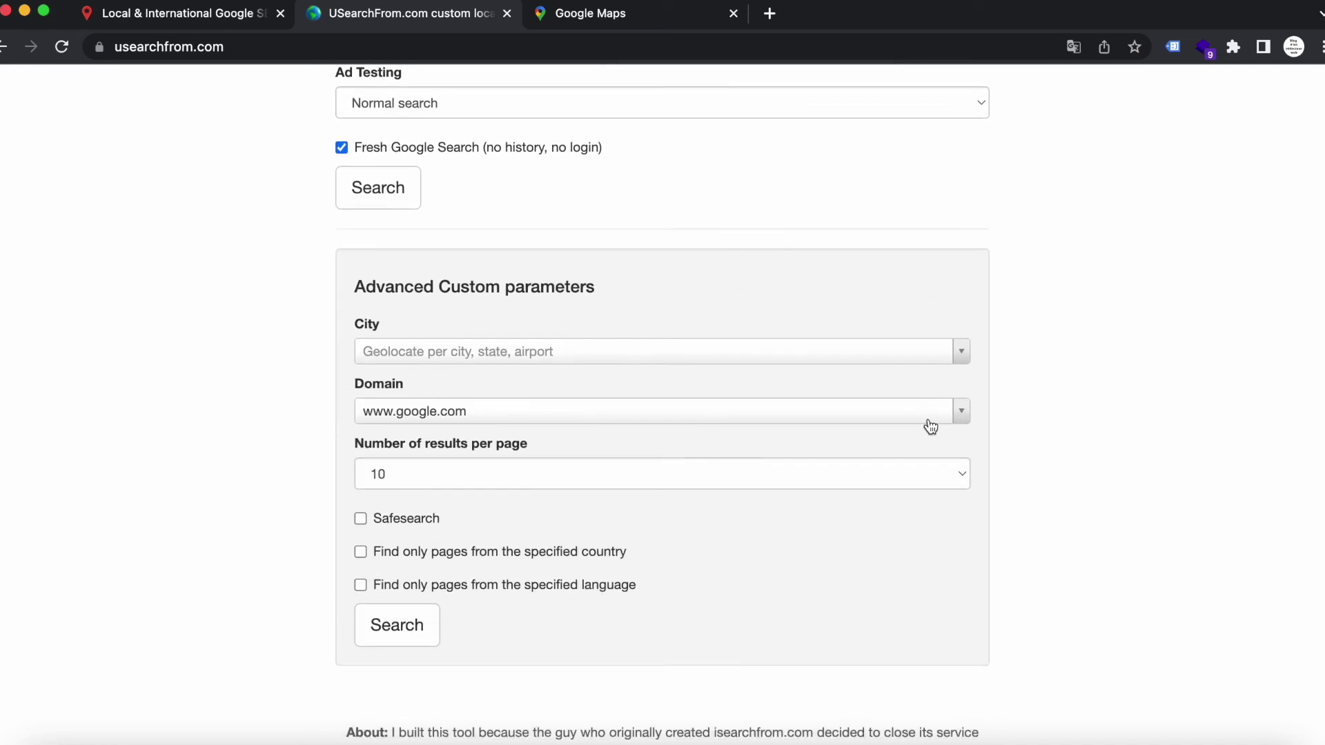
{"action": "left_click", "coordinate": [877, 349]}
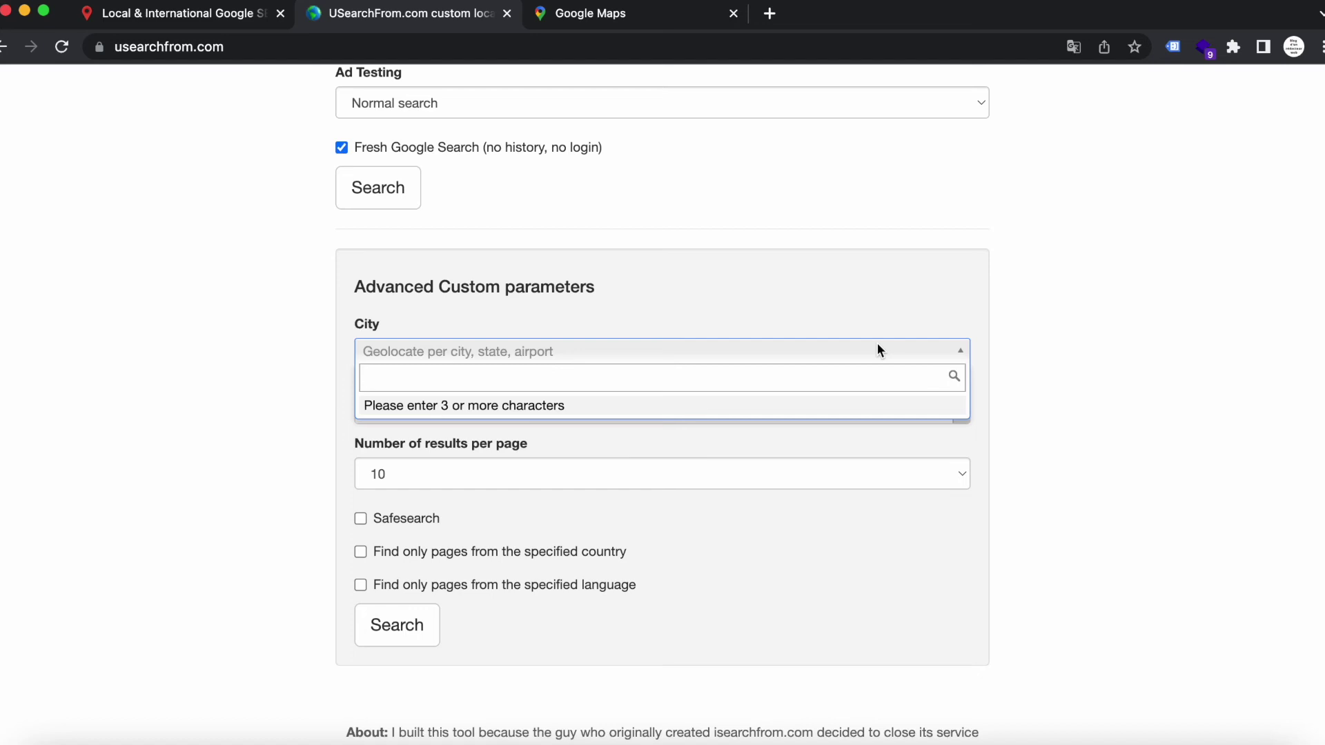
{"action": "type", "text": "Nantes"}
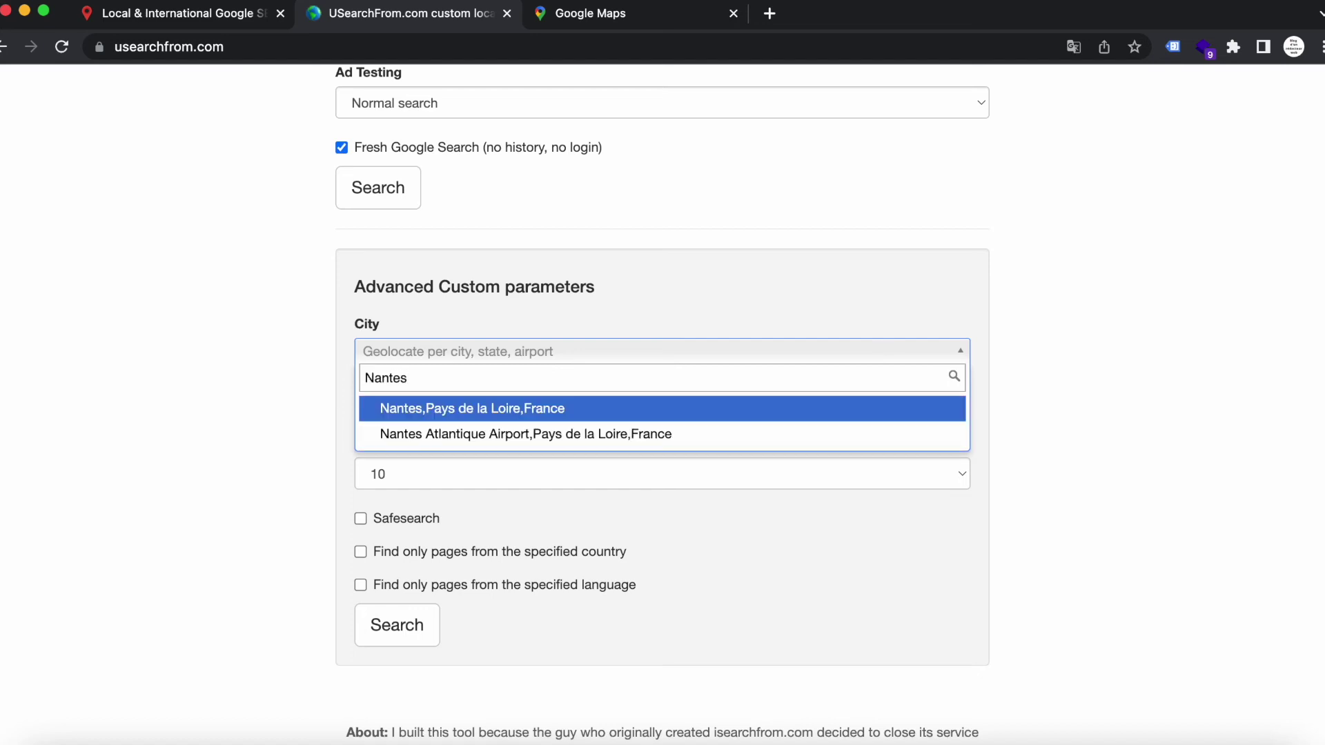
{"action": "left_click", "coordinate": [732, 408]}
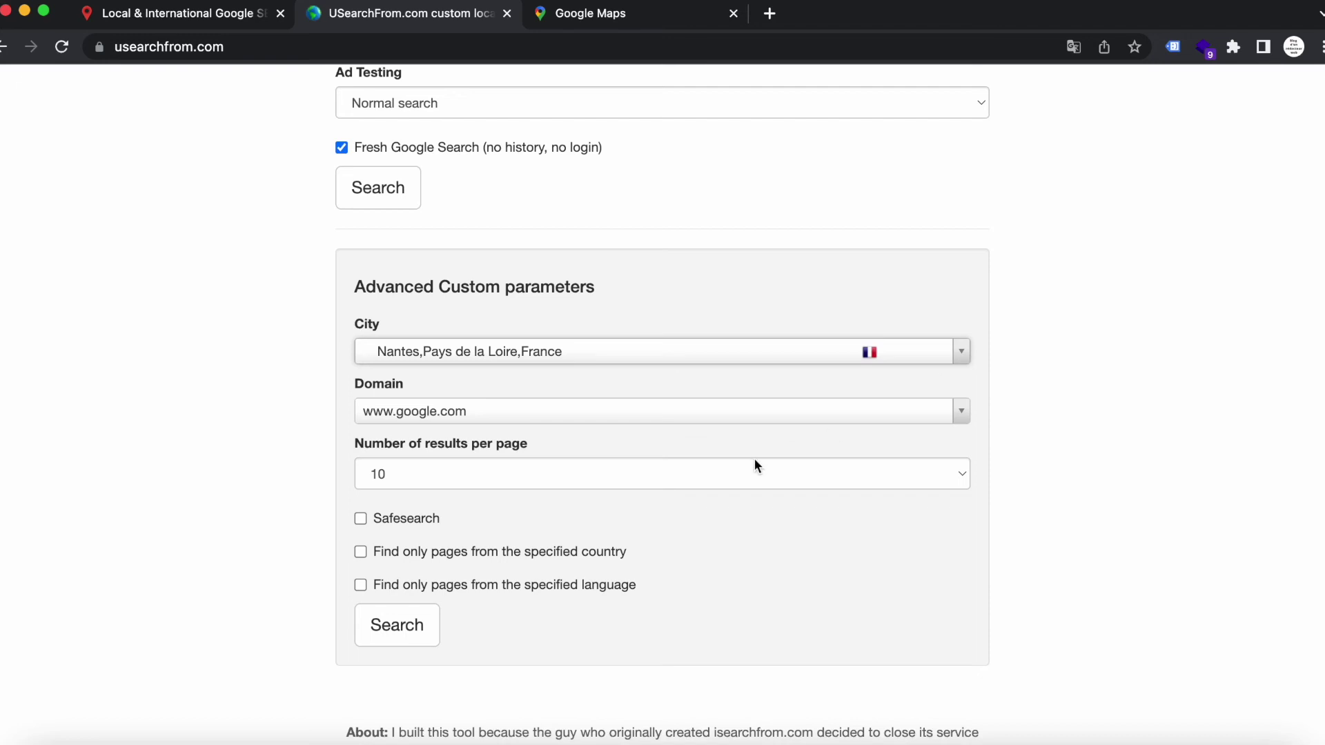
{"action": "scroll", "coordinate": [754, 459], "scroll_direction": "down", "scroll_amount": 2}
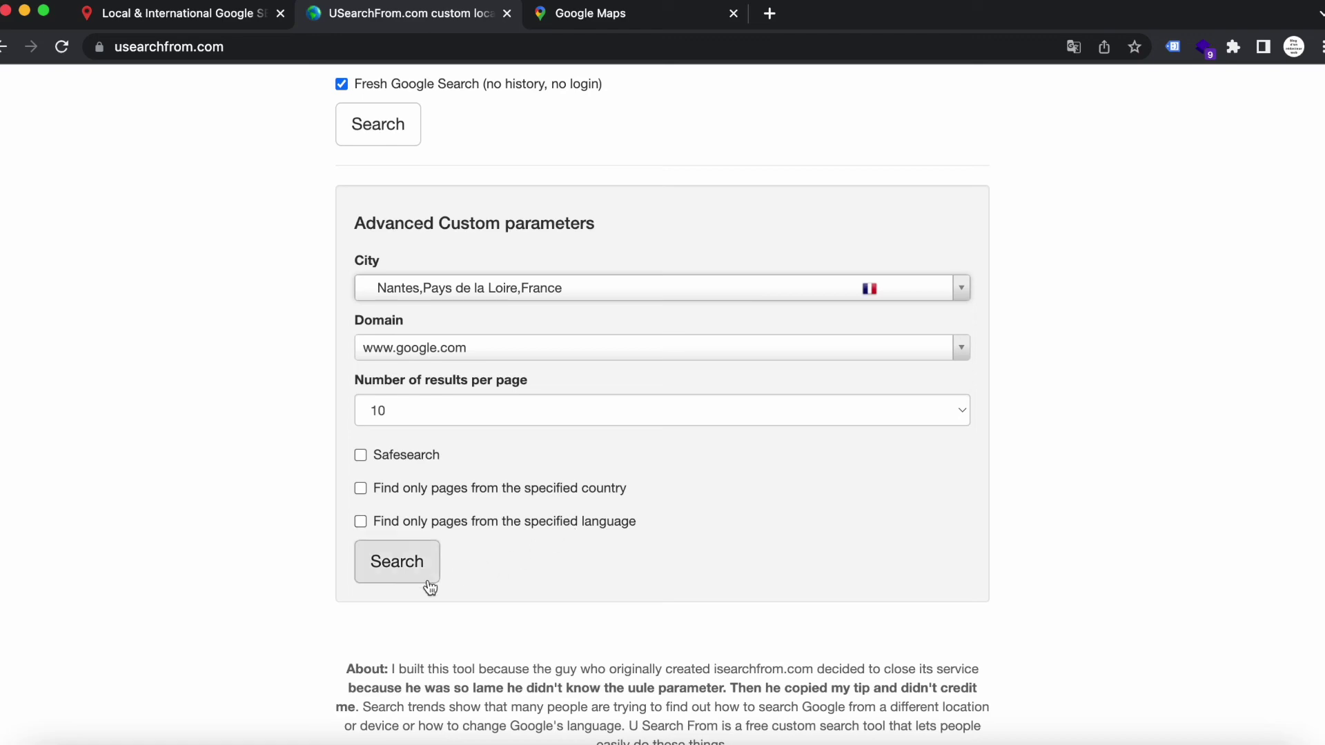
{"action": "left_click", "coordinate": [394, 563]}
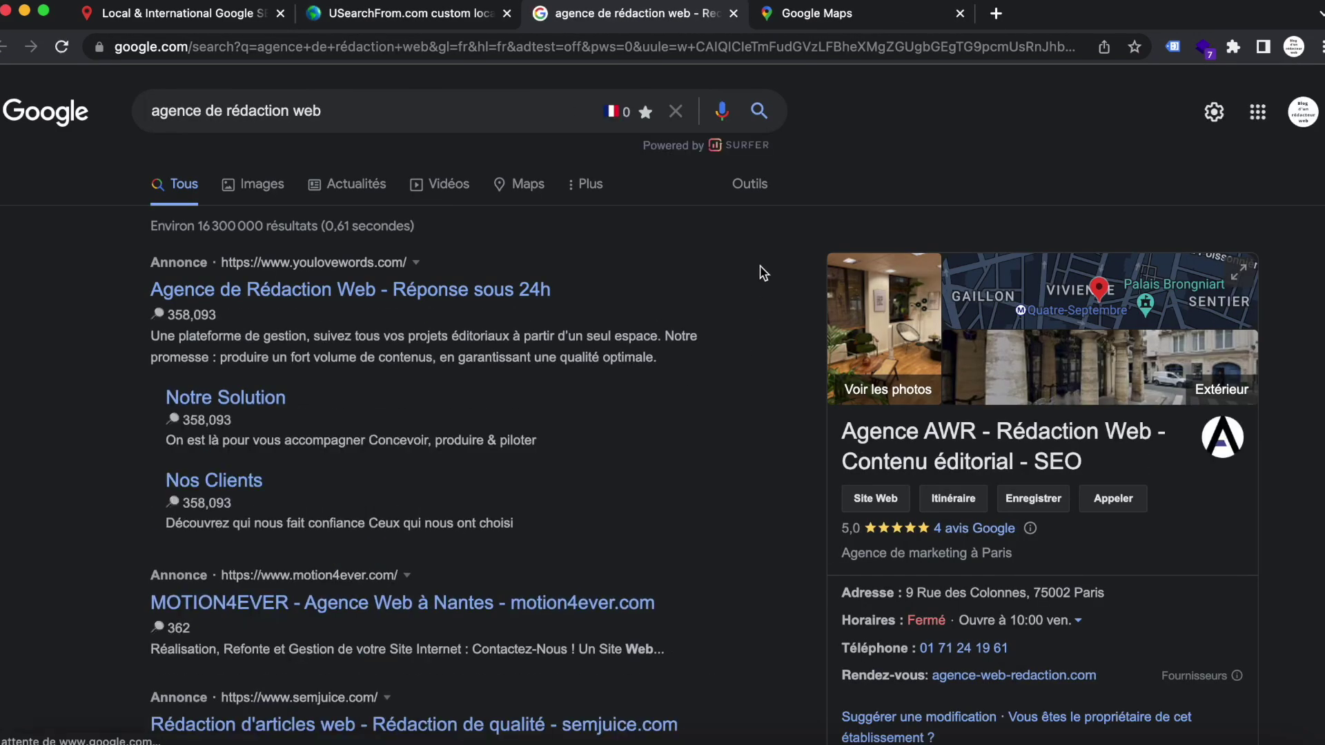
Step: Go through the whole results page to check the location stated in its footer, and return to the first results
{"action": "scroll", "coordinate": [763, 273], "scroll_direction": "down", "scroll_amount": 5}
{"action": "scroll", "coordinate": [762, 273], "scroll_direction": "down", "scroll_amount": 9}
{"action": "scroll", "coordinate": [763, 273], "scroll_direction": "down", "scroll_amount": 12}
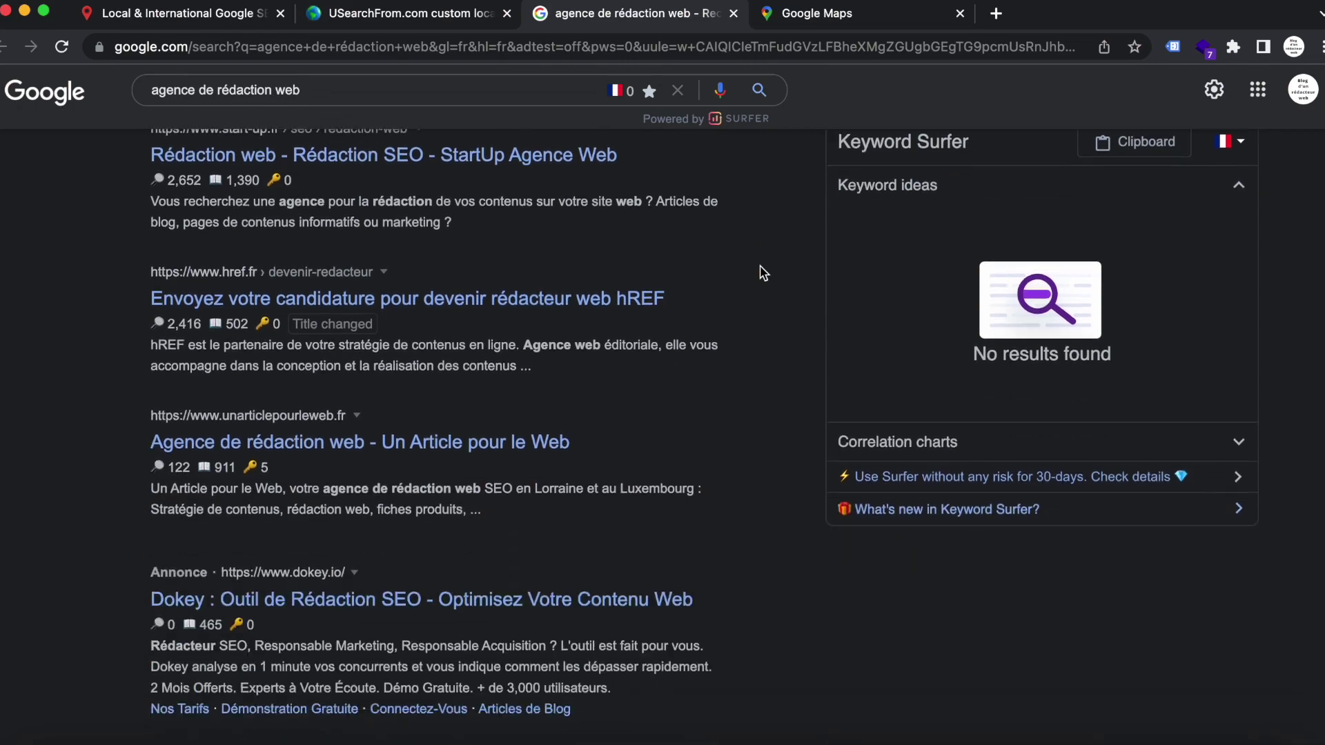
{"action": "scroll", "coordinate": [762, 273], "scroll_direction": "down", "scroll_amount": 12}
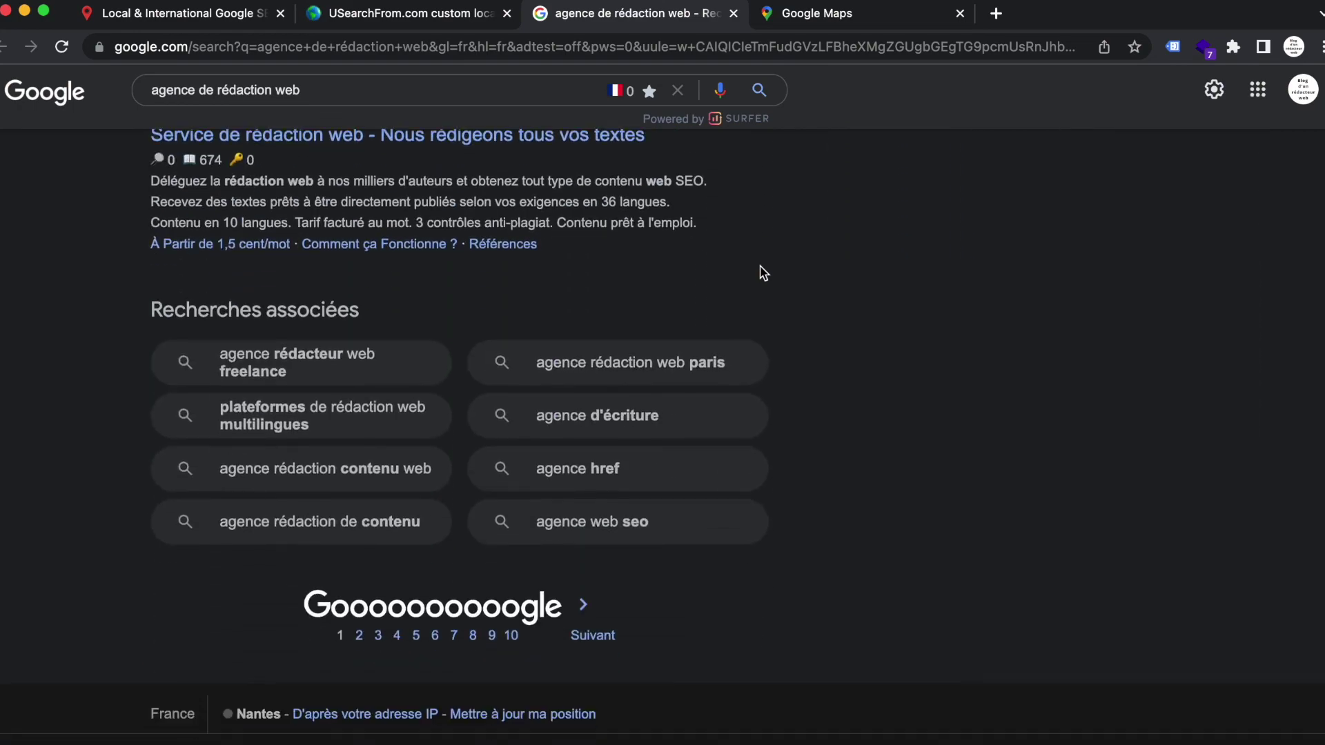
{"action": "scroll", "coordinate": [763, 272], "scroll_direction": "up", "scroll_amount": 20}
{"action": "scroll", "coordinate": [763, 272], "scroll_direction": "up", "scroll_amount": 13}
{"action": "scroll", "coordinate": [763, 272], "scroll_direction": "up", "scroll_amount": 5}
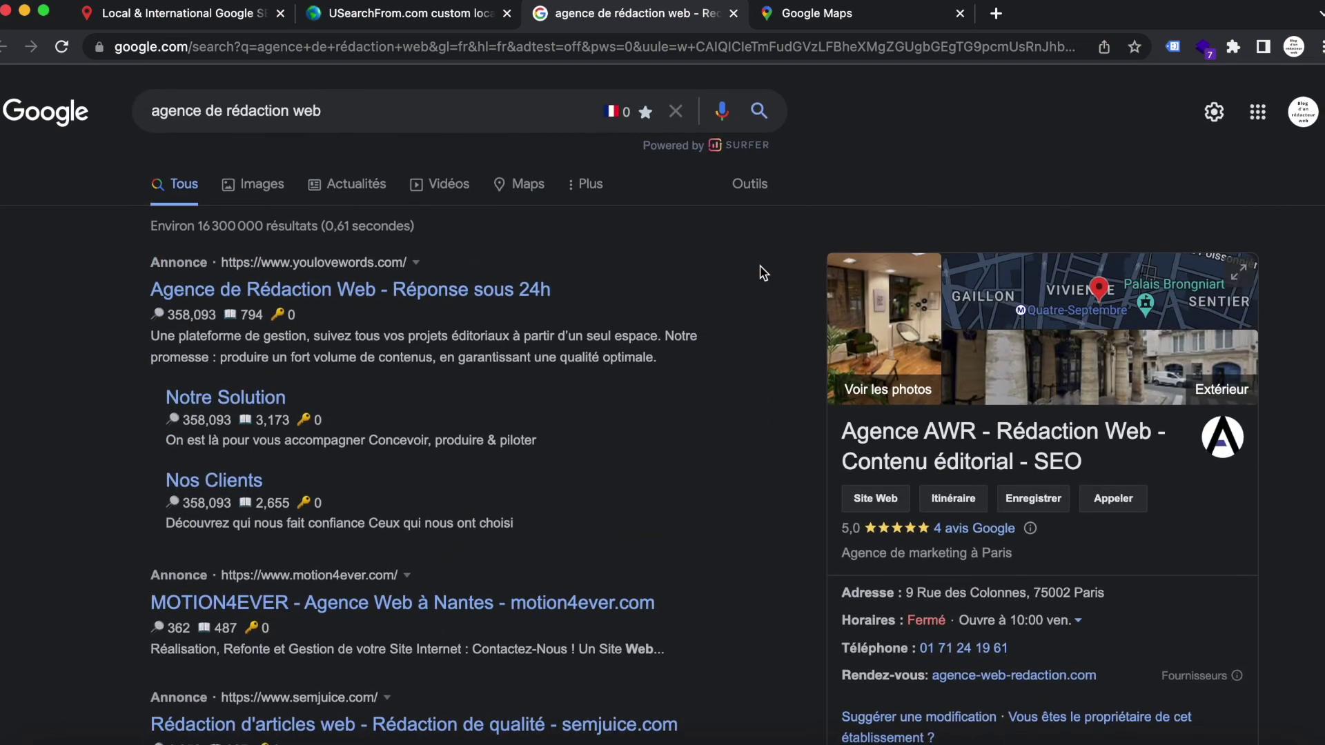
Step: Examine the ads, the first organic results and the business profile of Agence AWR for local relevance to Nantes
{"action": "scroll", "coordinate": [762, 272], "scroll_direction": "down", "scroll_amount": 2}
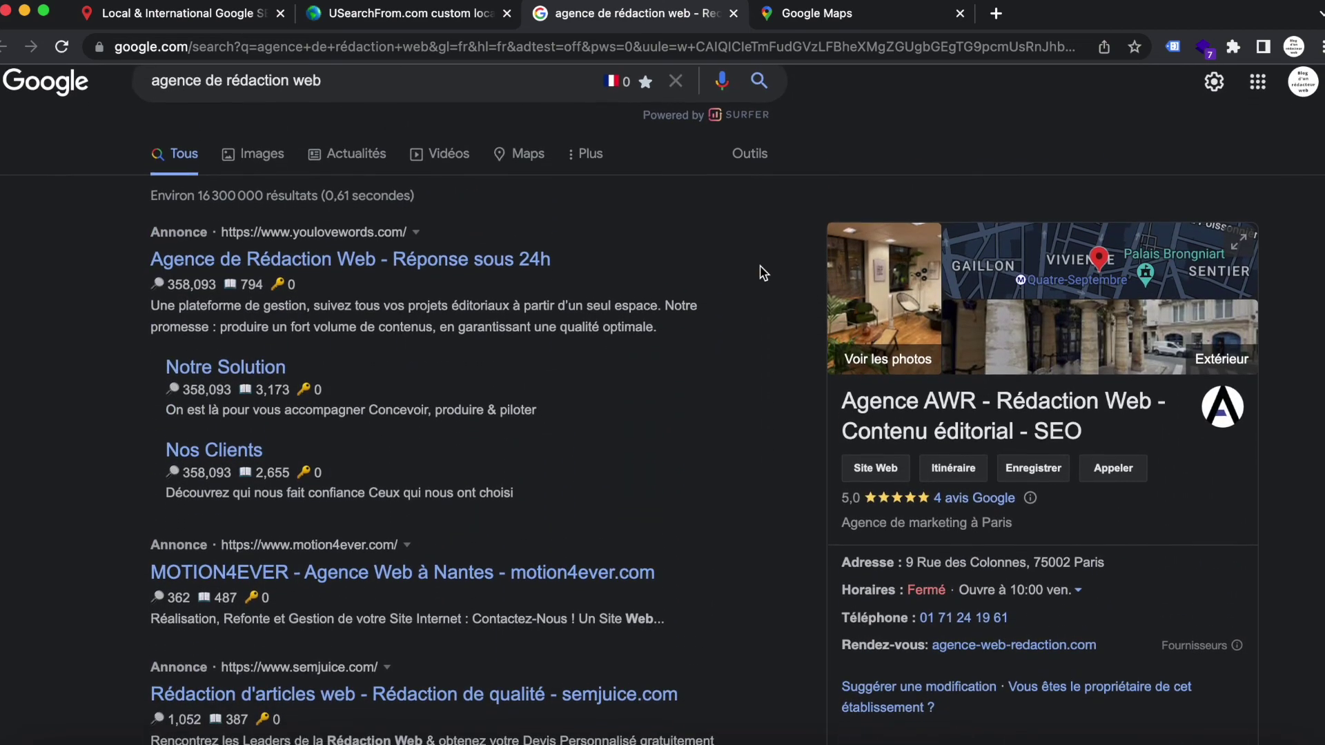
{"action": "scroll", "coordinate": [780, 248], "scroll_direction": "up", "scroll_amount": 2}
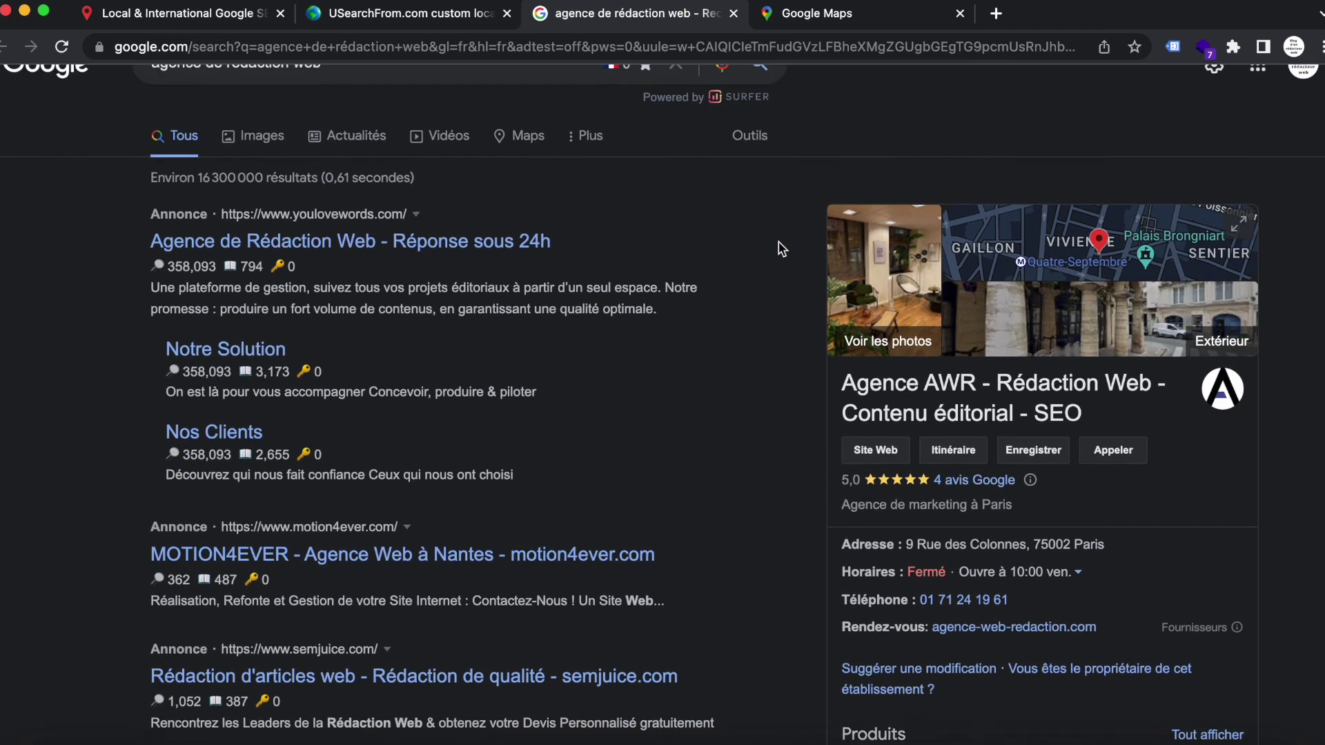
{"action": "scroll", "coordinate": [780, 249], "scroll_direction": "down", "scroll_amount": 4}
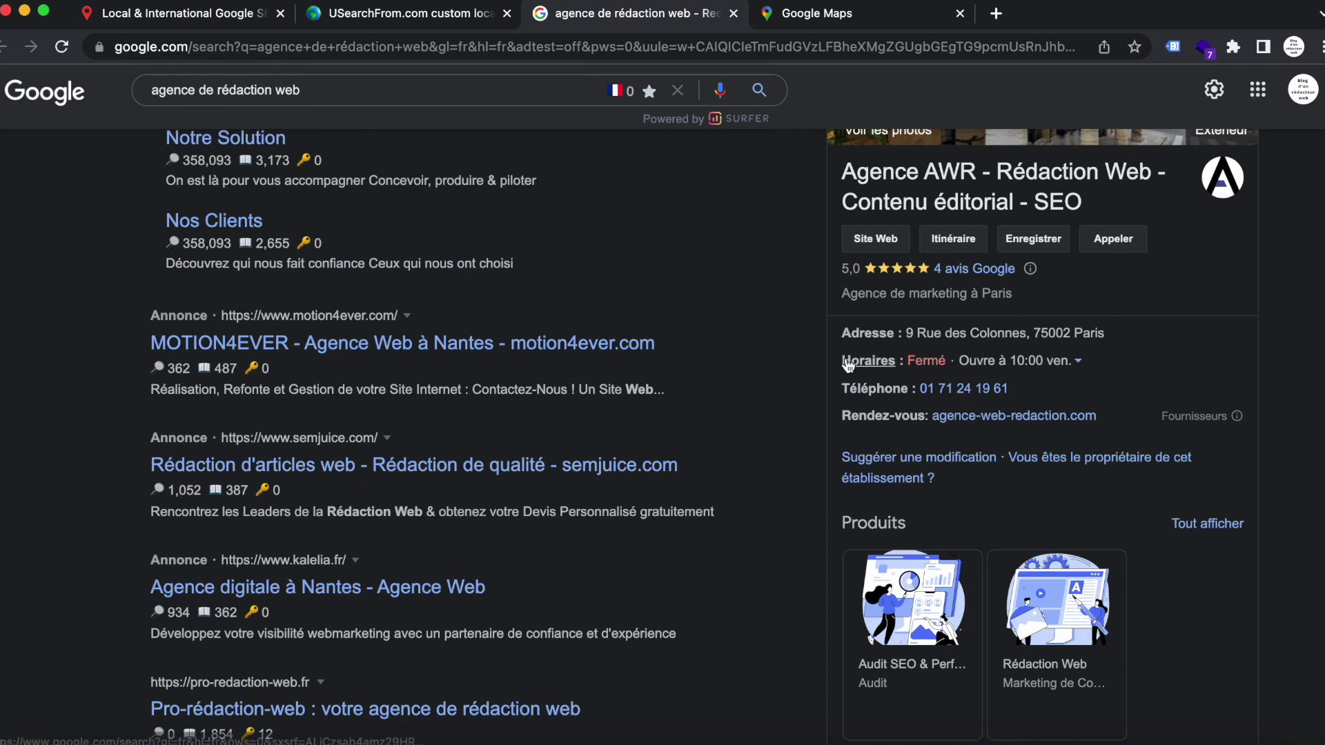
{"action": "scroll", "coordinate": [814, 352], "scroll_direction": "down", "scroll_amount": 1}
{"action": "scroll", "coordinate": [814, 355], "scroll_direction": "up", "scroll_amount": 1}
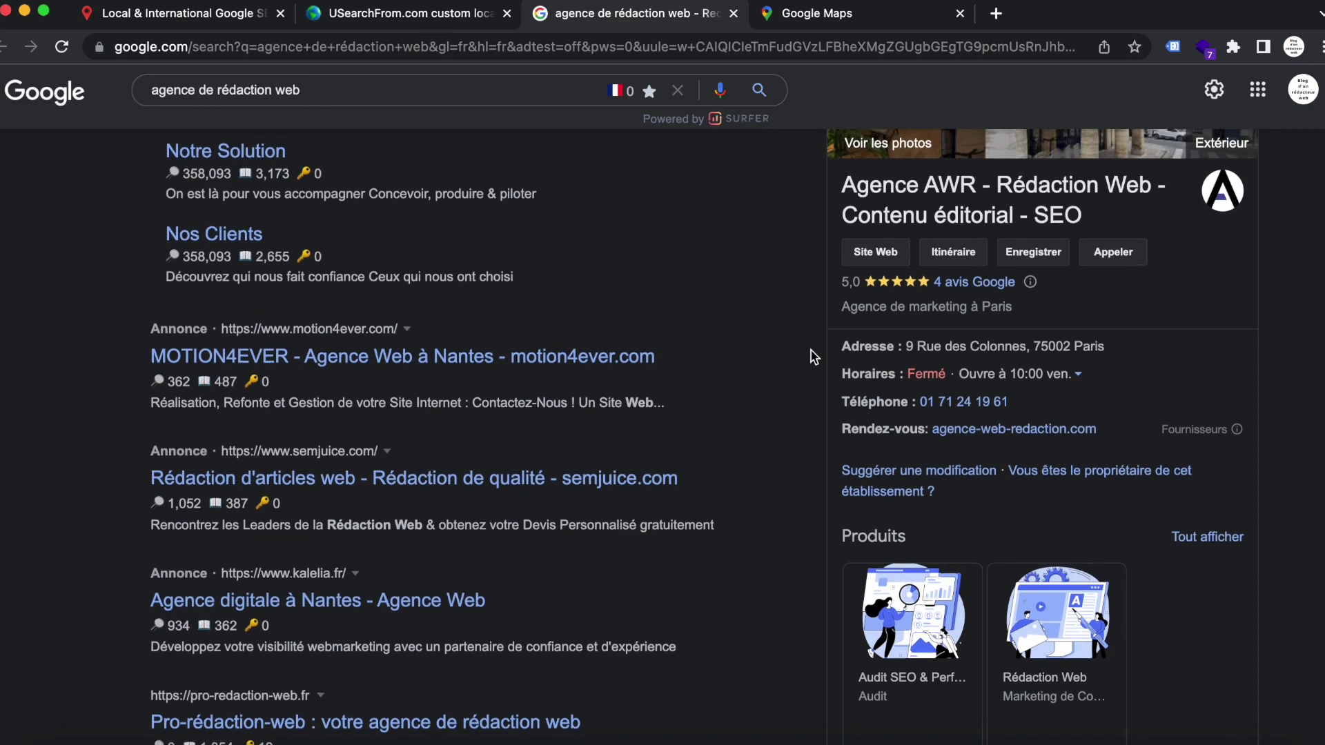
{"action": "scroll", "coordinate": [814, 356], "scroll_direction": "down", "scroll_amount": 1}
{"action": "scroll", "coordinate": [814, 355], "scroll_direction": "down", "scroll_amount": 3}
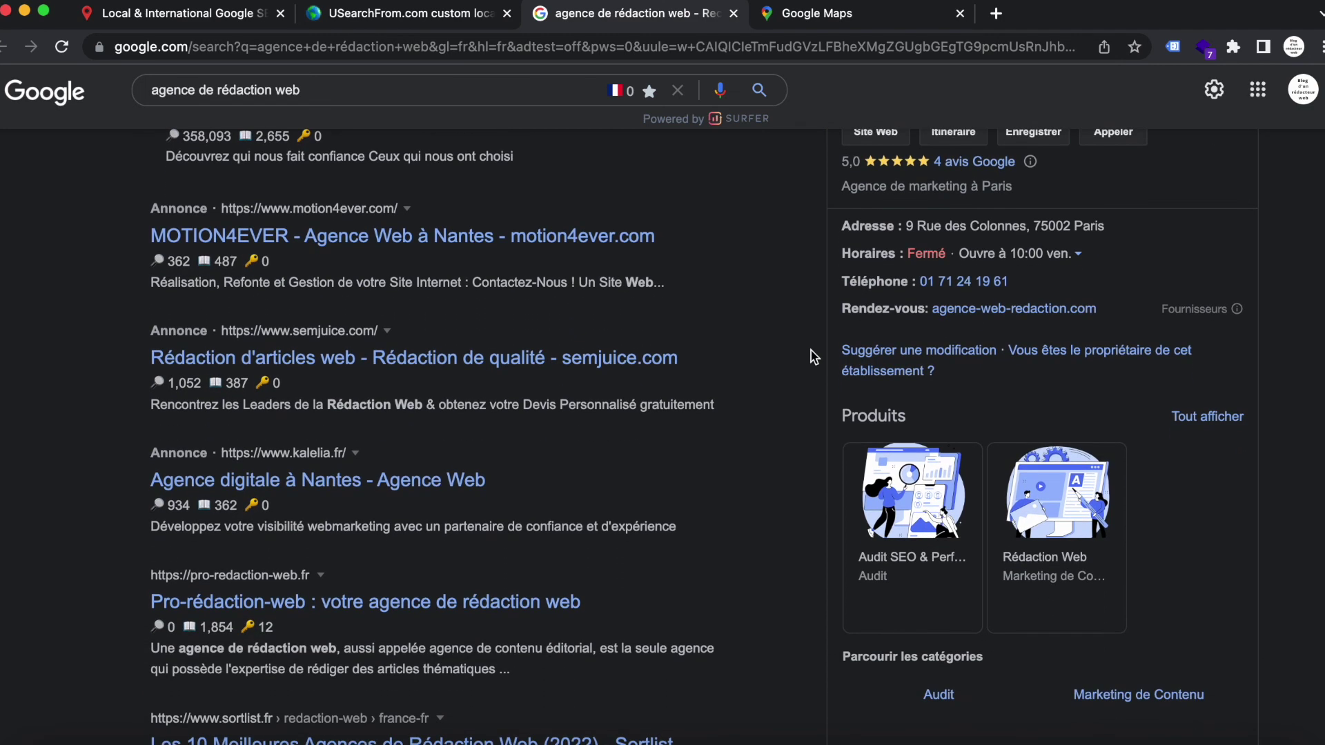
{"action": "scroll", "coordinate": [811, 357], "scroll_direction": "down", "scroll_amount": 3}
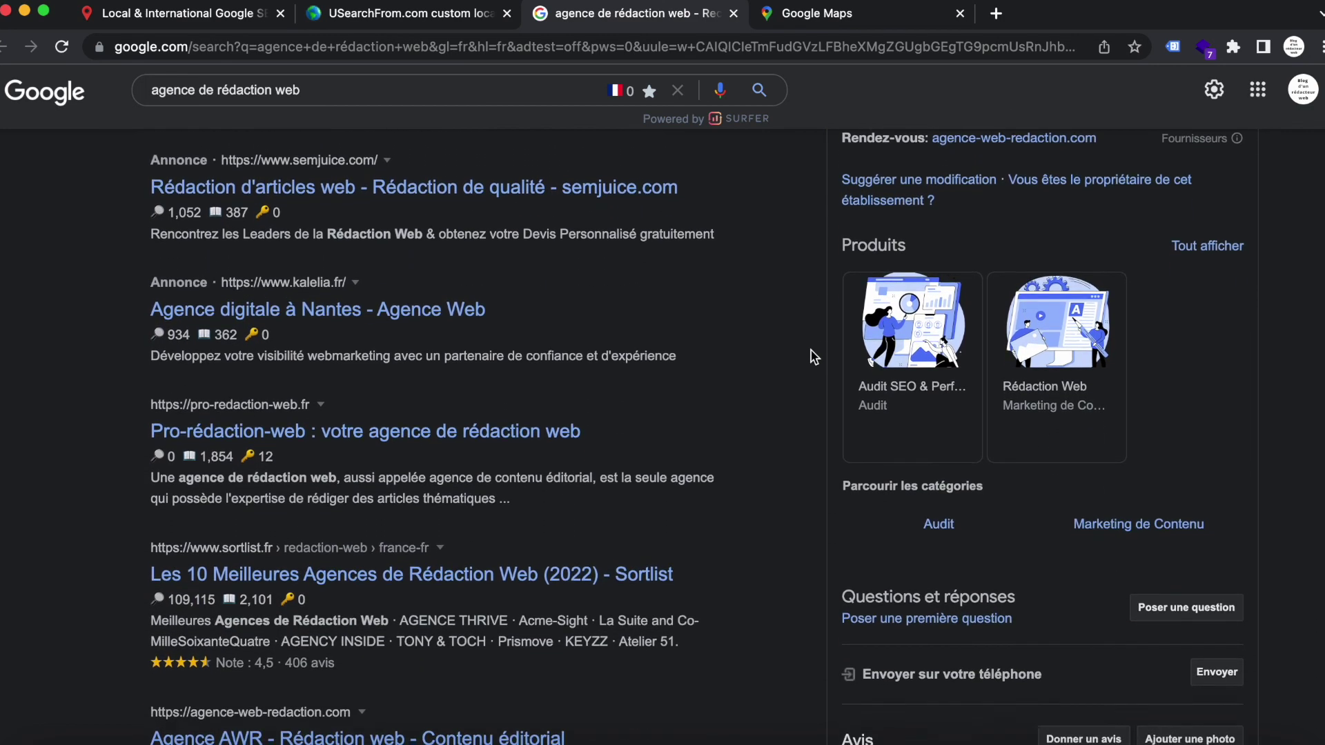
{"action": "scroll", "coordinate": [812, 357], "scroll_direction": "up", "scroll_amount": 10}
{"action": "scroll", "coordinate": [812, 357], "scroll_direction": "down", "scroll_amount": 1}
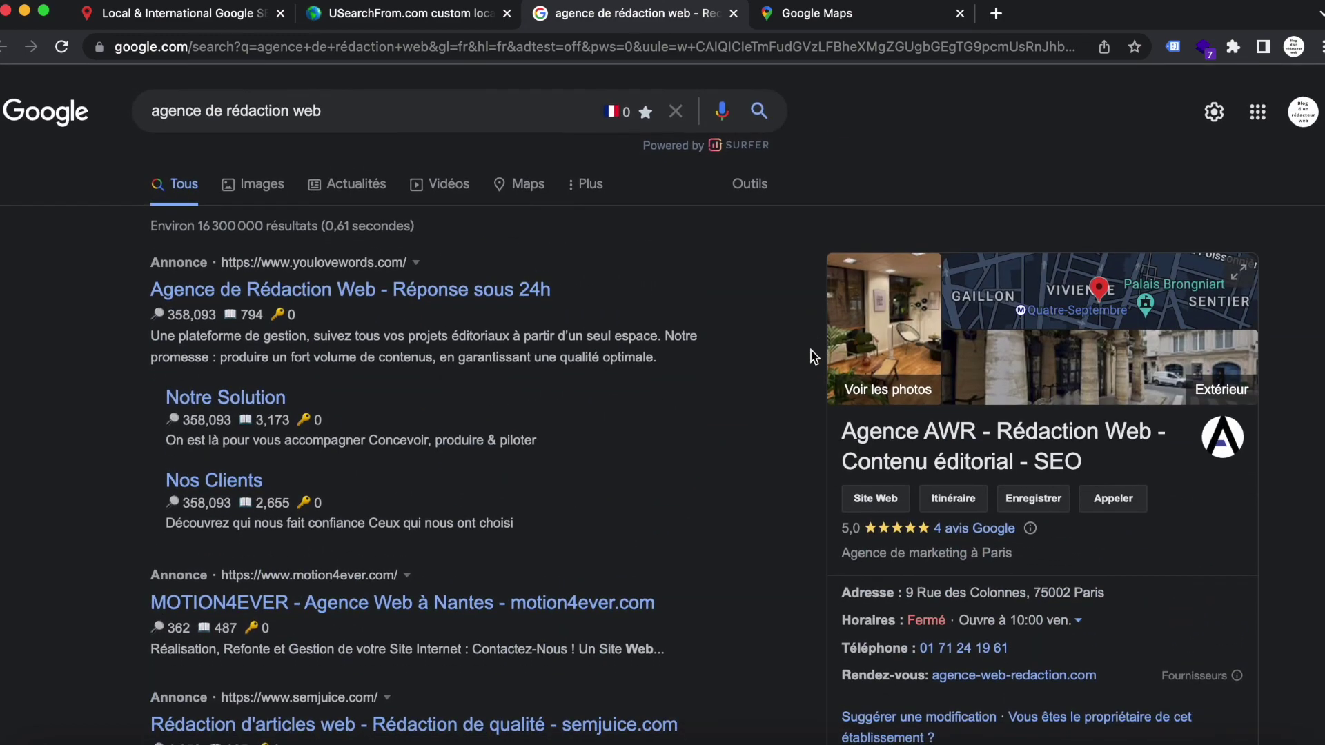